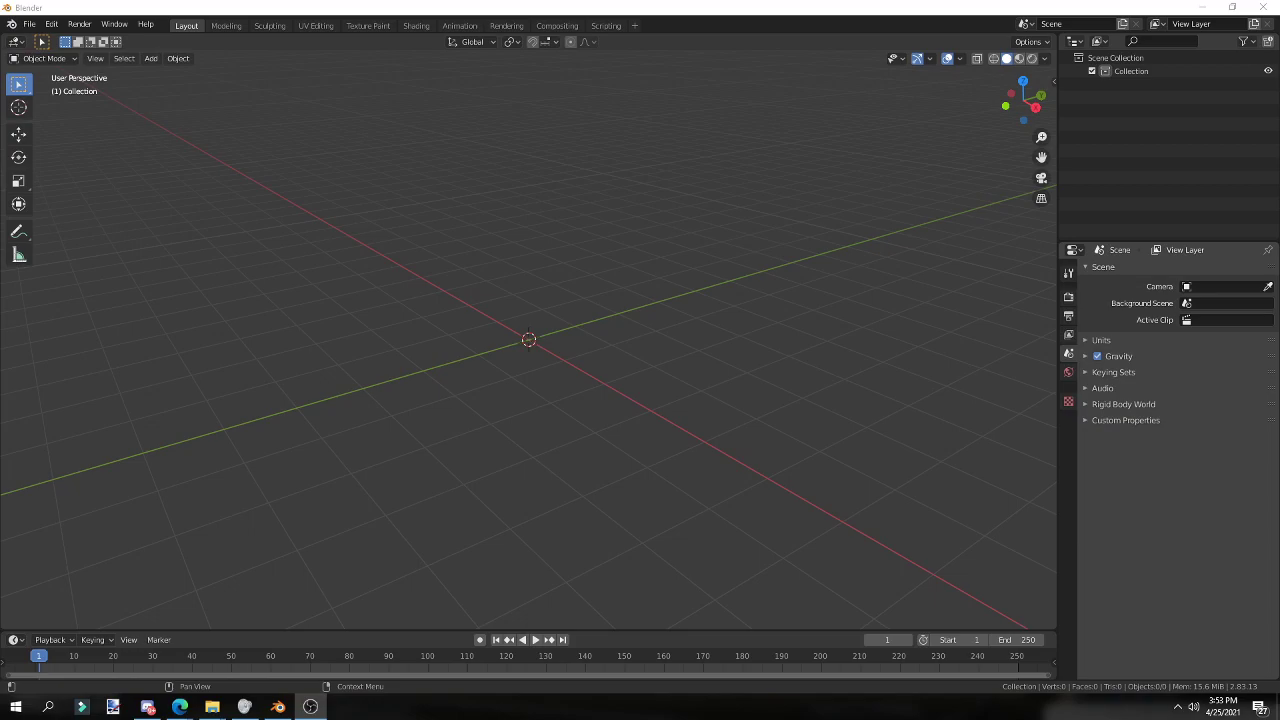
- Look through the Blender LTS download page for the LTS Release 2.83.13 files
{"action": "left_click", "coordinate": [837, 365]}
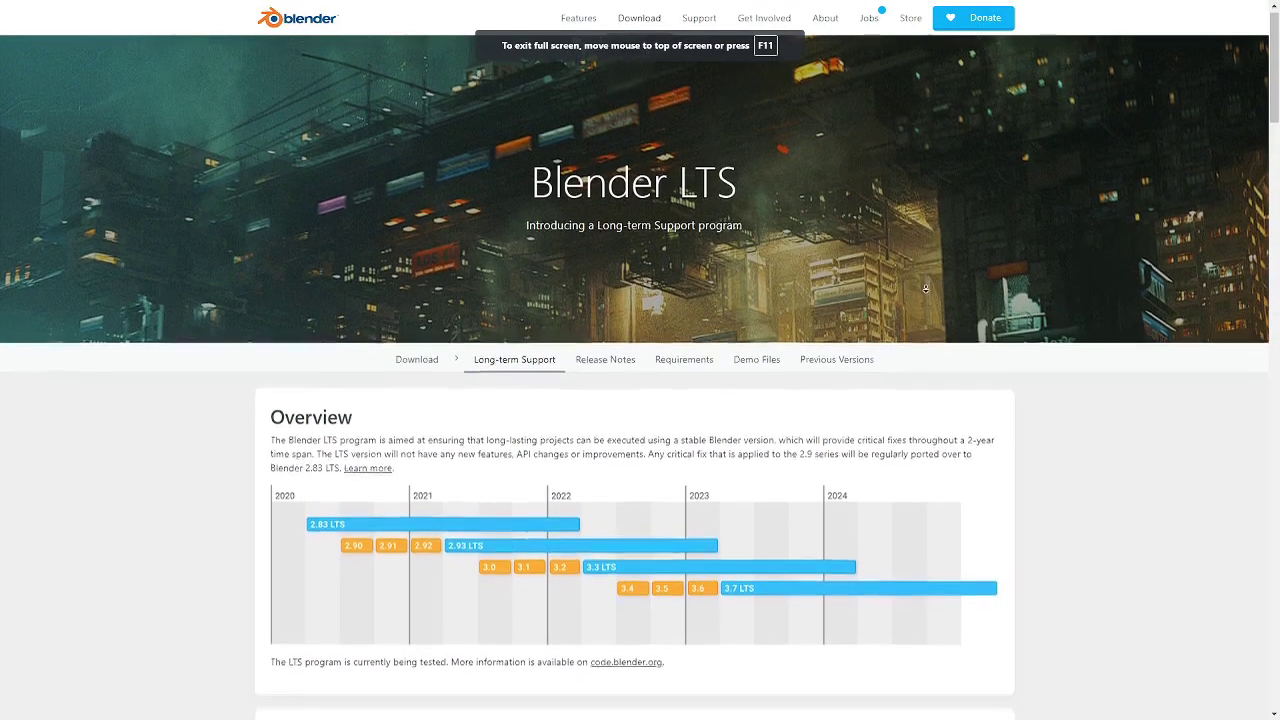
{"action": "scroll", "coordinate": [925, 288], "scroll_direction": "down", "scroll_amount": 2}
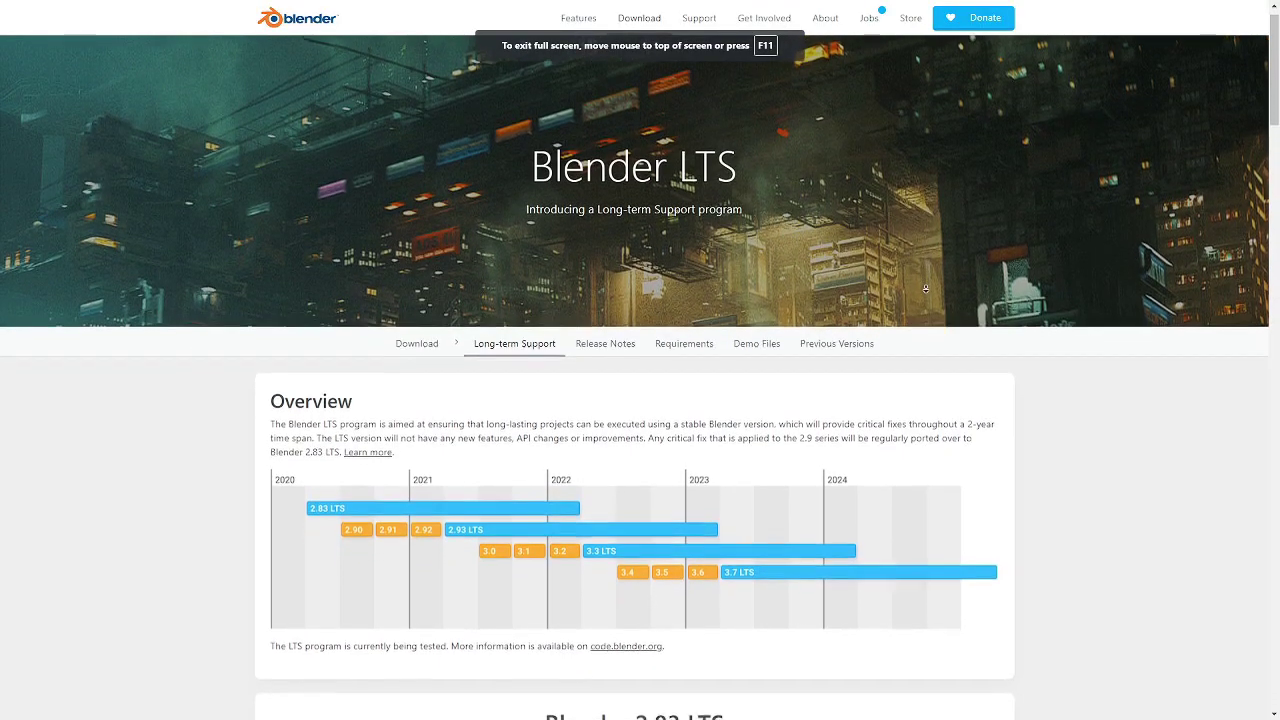
{"action": "scroll", "coordinate": [920, 299], "scroll_direction": "down", "scroll_amount": 4}
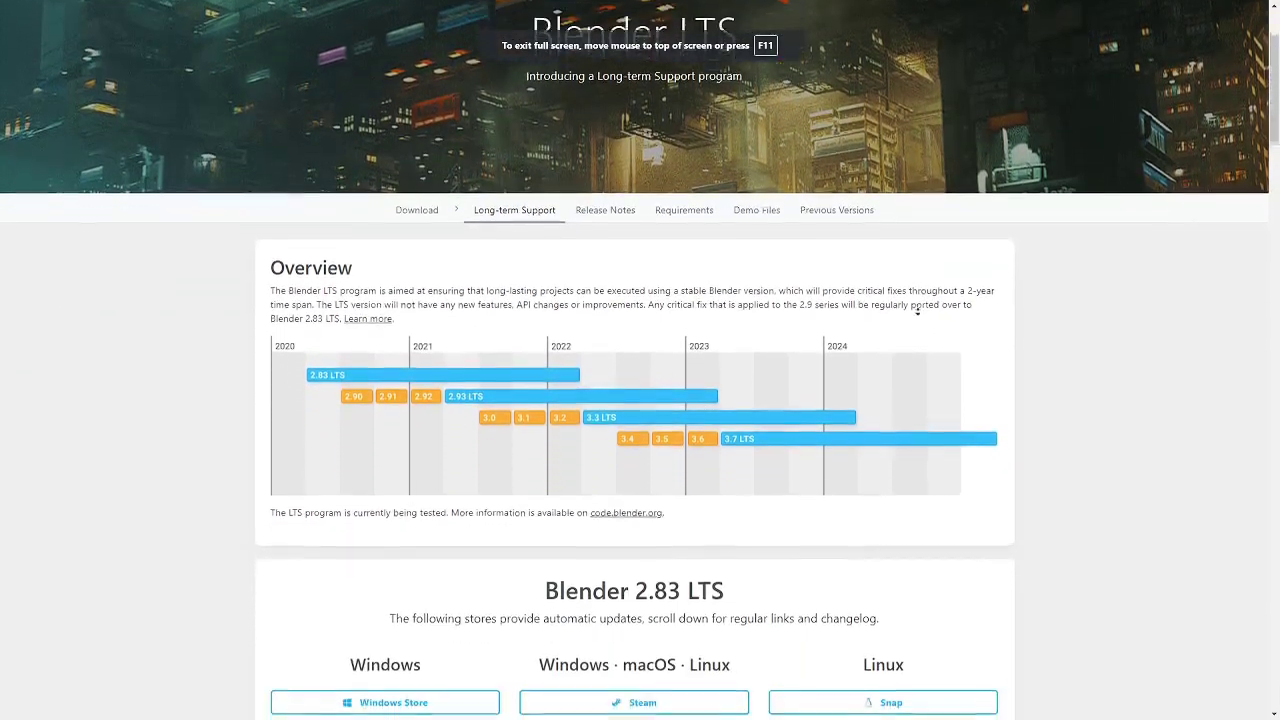
{"action": "scroll", "coordinate": [919, 298], "scroll_direction": "down", "scroll_amount": 4}
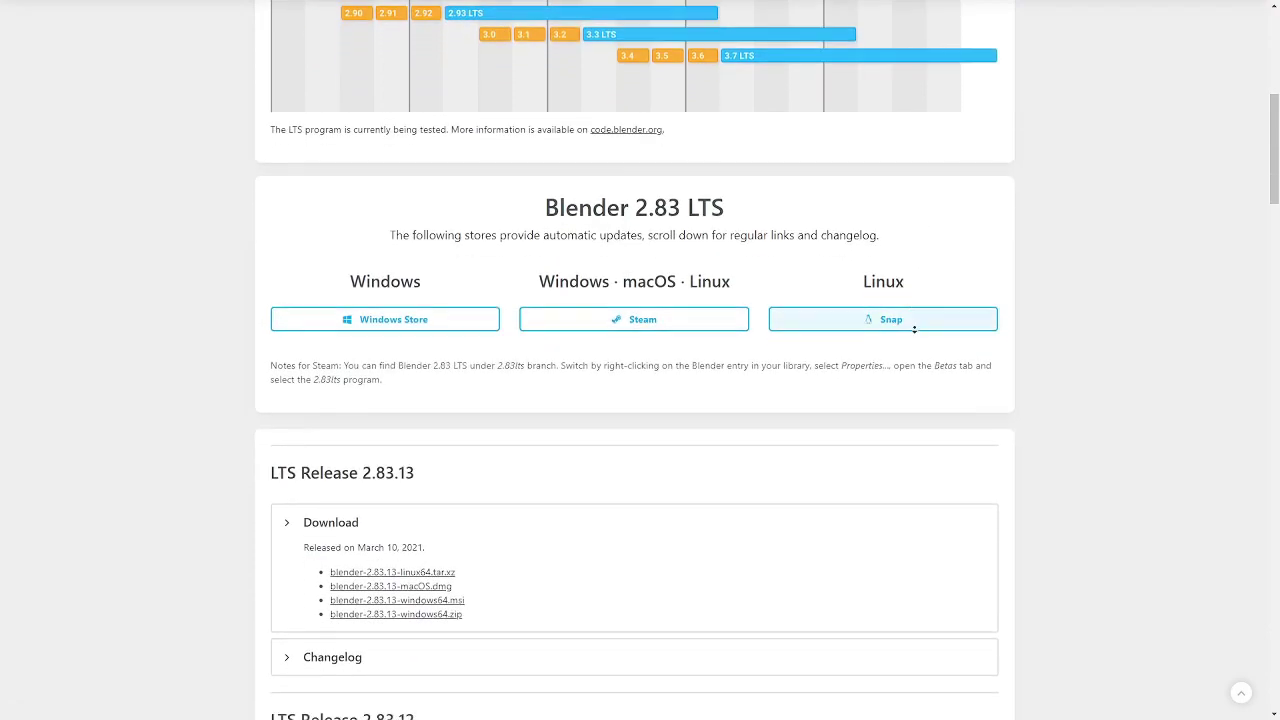
{"action": "scroll", "coordinate": [886, 216], "scroll_direction": "up", "scroll_amount": 1}
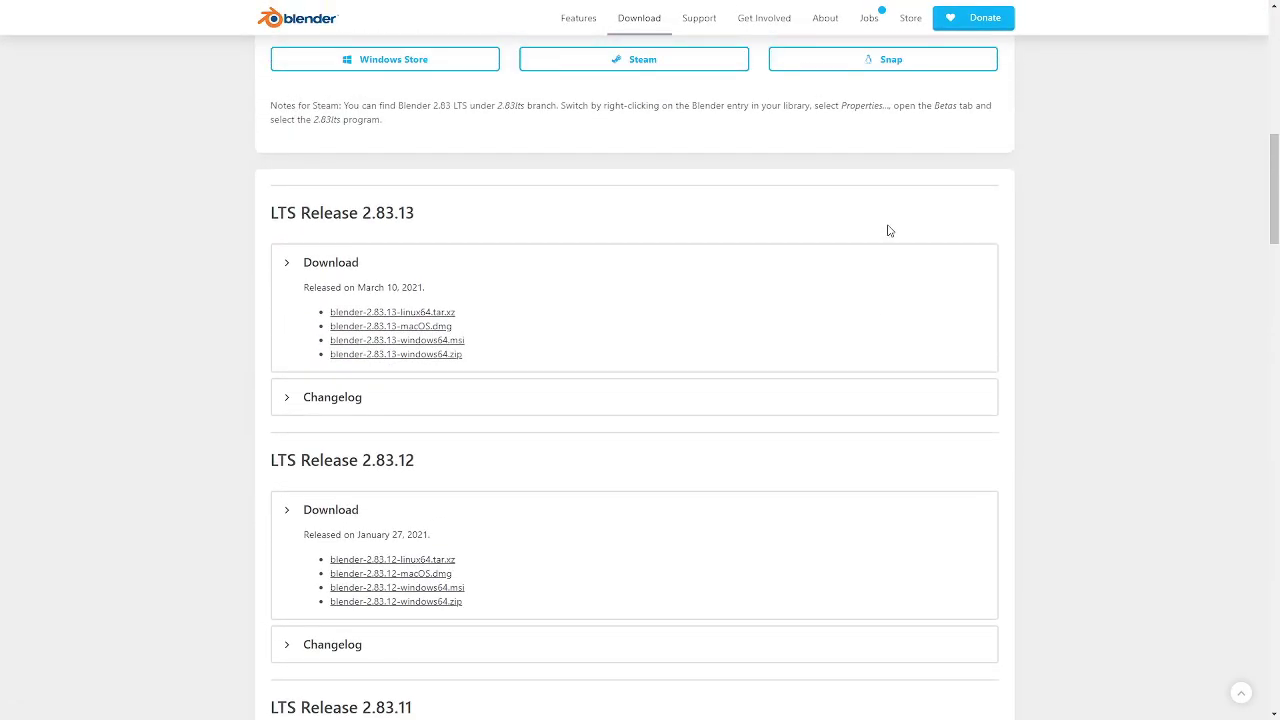
{"action": "left_click_drag", "start_coordinate": [363, 214], "coordinate": [423, 214]}
{"action": "scroll", "coordinate": [423, 220], "scroll_direction": "down", "scroll_amount": 2}
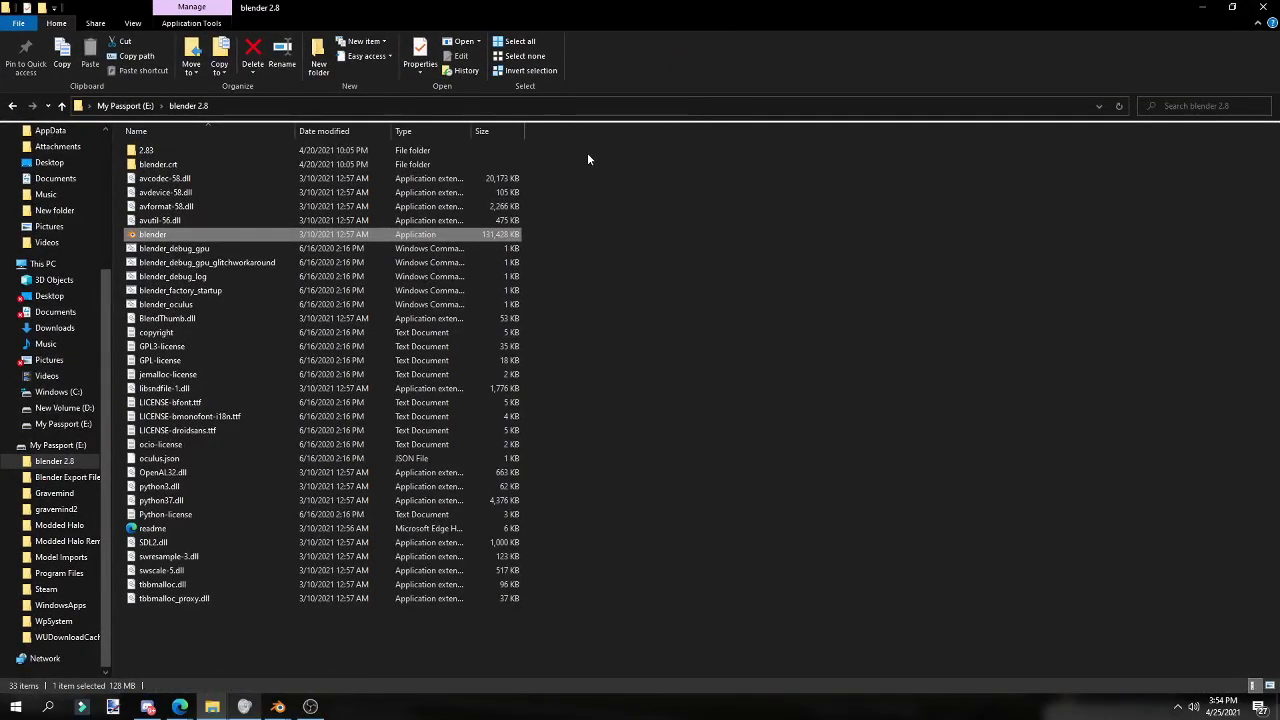
- Launch Blender from the blender 2.8 folder and delete the default camera, cube and light
{"action": "left_click", "coordinate": [374, 643]}
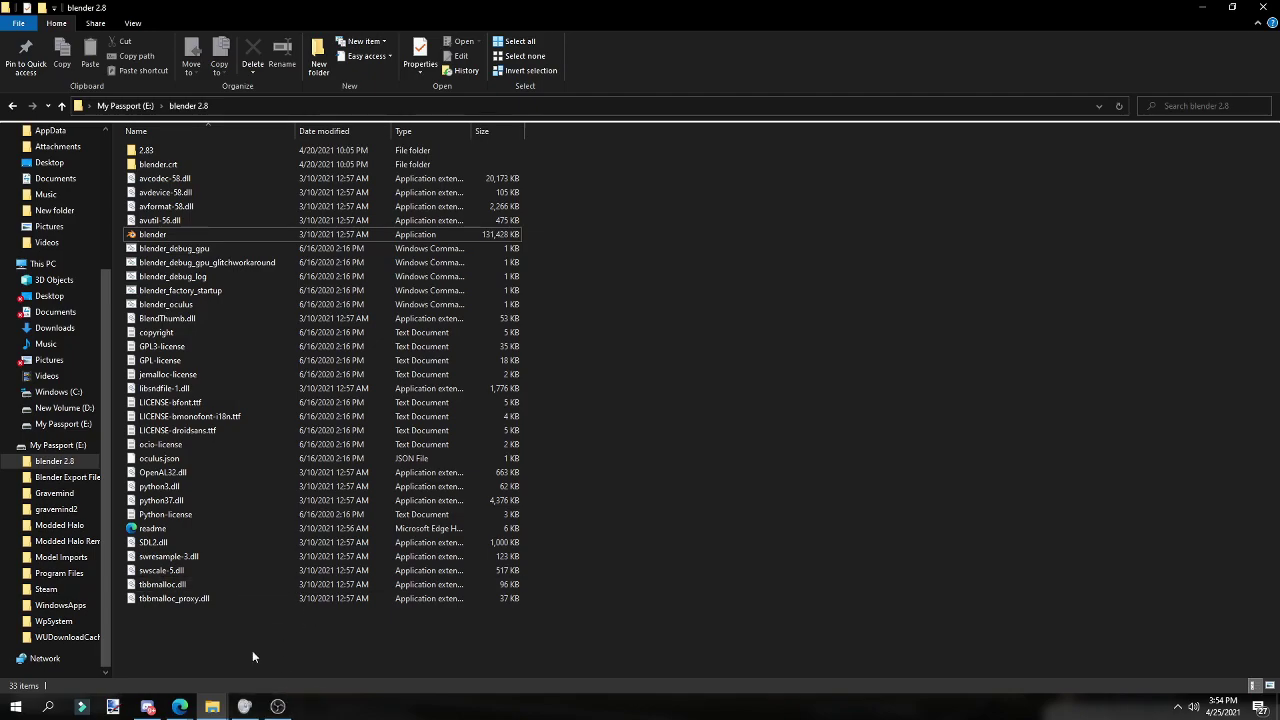
{"action": "double_click", "coordinate": [157, 234]}
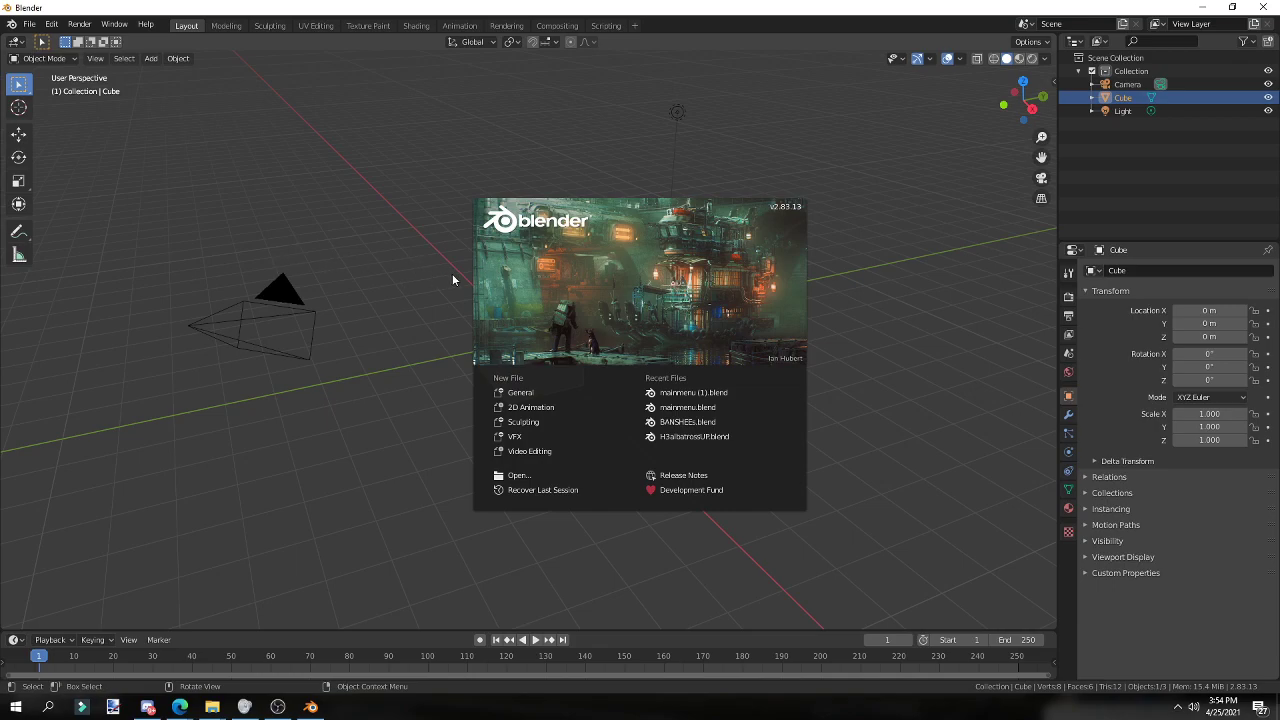
{"action": "left_click", "coordinate": [380, 262]}
{"action": "left_click_drag", "start_coordinate": [212, 131], "coordinate": [790, 513]}
{"action": "key", "text": "Delete"}
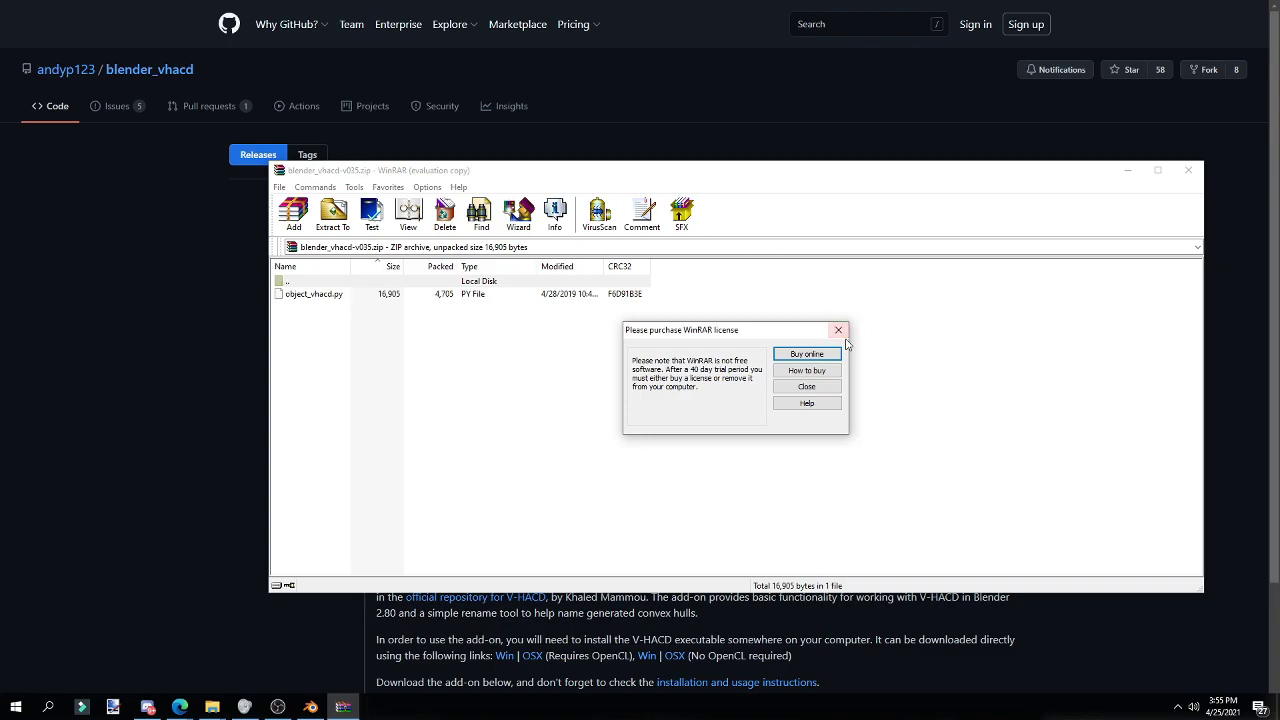
- Extract object_vhacd.py from the blender_vhacd-v035.zip archive into the Downloads folder
{"action": "left_click", "coordinate": [846, 327]}
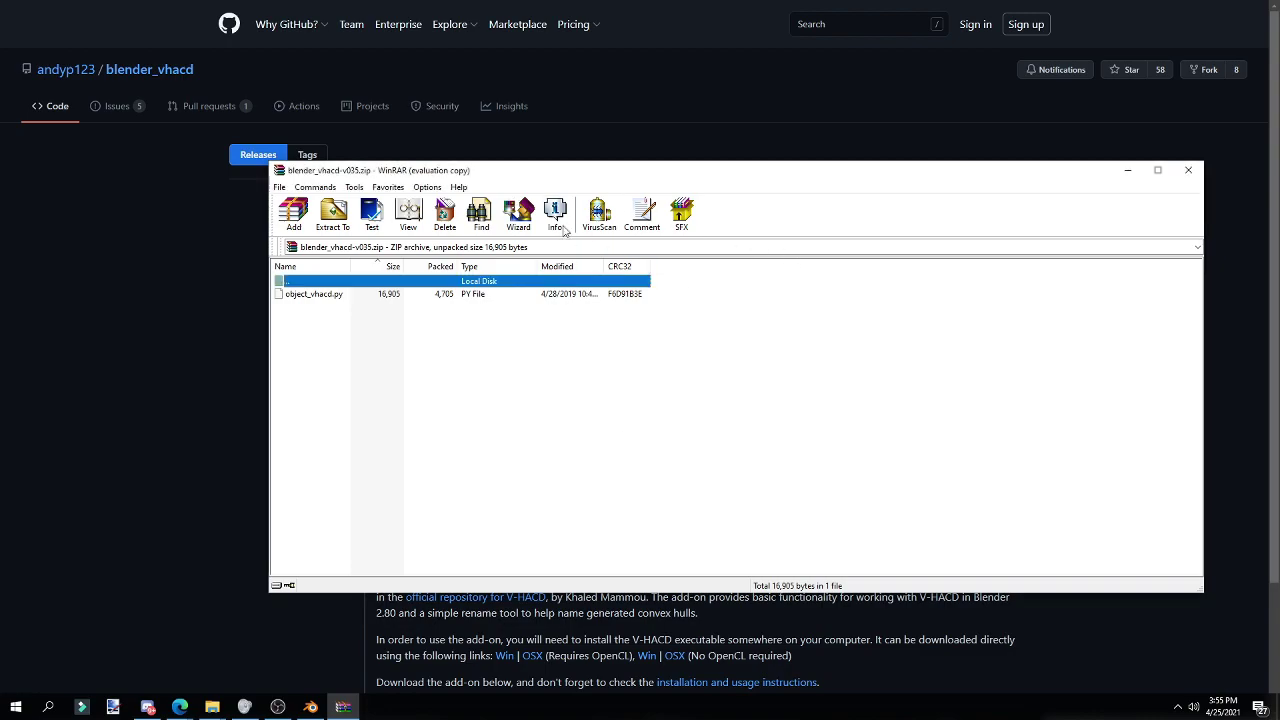
{"action": "left_click_drag", "start_coordinate": [470, 168], "coordinate": [426, 163]}
{"action": "left_click", "coordinate": [310, 349]}
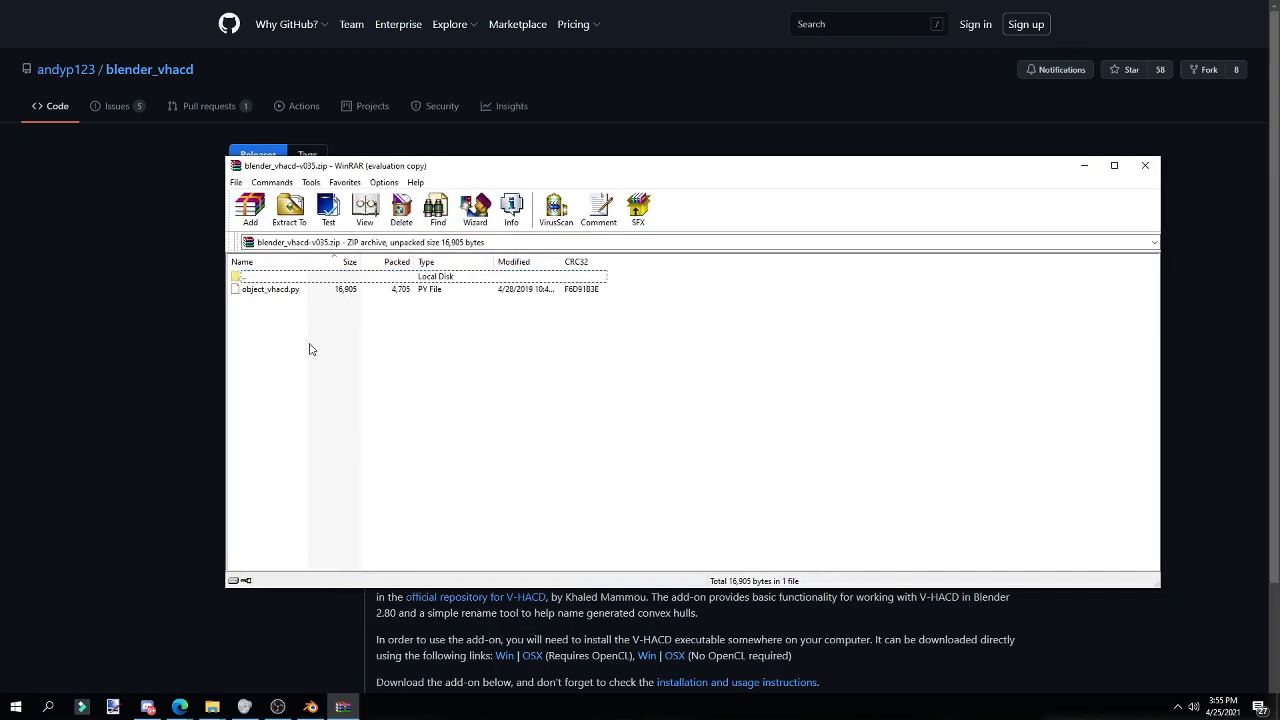
{"action": "left_click", "coordinate": [258, 292]}
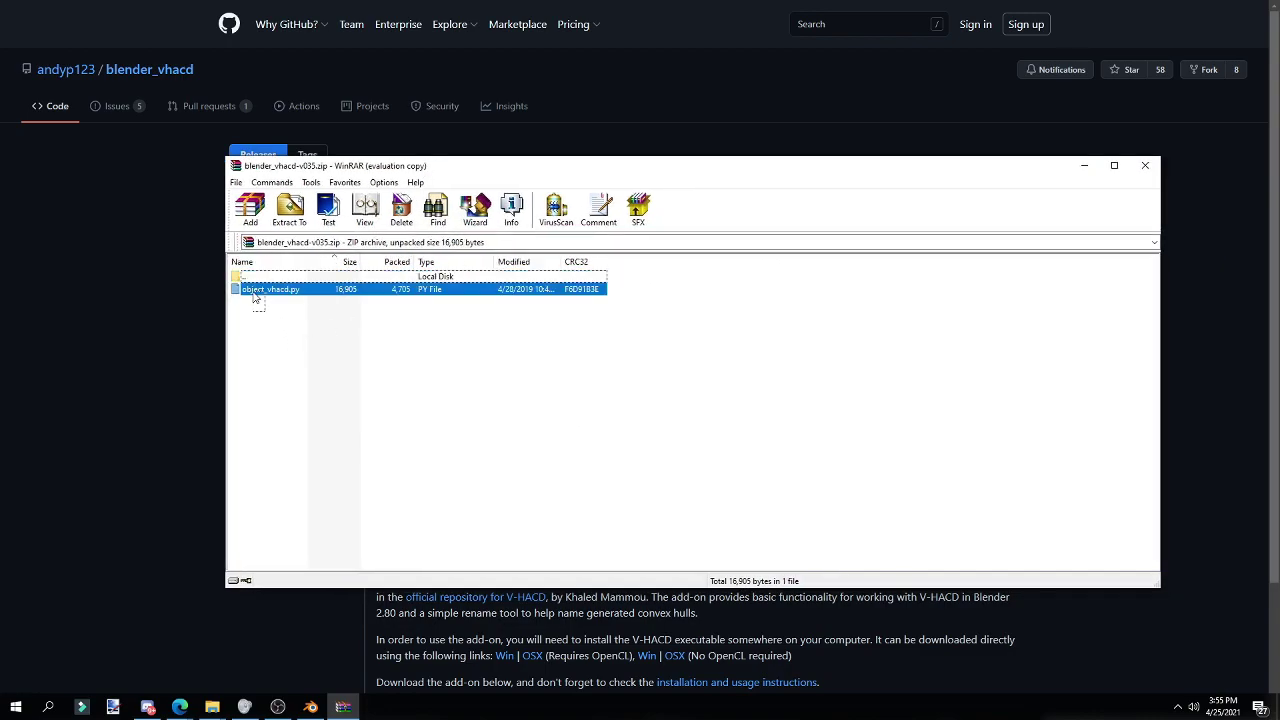
{"action": "left_click", "coordinate": [371, 352]}
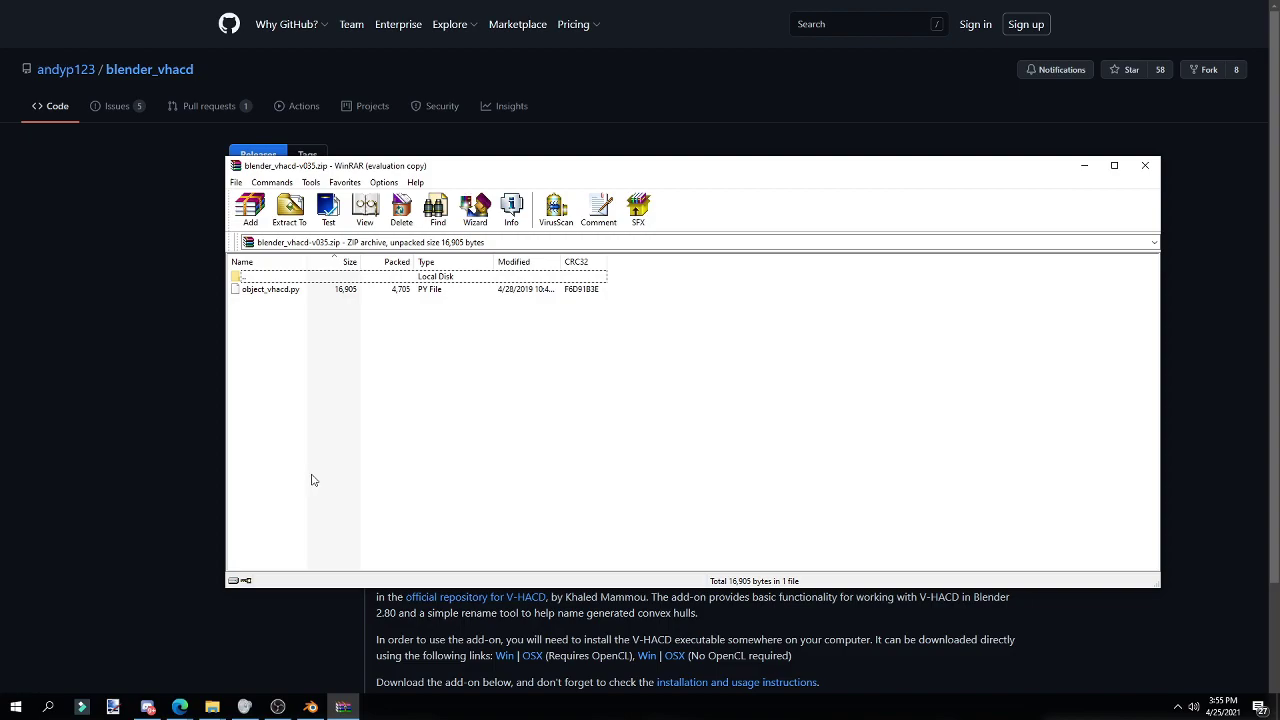
{"action": "key", "text": "super+e"}
{"action": "left_click_drag", "start_coordinate": [643, 121], "coordinate": [854, 410]}
{"action": "left_click_drag", "start_coordinate": [245, 290], "coordinate": [1137, 606]}
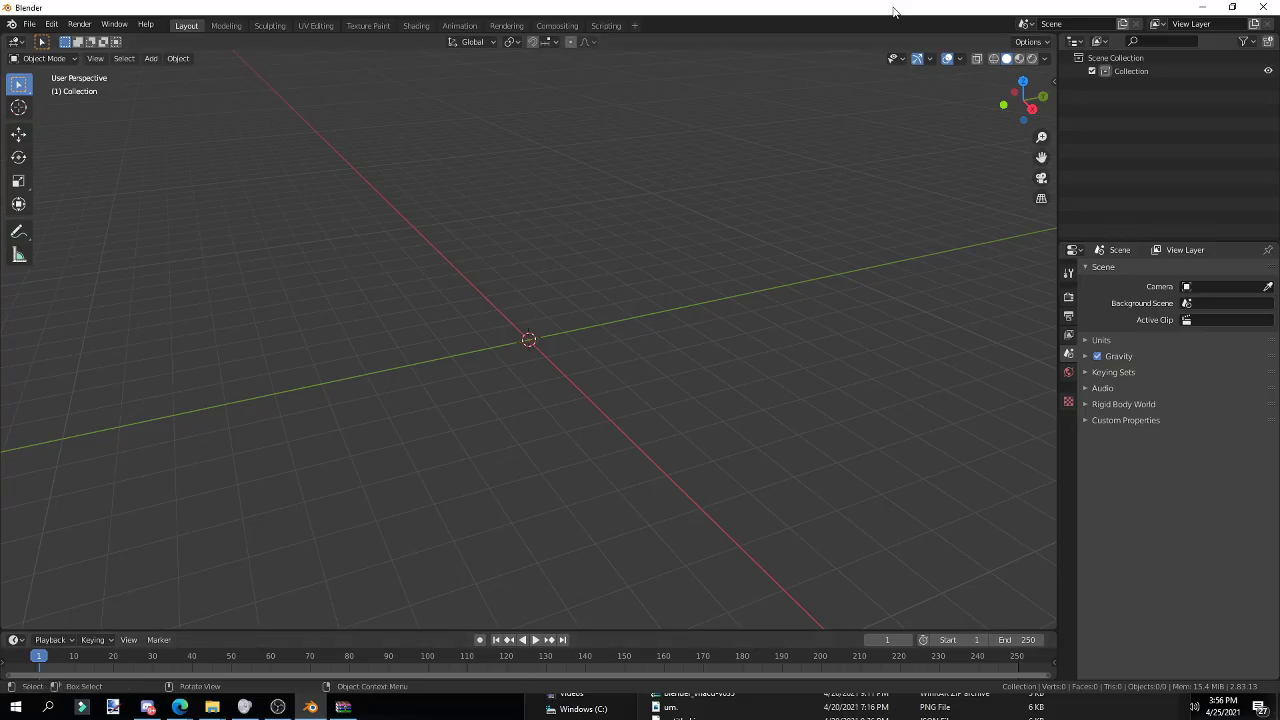
- In Blender's preferences, install the add-on file object_vhacd.py from the Downloads folder
{"action": "double_click", "coordinate": [896, 8]}
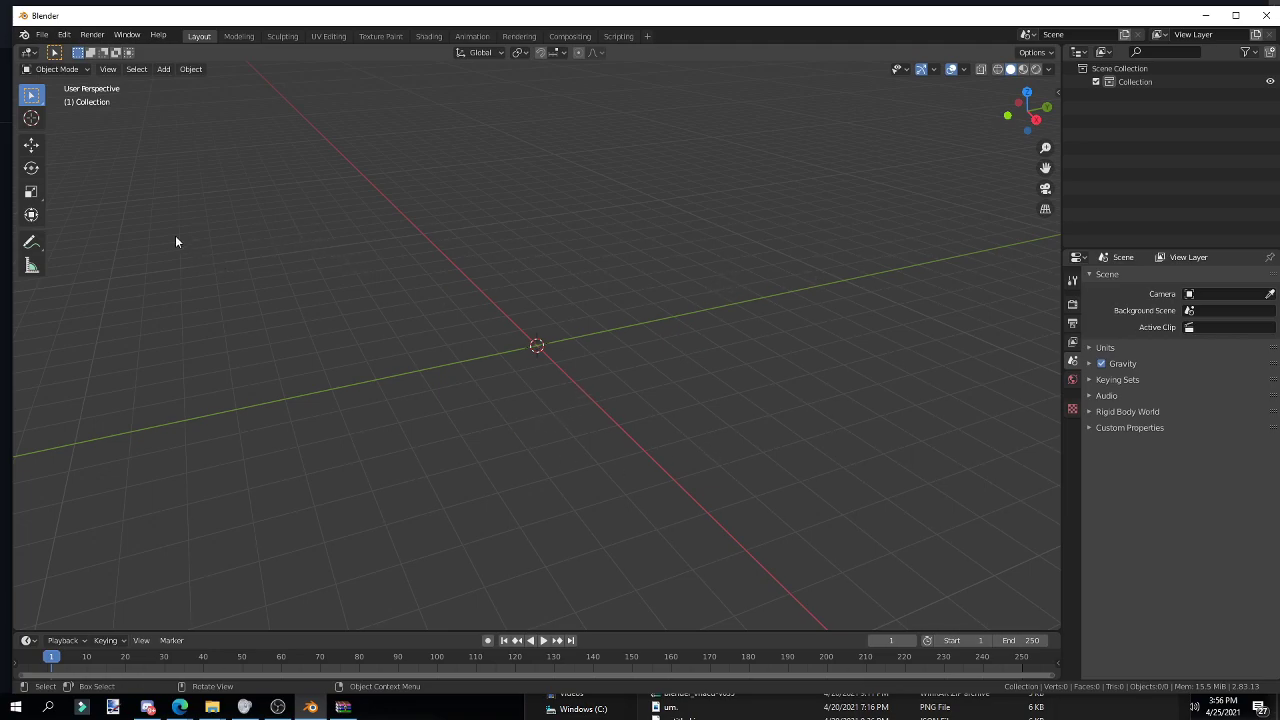
{"action": "left_click", "coordinate": [64, 36]}
{"action": "left_click", "coordinate": [96, 227]}
{"action": "left_click_drag", "start_coordinate": [163, 60], "coordinate": [458, 124]}
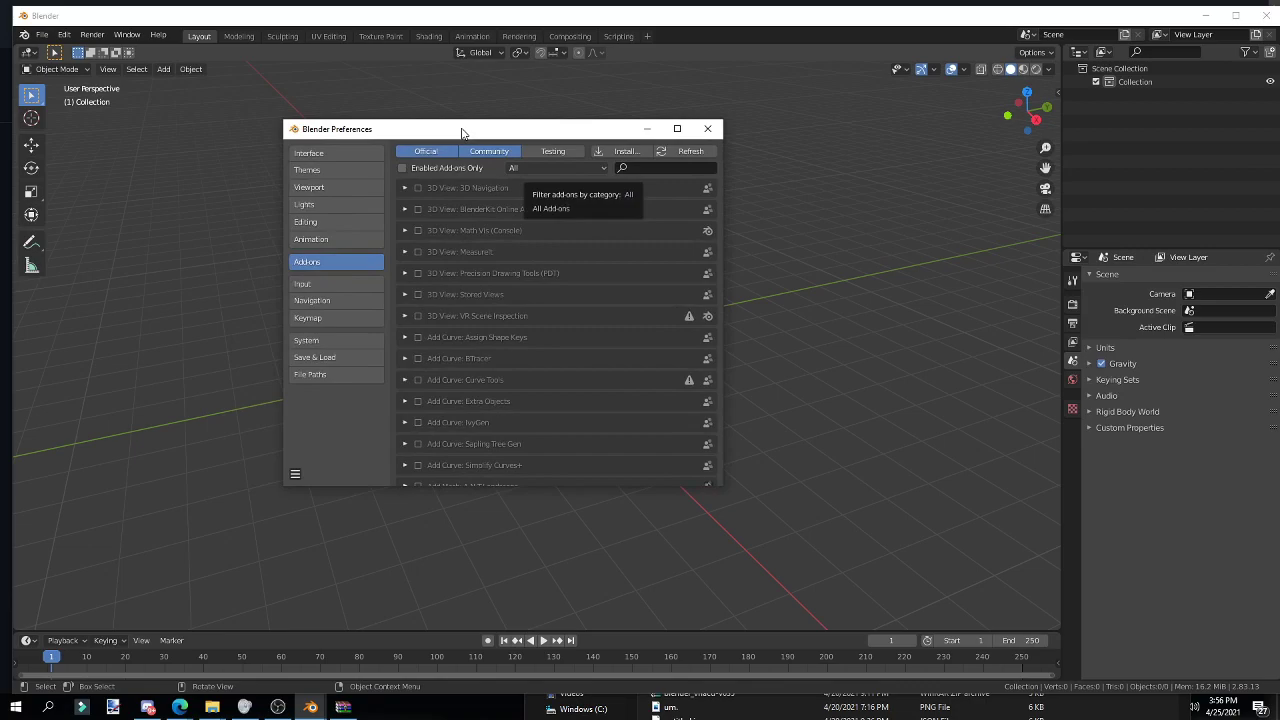
{"action": "left_click", "coordinate": [621, 152]}
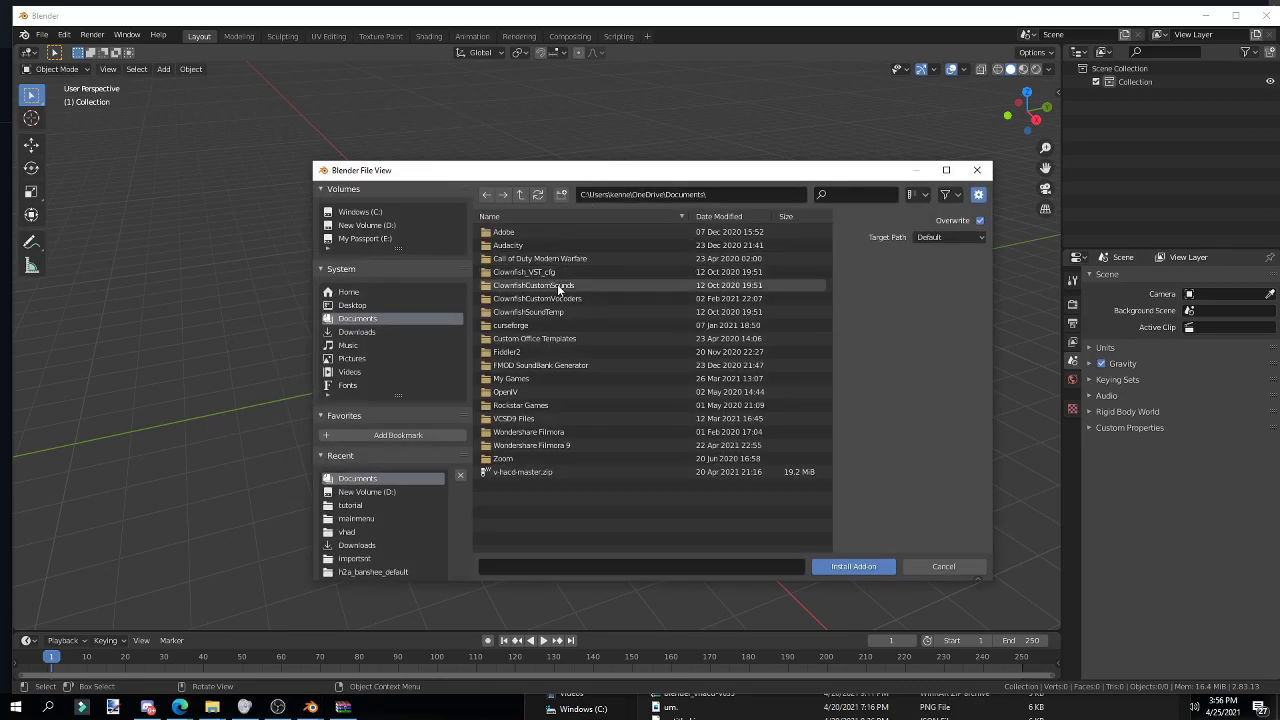
{"action": "left_click", "coordinate": [390, 332]}
{"action": "scroll", "coordinate": [662, 415], "scroll_direction": "down", "scroll_amount": 15}
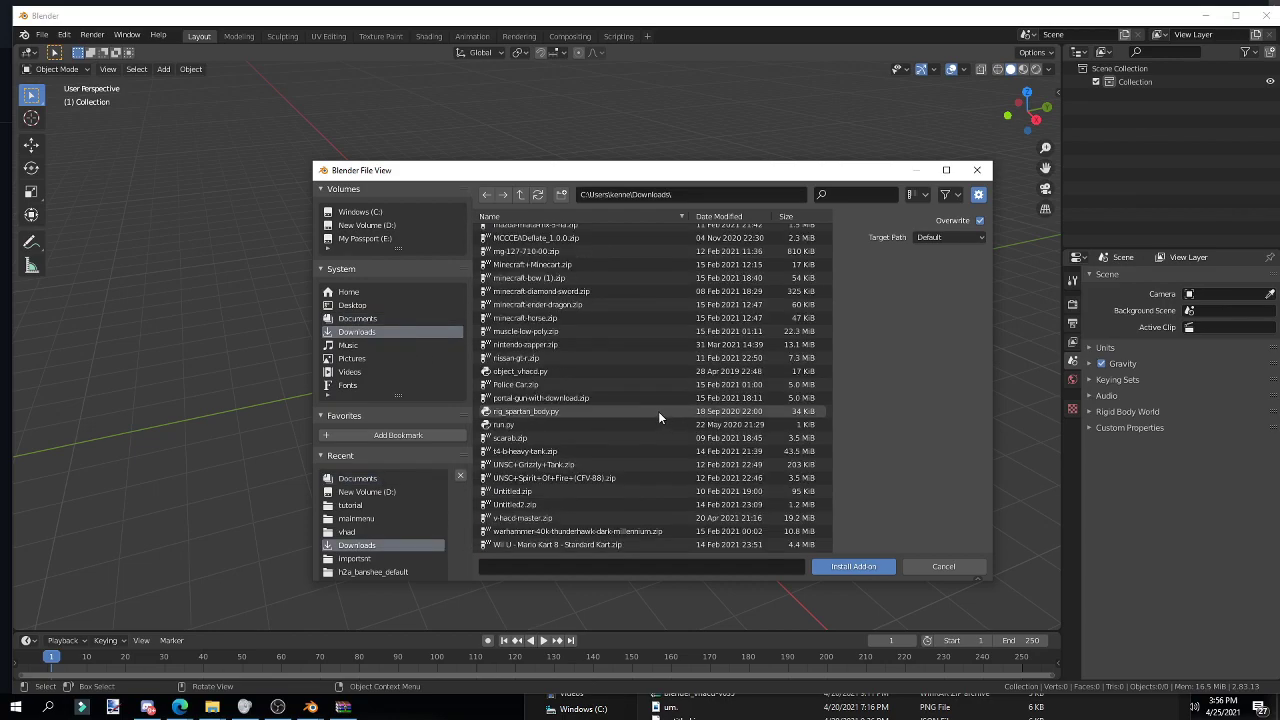
{"action": "double_click", "coordinate": [552, 371]}
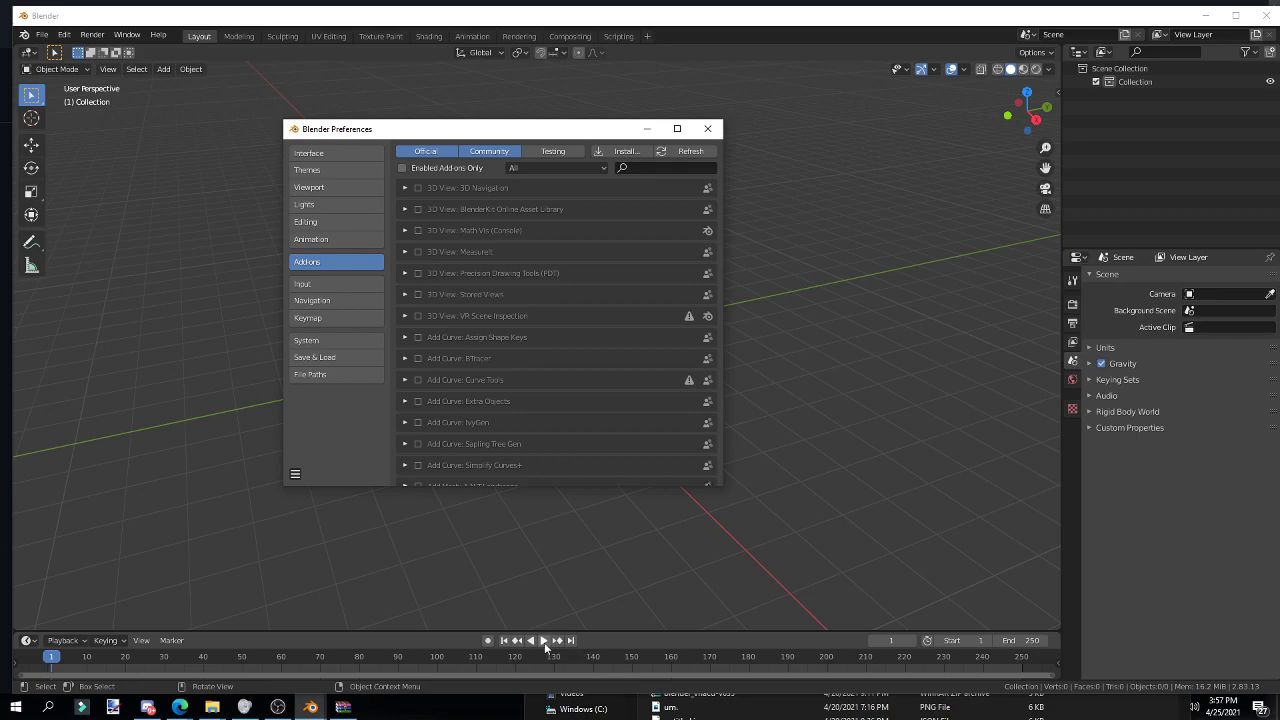
- Filter the add-on list by V-HACD and expand the details of the Object: V-HACD add-on
{"action": "left_click", "coordinate": [655, 170]}
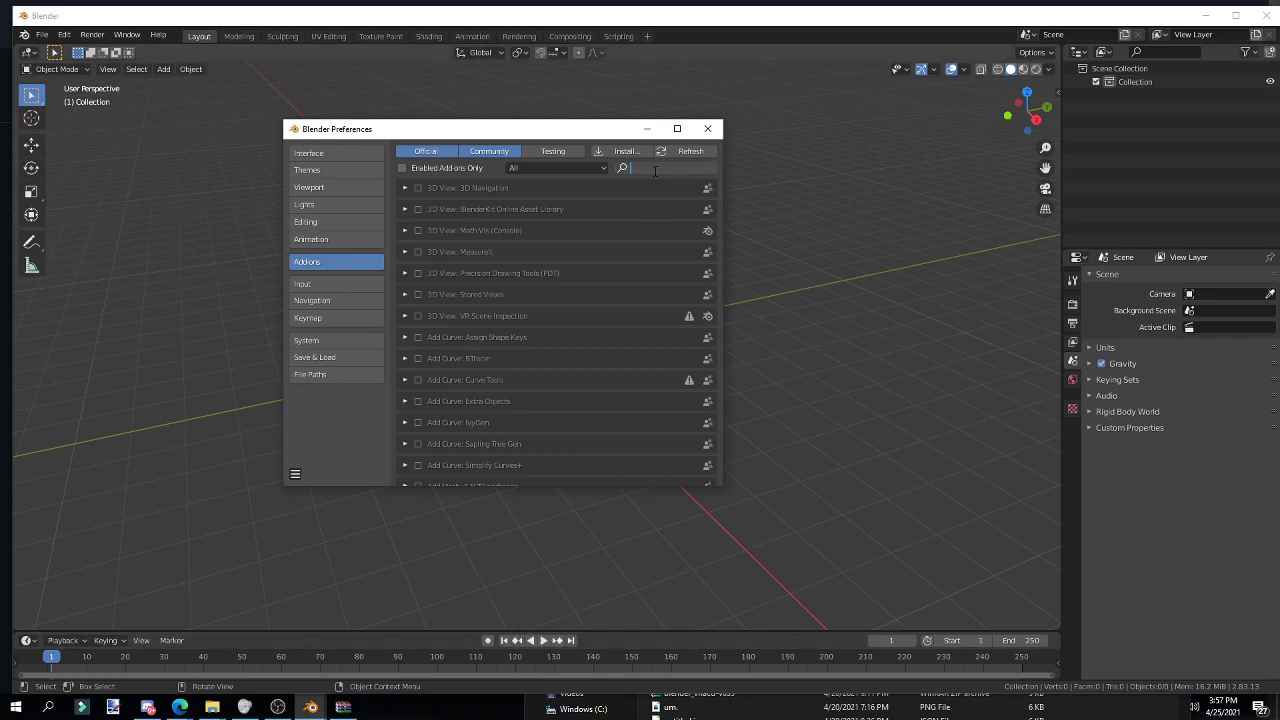
{"action": "type", "text": "V"}
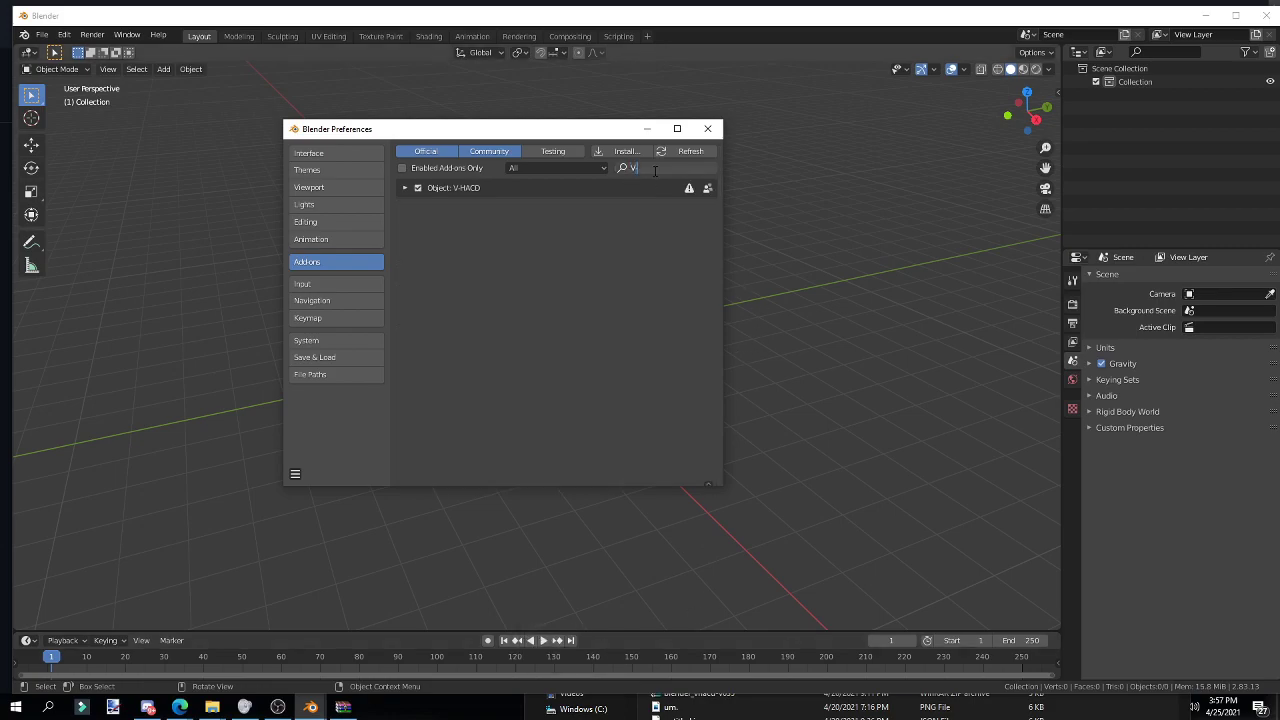
{"action": "type", "text": "-HACD"}
{"action": "key", "text": "Return"}
{"action": "left_click", "coordinate": [403, 189]}
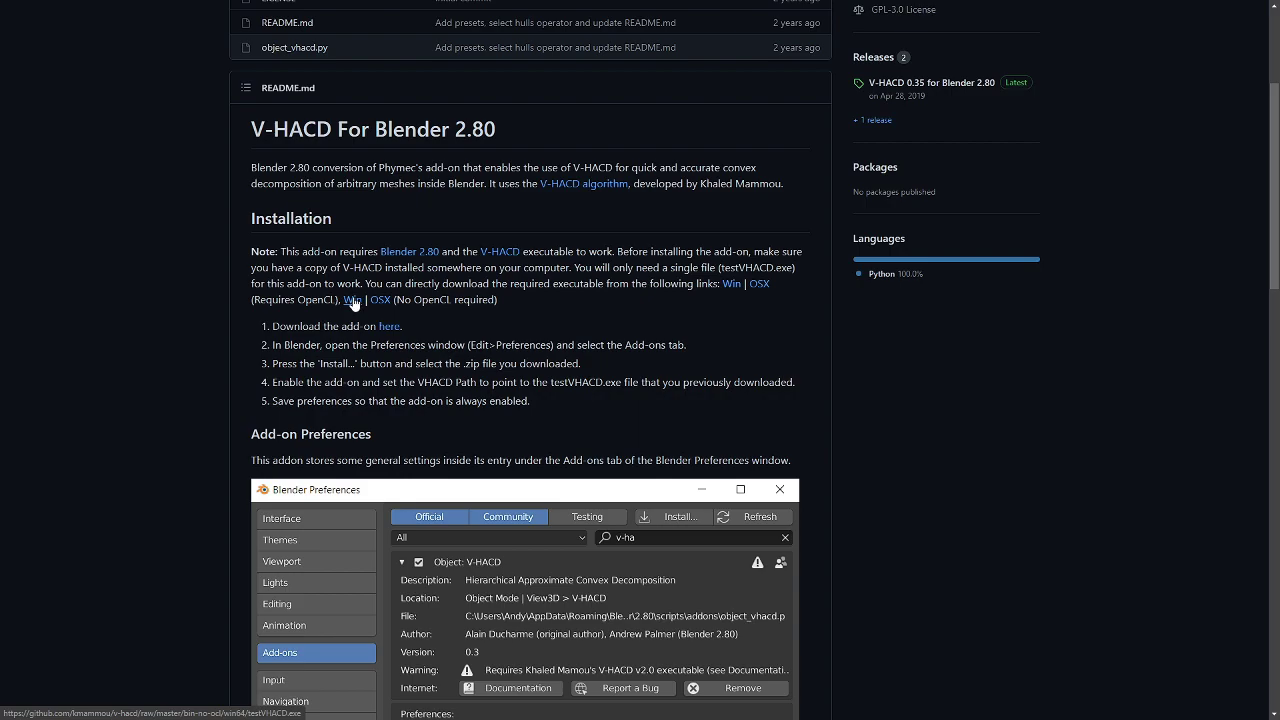
- From the V-HACD GitHub README, download the no-OpenCL Windows executable testVHACD.exe into the tutorial folder, replacing the existing file
{"action": "left_click", "coordinate": [352, 300]}
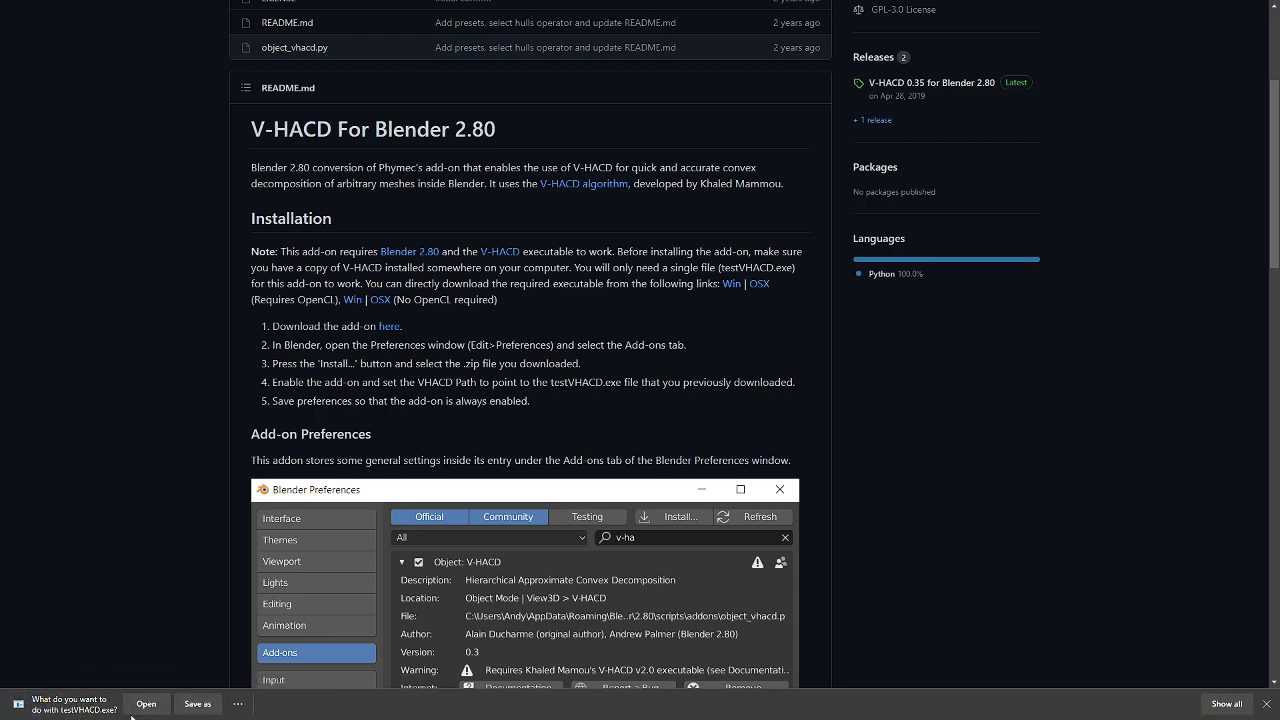
{"action": "left_click", "coordinate": [202, 708]}
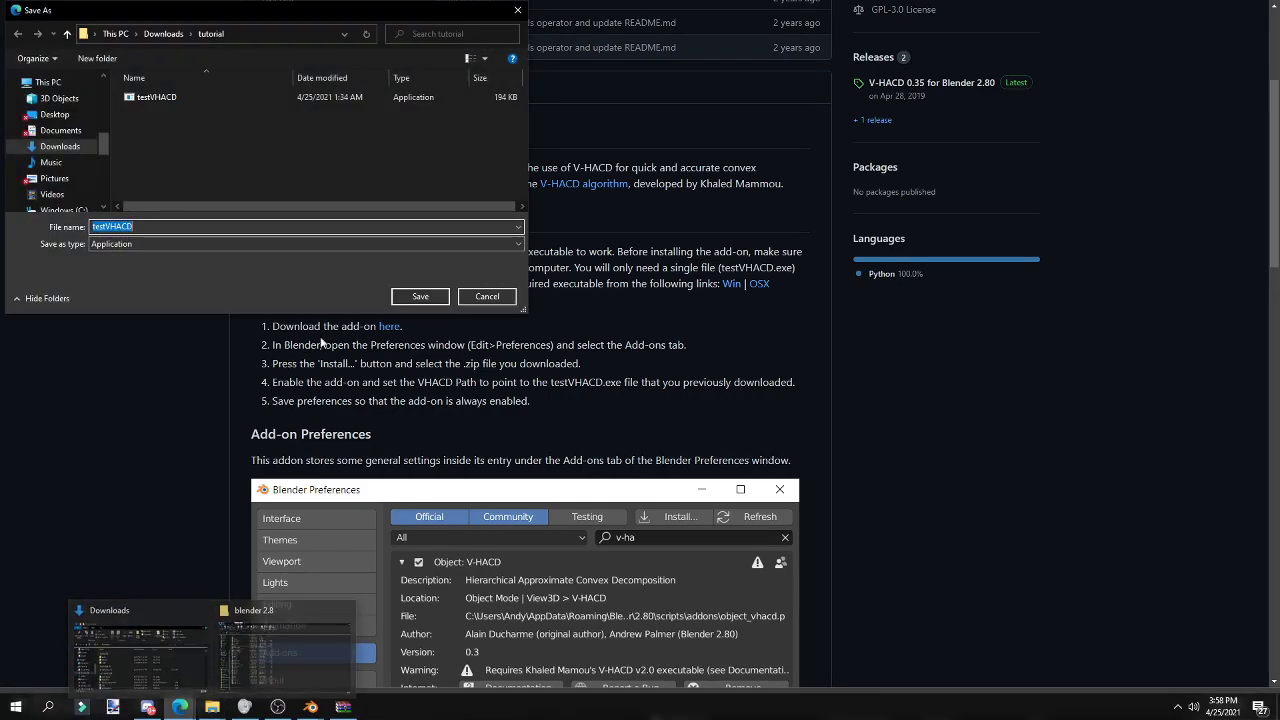
{"action": "left_click", "coordinate": [420, 296]}
{"action": "left_click", "coordinate": [692, 358]}
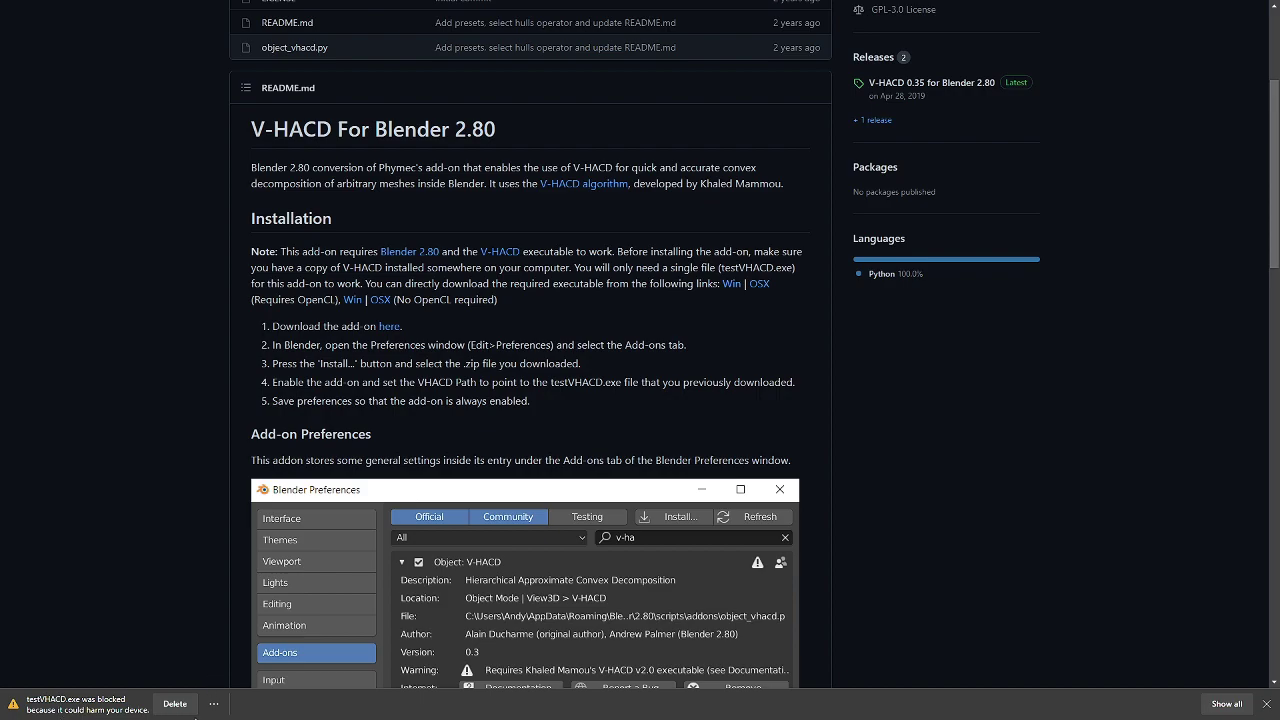
- Keep the blocked testVHACD.exe download in the browser despite the SmartScreen warning
{"action": "left_click", "coordinate": [214, 704]}
{"action": "left_click", "coordinate": [231, 643]}
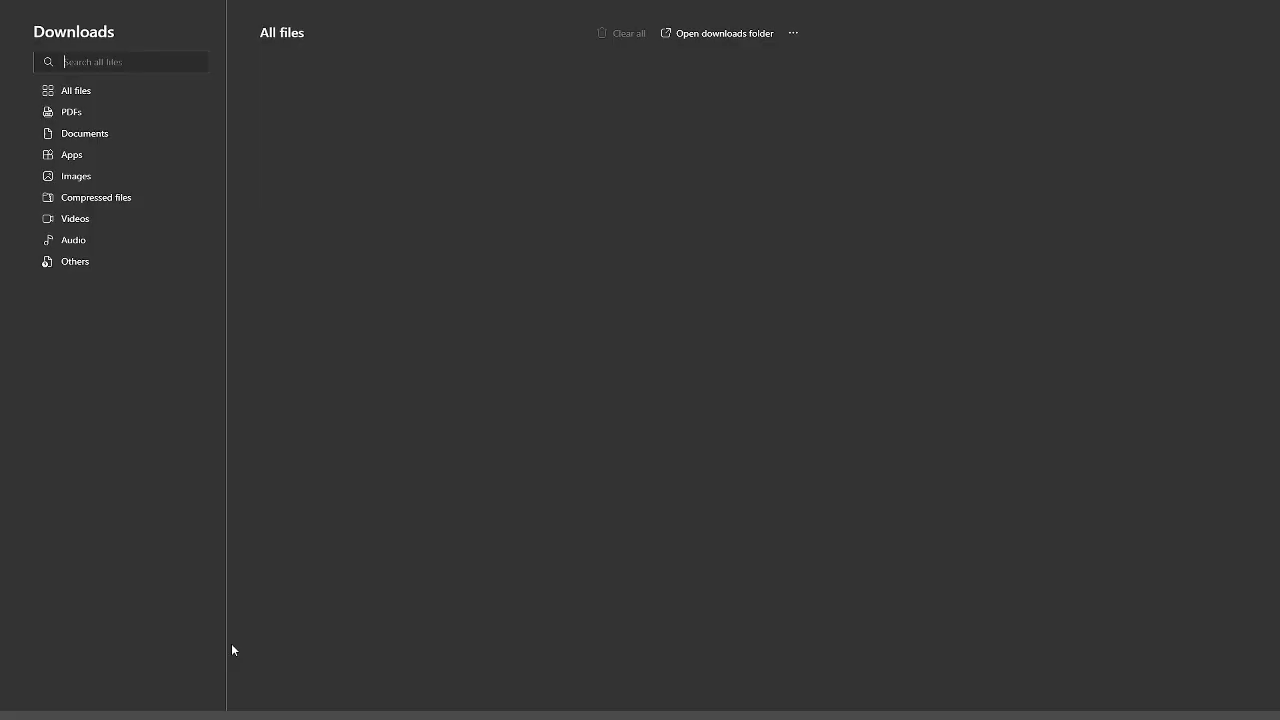
{"action": "left_click", "coordinate": [604, 394]}
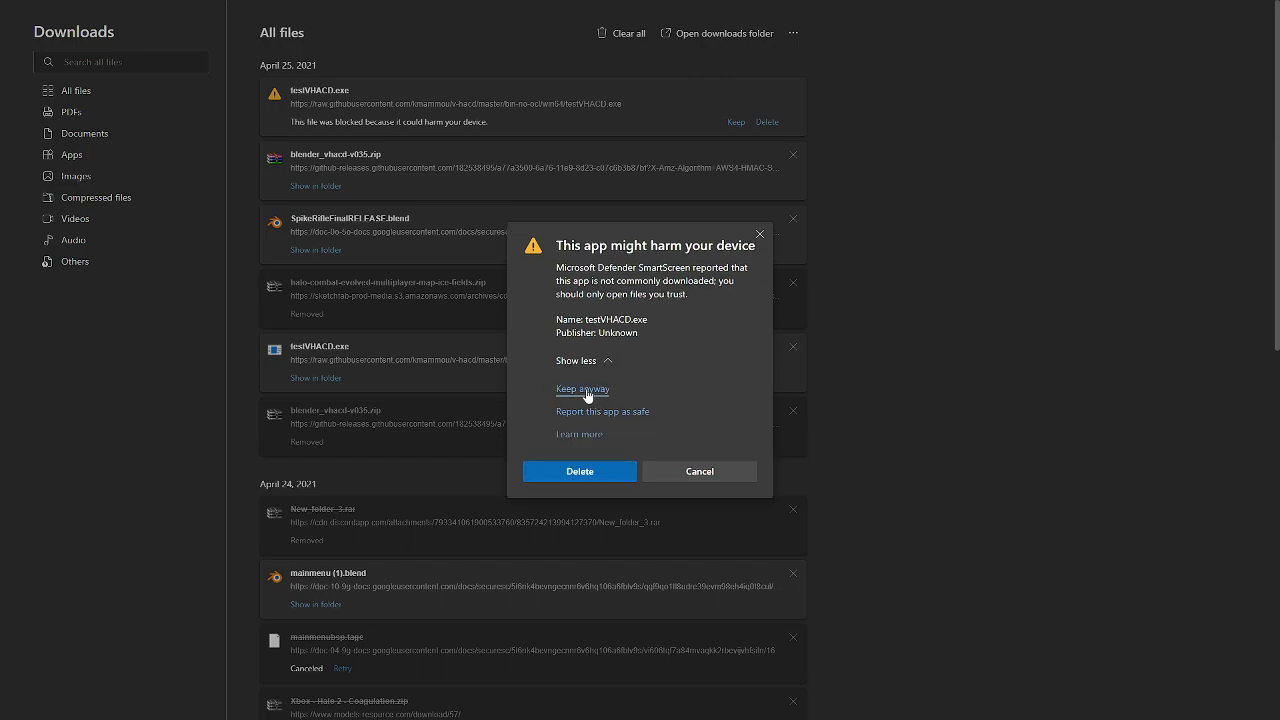
{"action": "left_click", "coordinate": [585, 390]}
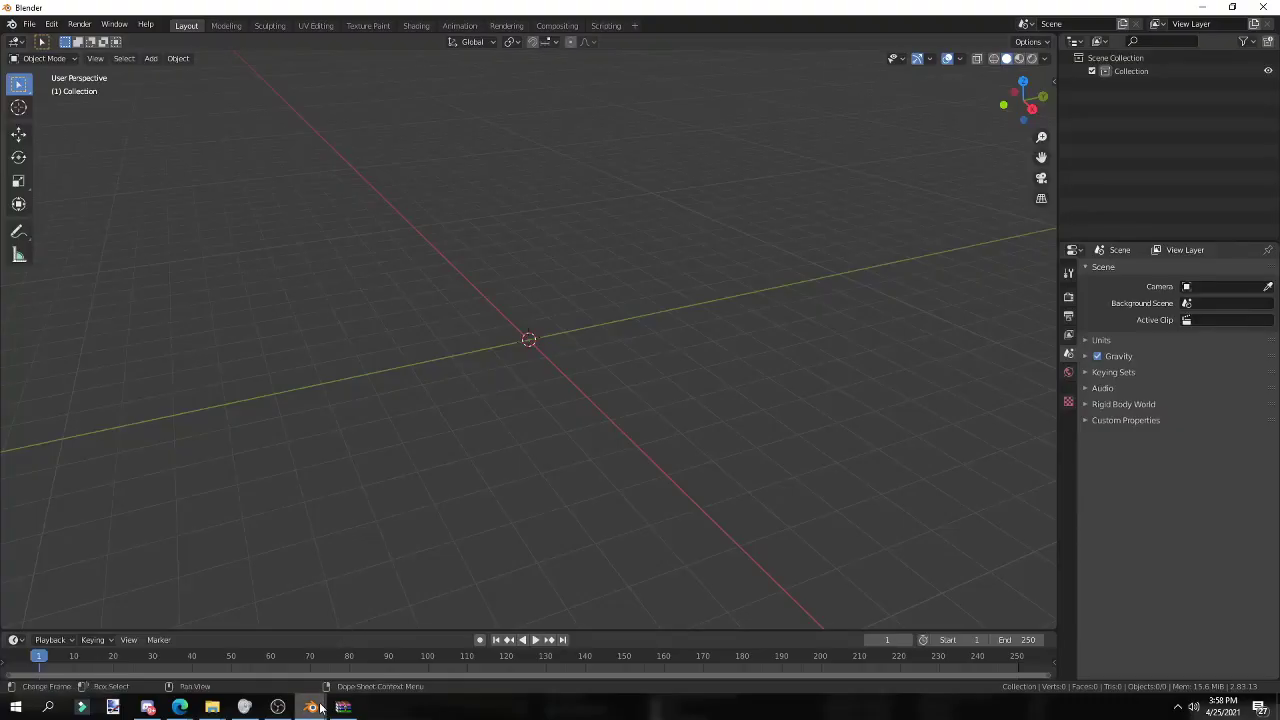
- Back in Blender's preferences, set the V-HACD add-on's VHACD Path to testVHACD.exe in the Downloads tutorial folder
{"action": "mouse_move", "coordinate": [311, 707]}
{"action": "left_click", "coordinate": [376, 658]}
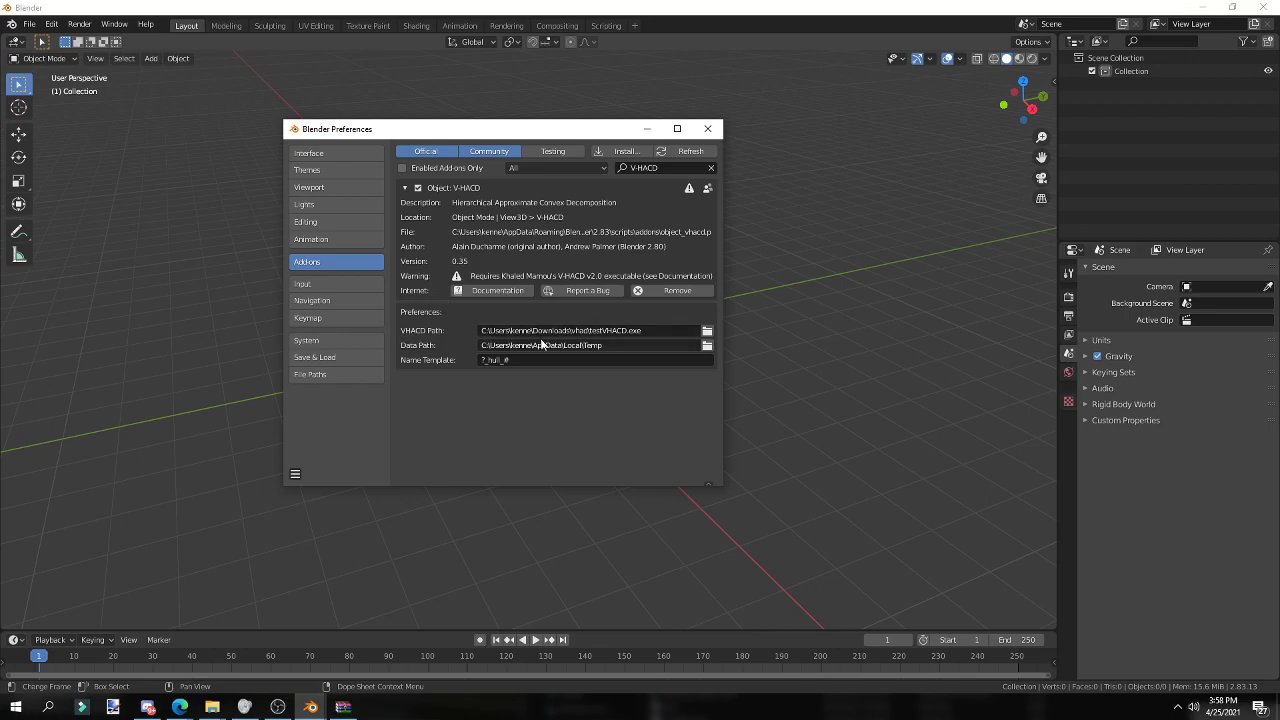
{"action": "left_click", "coordinate": [707, 331]}
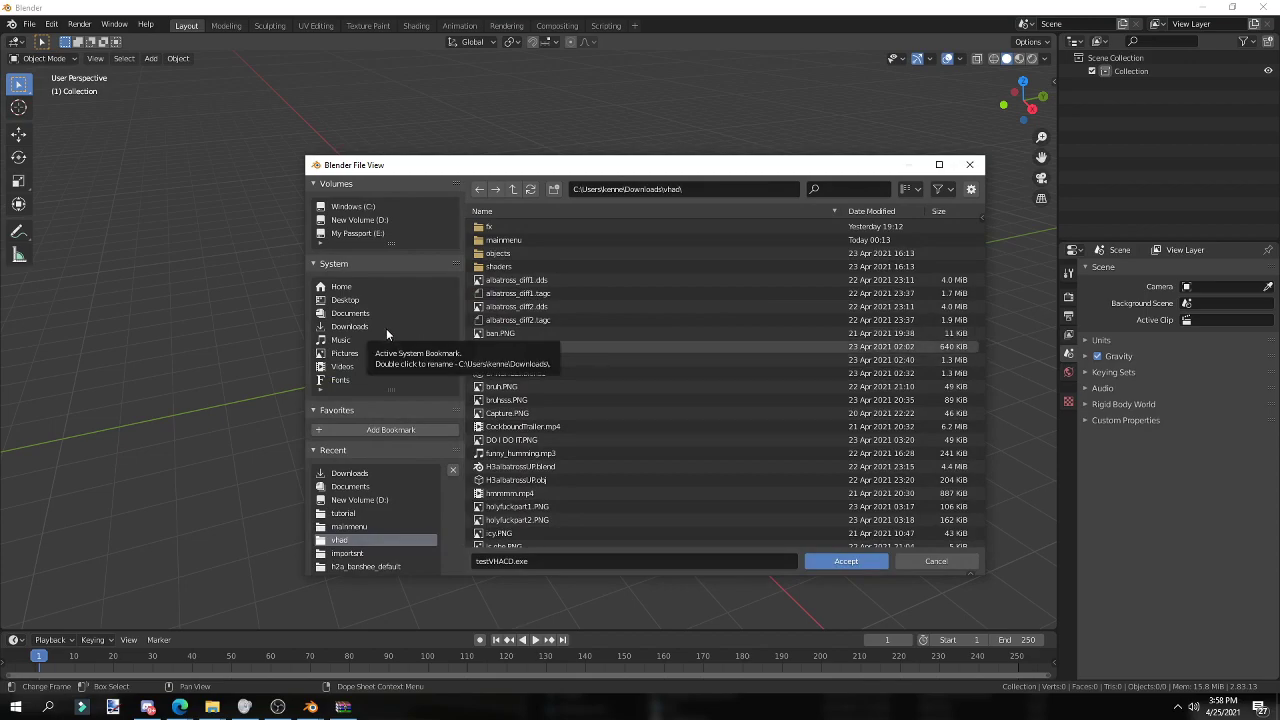
{"action": "scroll", "coordinate": [627, 365], "scroll_direction": "down", "scroll_amount": 7}
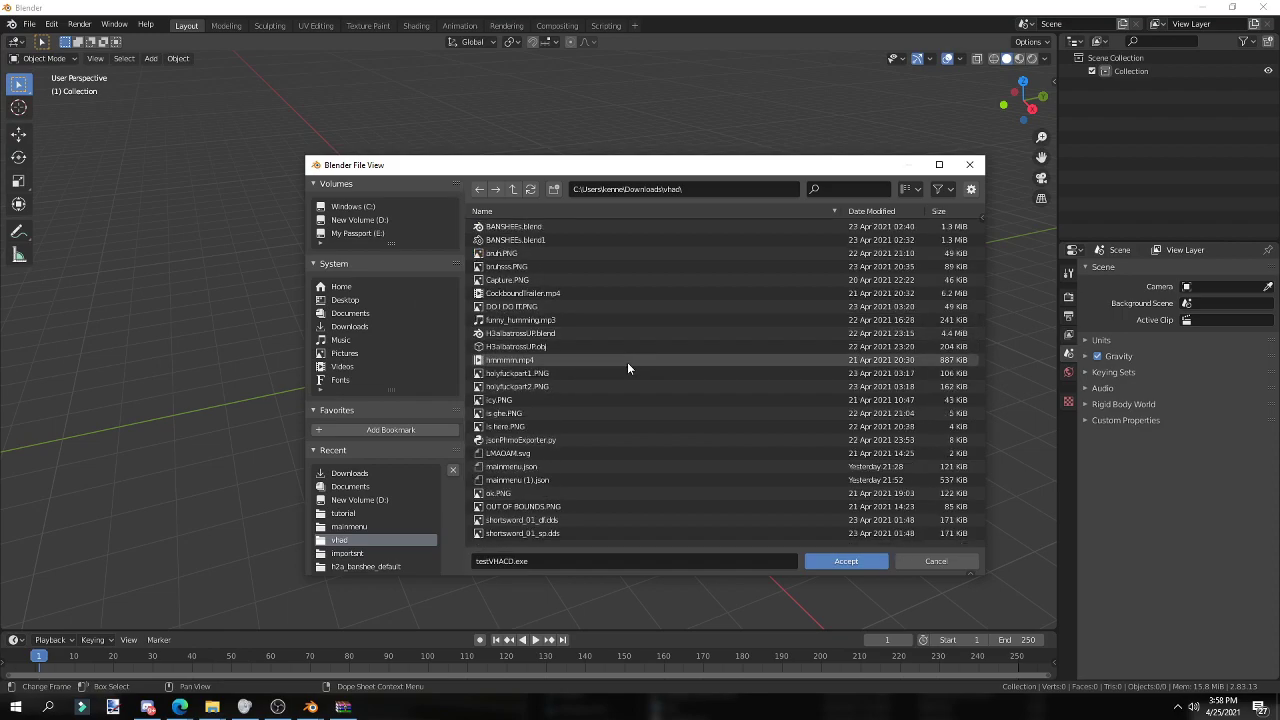
{"action": "left_click", "coordinate": [360, 513]}
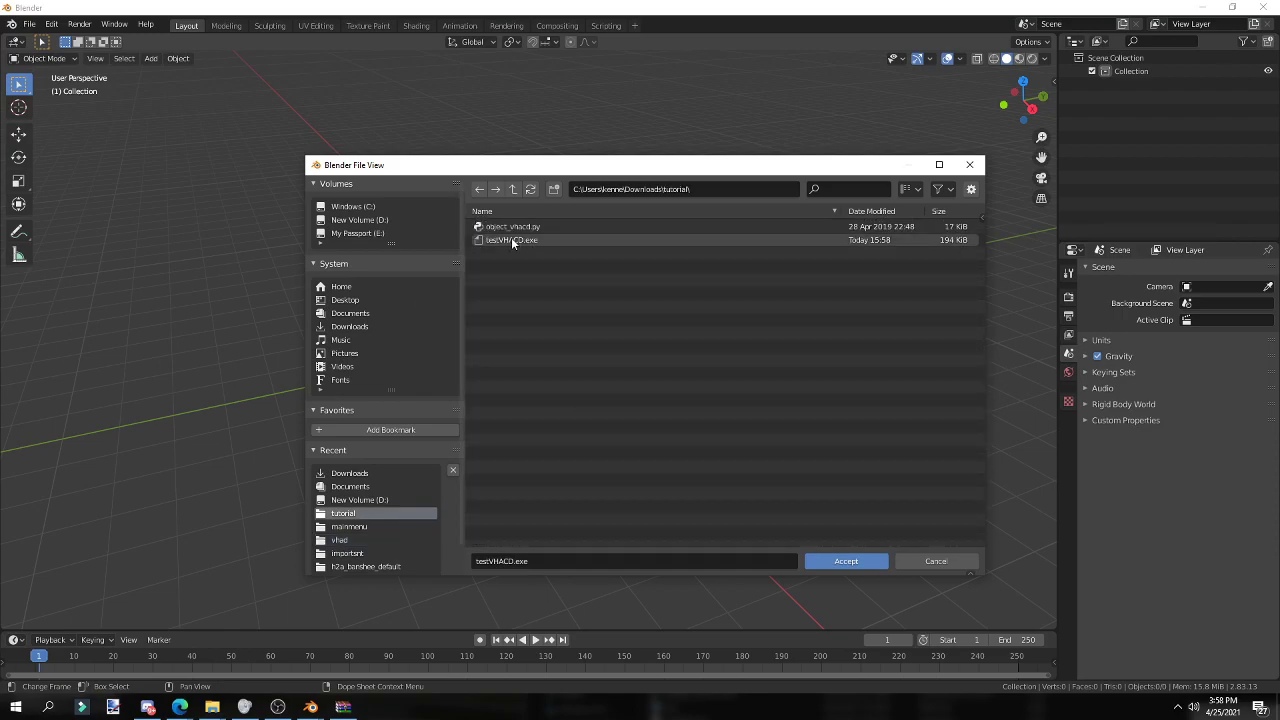
{"action": "left_click", "coordinate": [583, 240]}
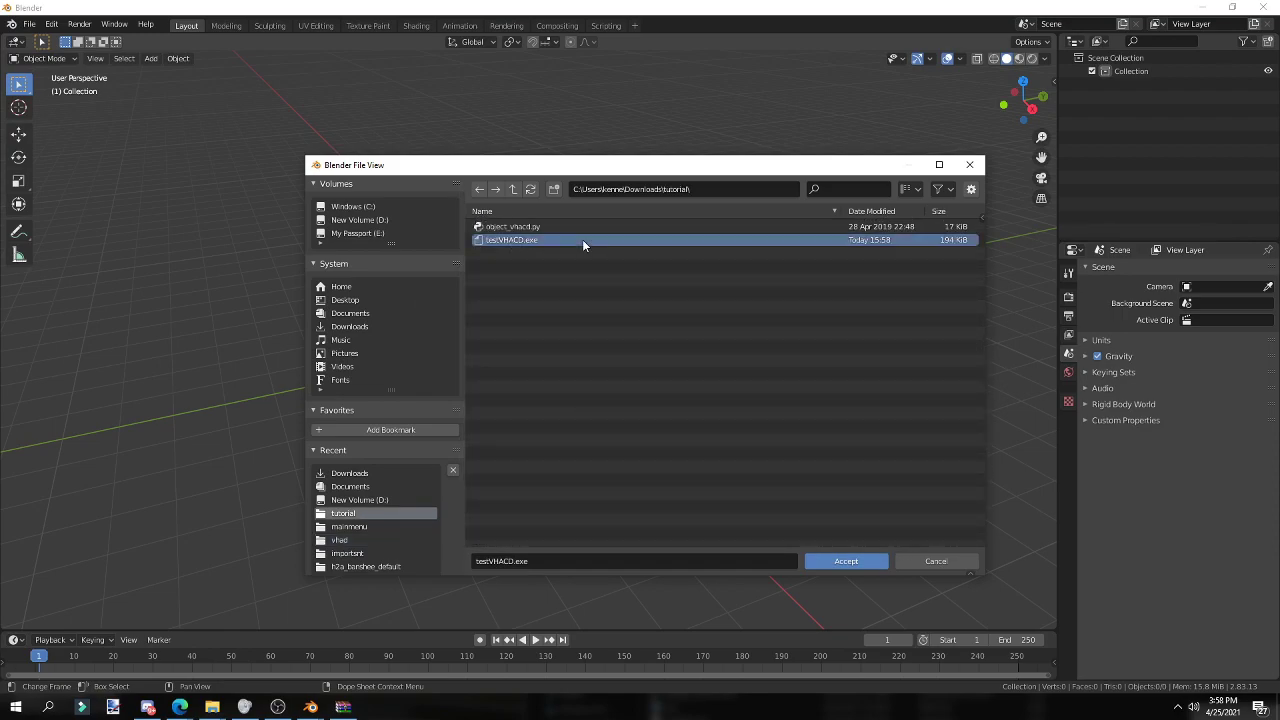
{"action": "double_click", "coordinate": [582, 239]}
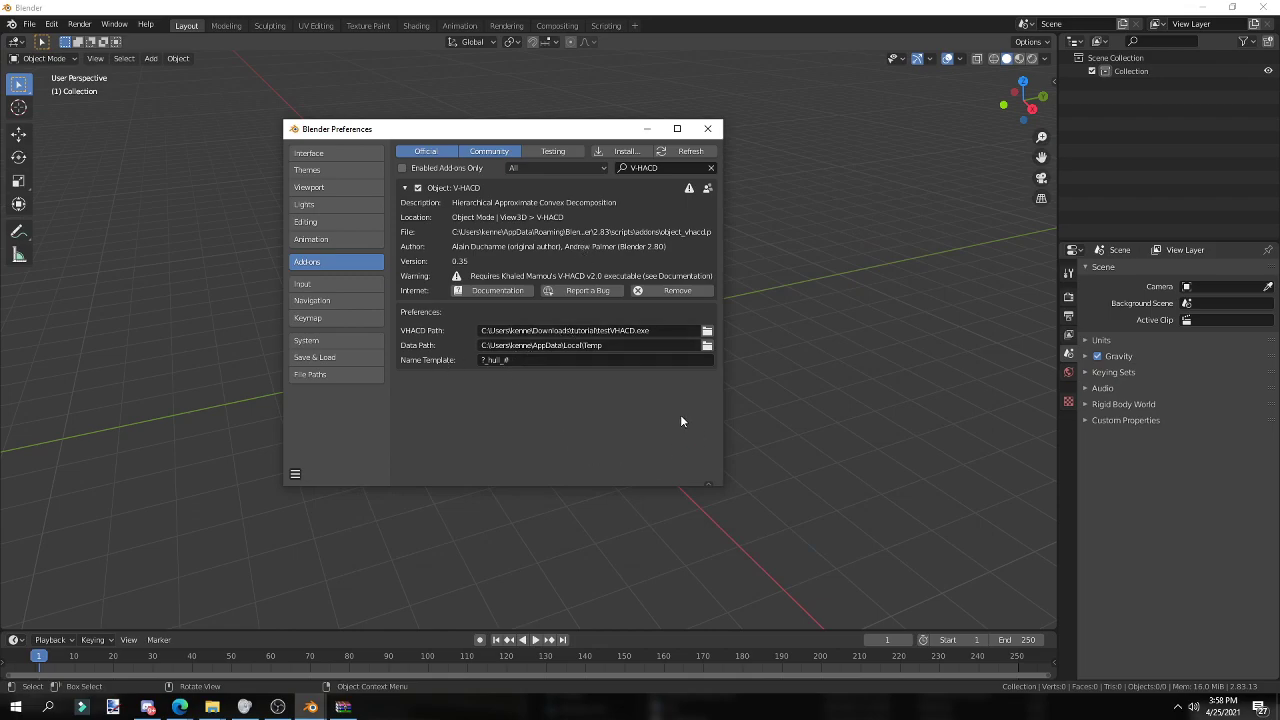
- Save the Blender preferences with the V-HACD settings and close the preferences window
{"action": "left_click", "coordinate": [295, 474]}
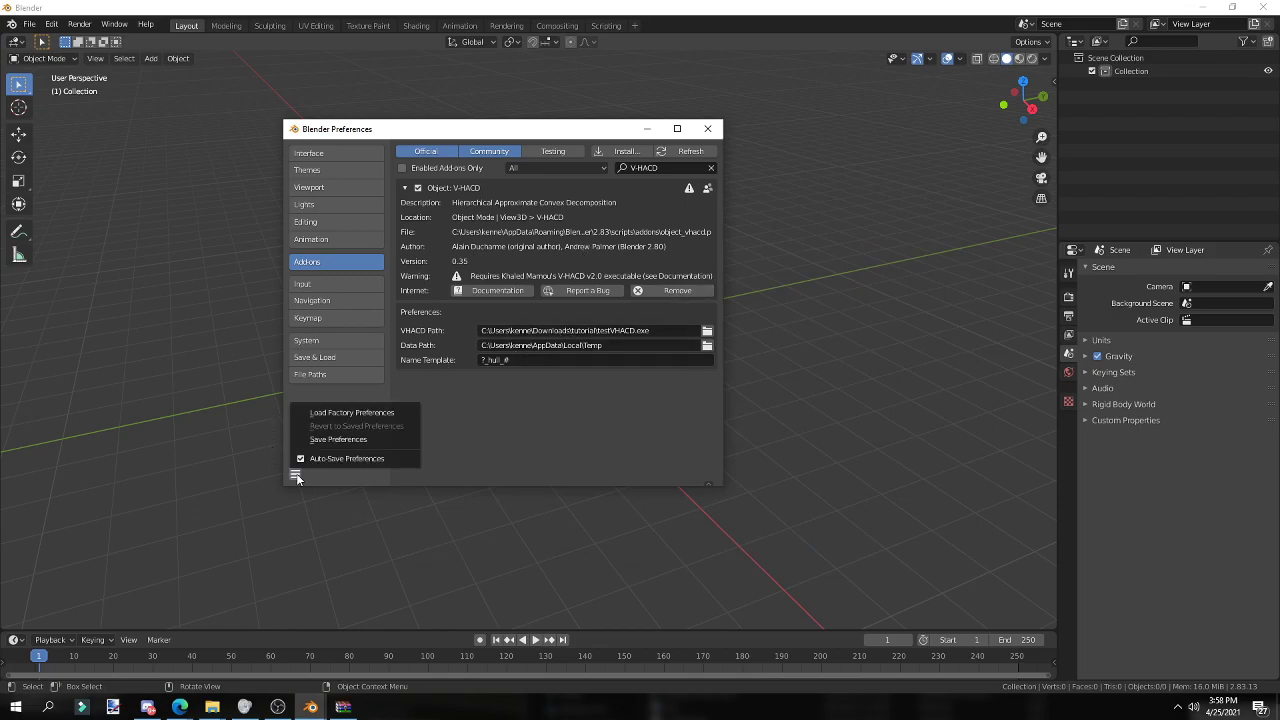
{"action": "left_click", "coordinate": [340, 439]}
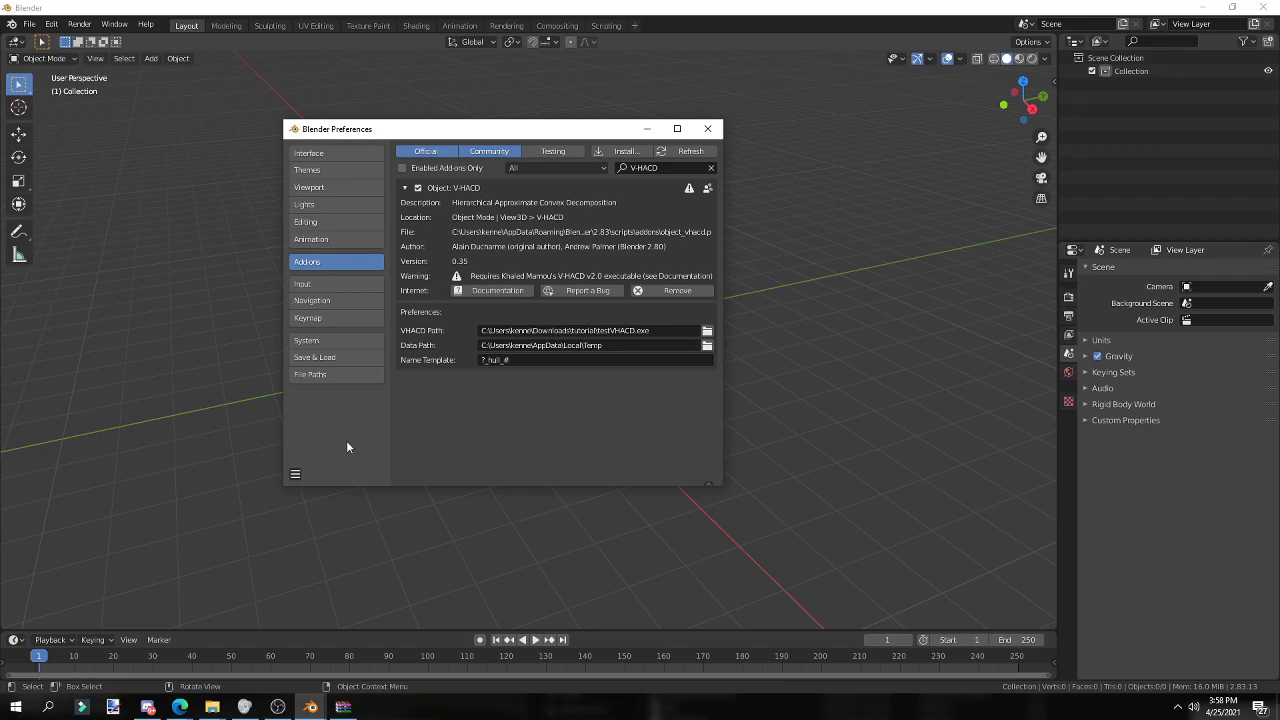
{"action": "left_click", "coordinate": [708, 129]}
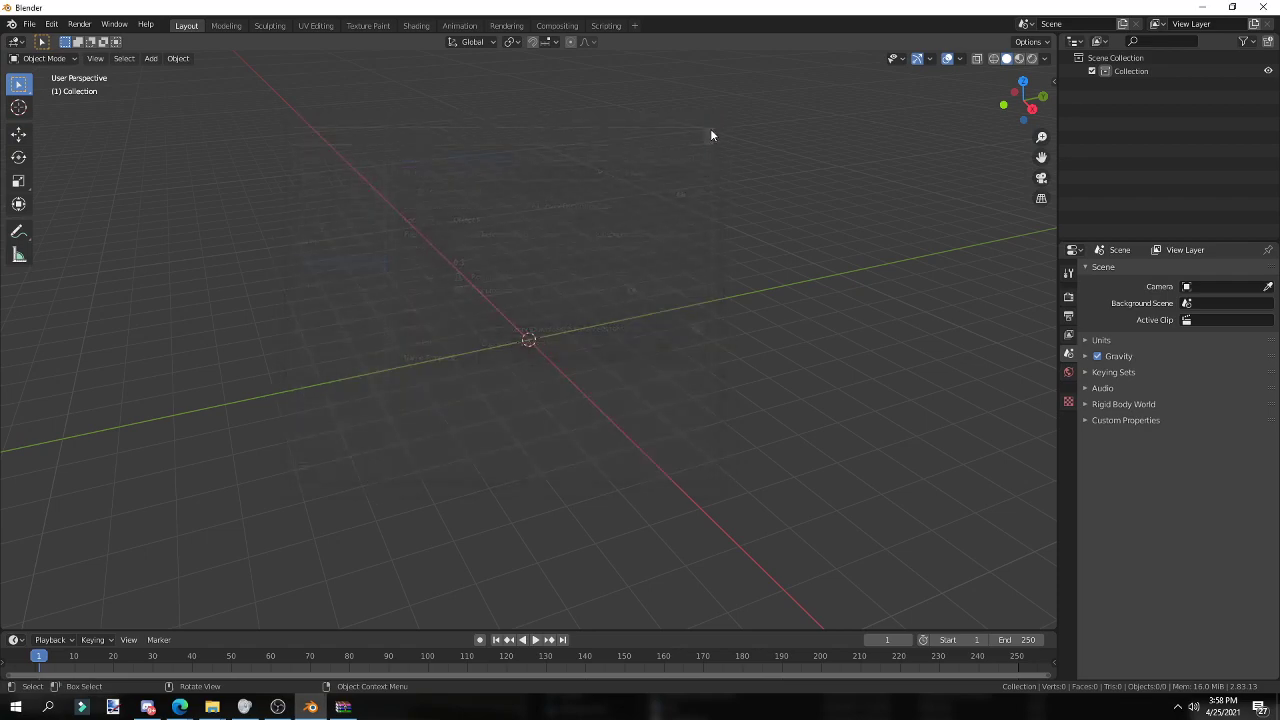
- Import the Lonsword_no_modifiers ship model into the empty scene as a Wavefront OBJ
{"action": "left_click", "coordinate": [29, 24]}
{"action": "mouse_move", "coordinate": [59, 207]}
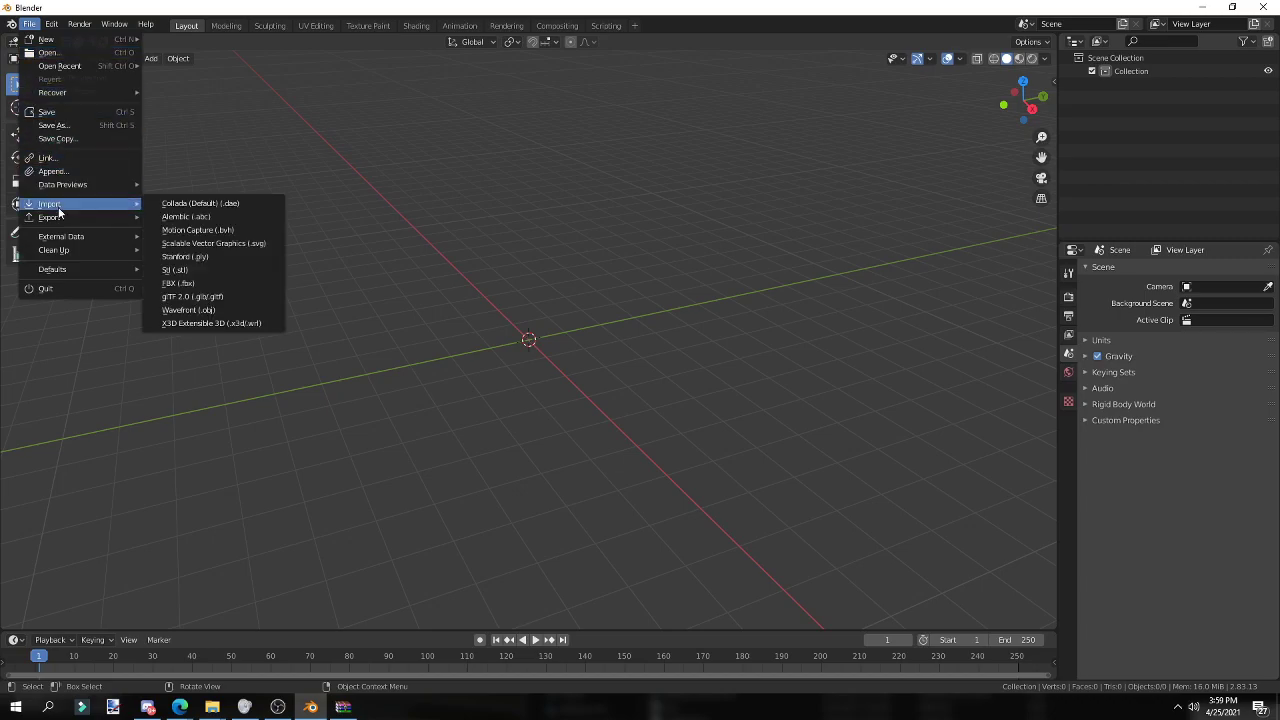
{"action": "left_click", "coordinate": [198, 311]}
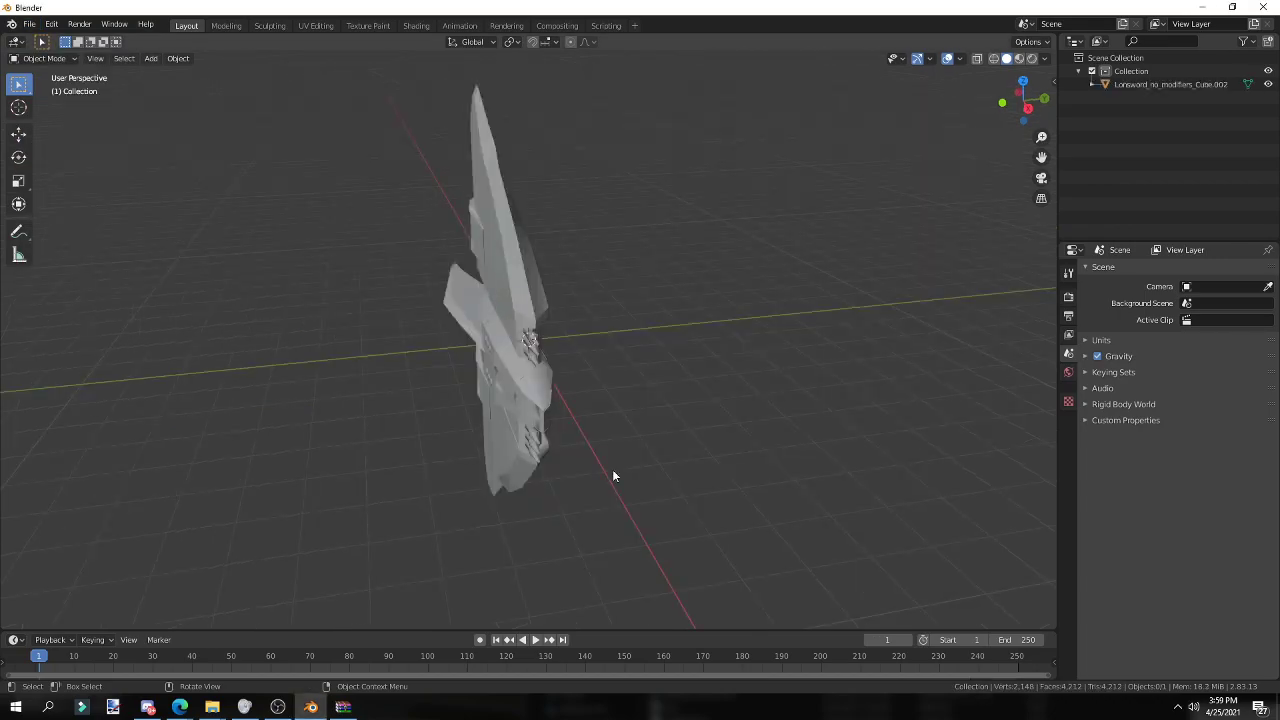
{"action": "middle_click_drag", "start_coordinate": [613, 476], "coordinate": [662, 470]}
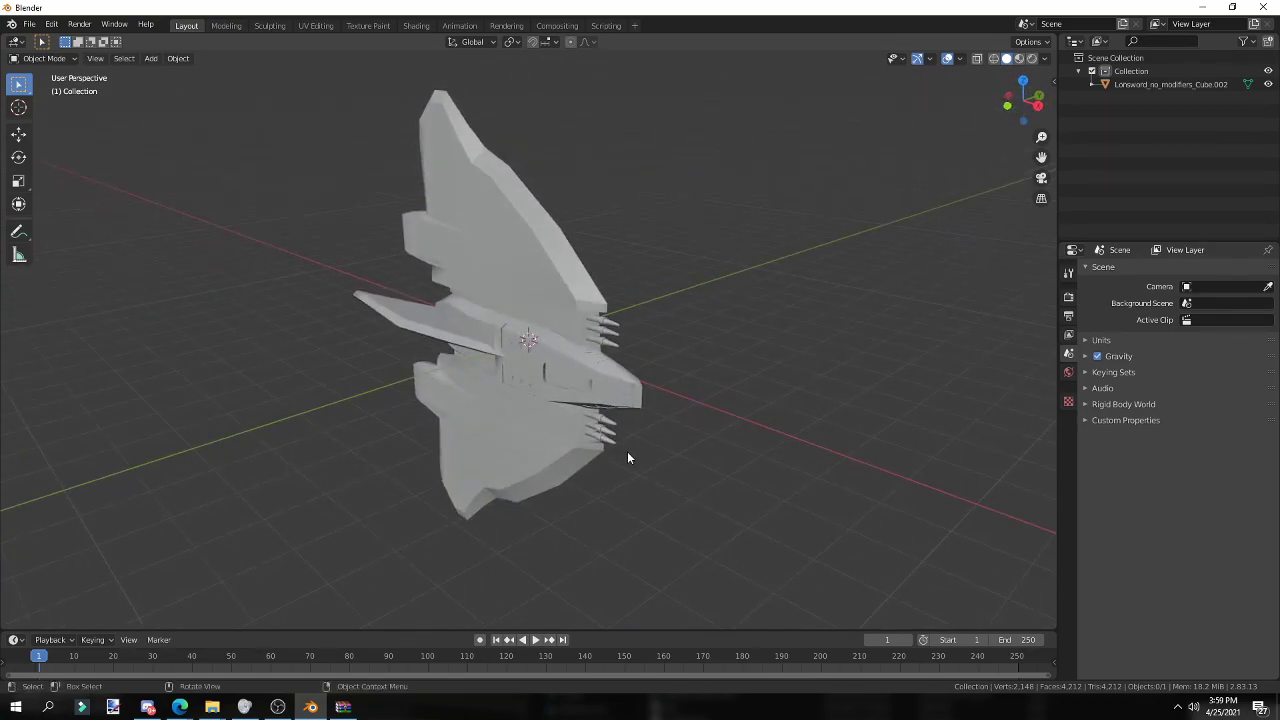
- Lay the imported ship flat by setting its X rotation to 0°
{"action": "left_click", "coordinate": [538, 452]}
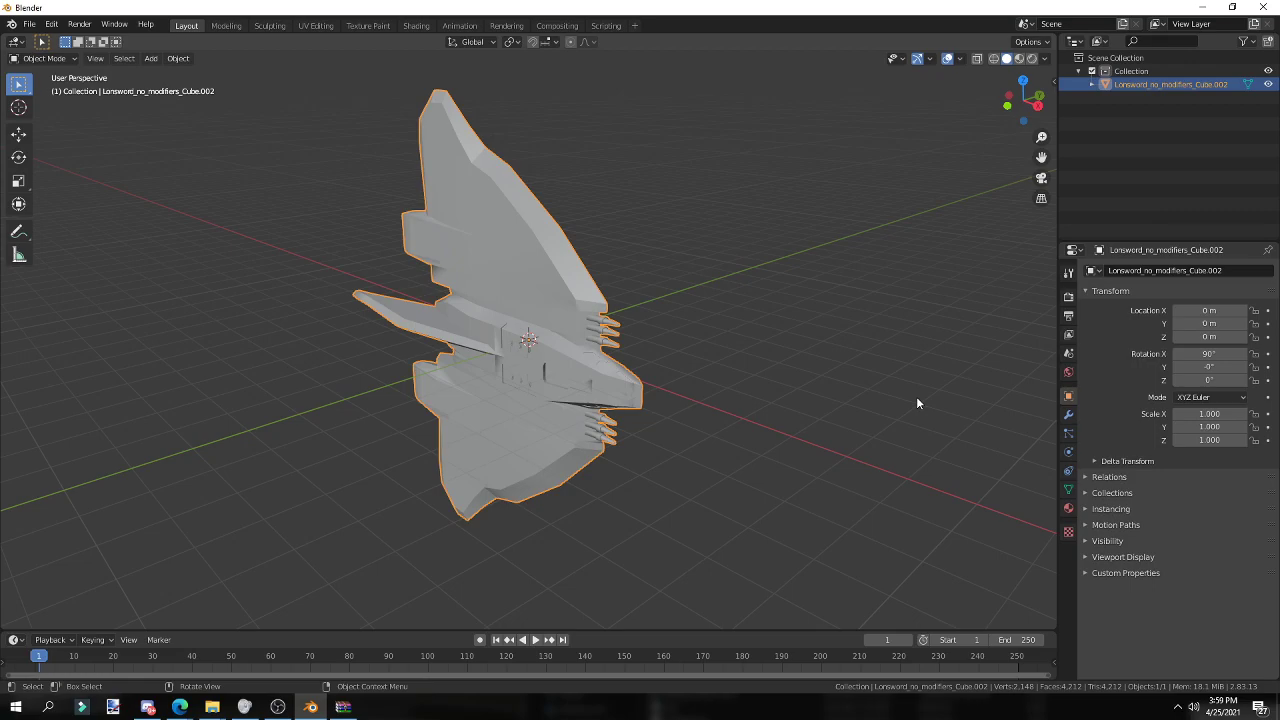
{"action": "middle_click_drag", "start_coordinate": [899, 427], "coordinate": [863, 415]}
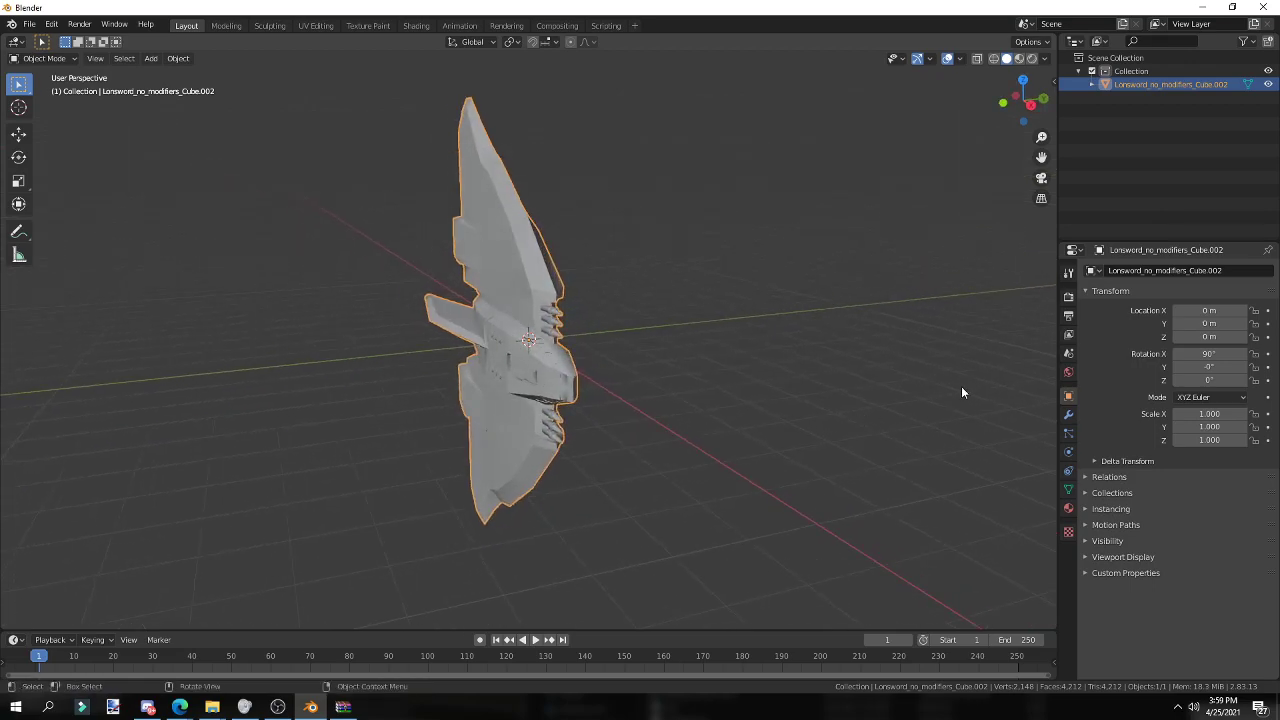
{"action": "double_click", "coordinate": [1210, 353]}
{"action": "type", "text": "0"}
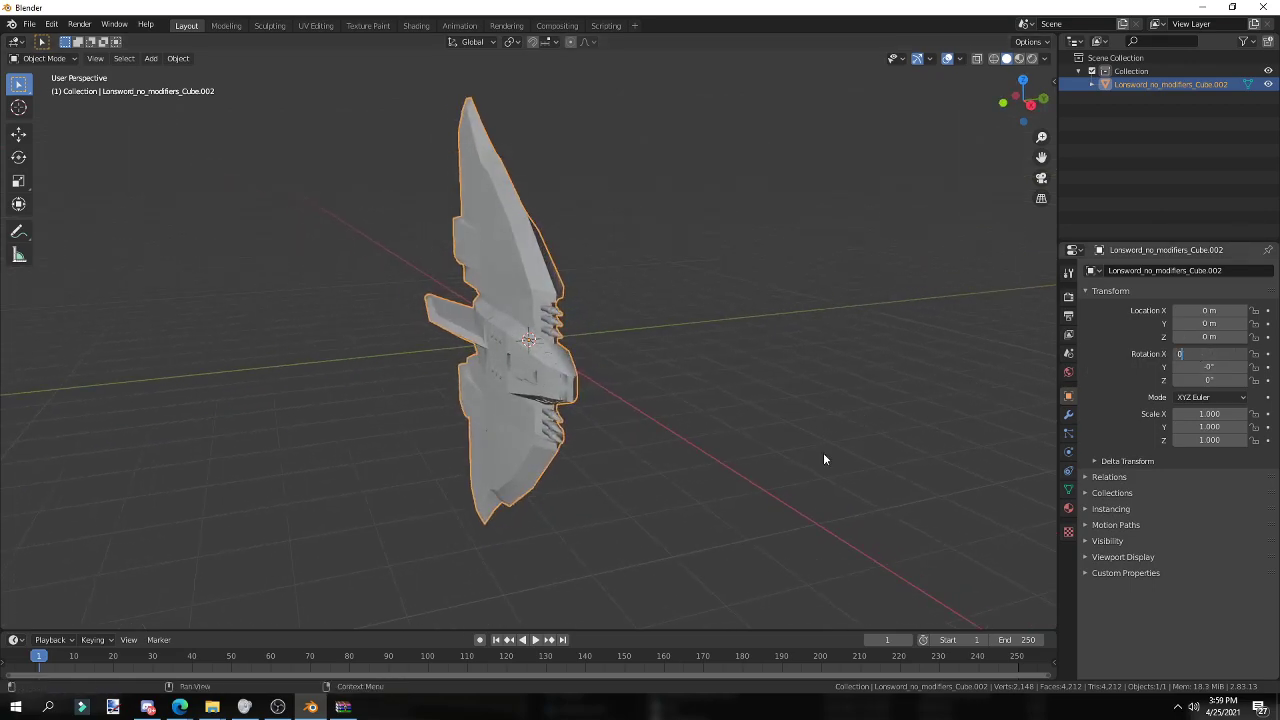
{"action": "key", "text": "Return"}
{"action": "middle_click_drag", "start_coordinate": [812, 461], "coordinate": [617, 440]}
{"action": "left_click", "coordinate": [617, 440]}
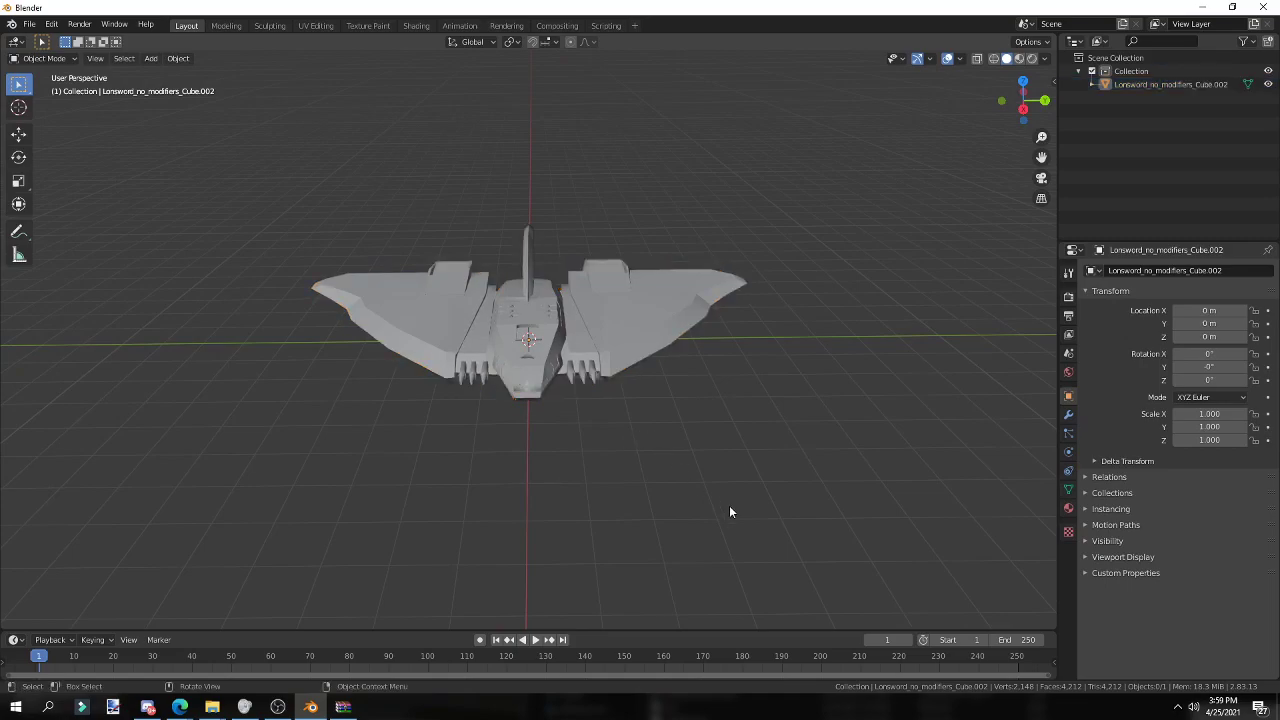
{"action": "middle_click_drag", "start_coordinate": [731, 511], "coordinate": [726, 503]}
- Run Convex Hull (V-HACD) on the ship mesh with the default parameters, and deselect the generated hulls
{"action": "left_click", "coordinate": [560, 354]}
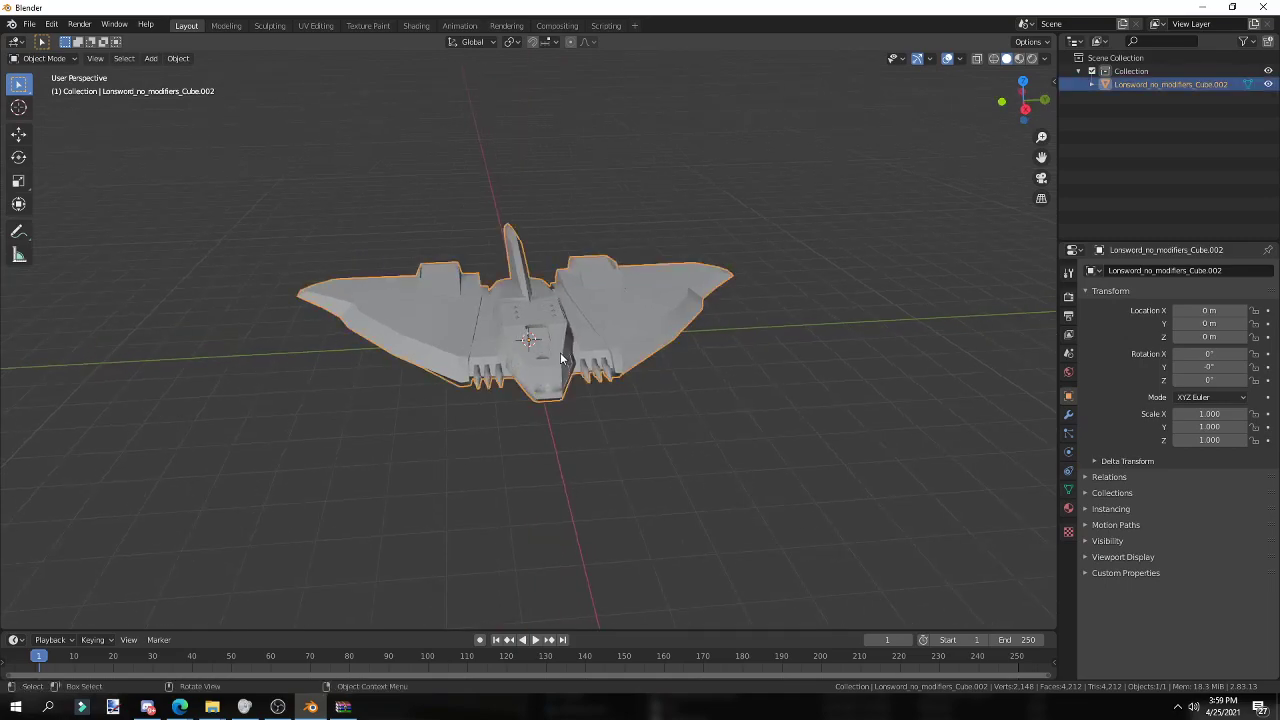
{"action": "key", "text": "F3"}
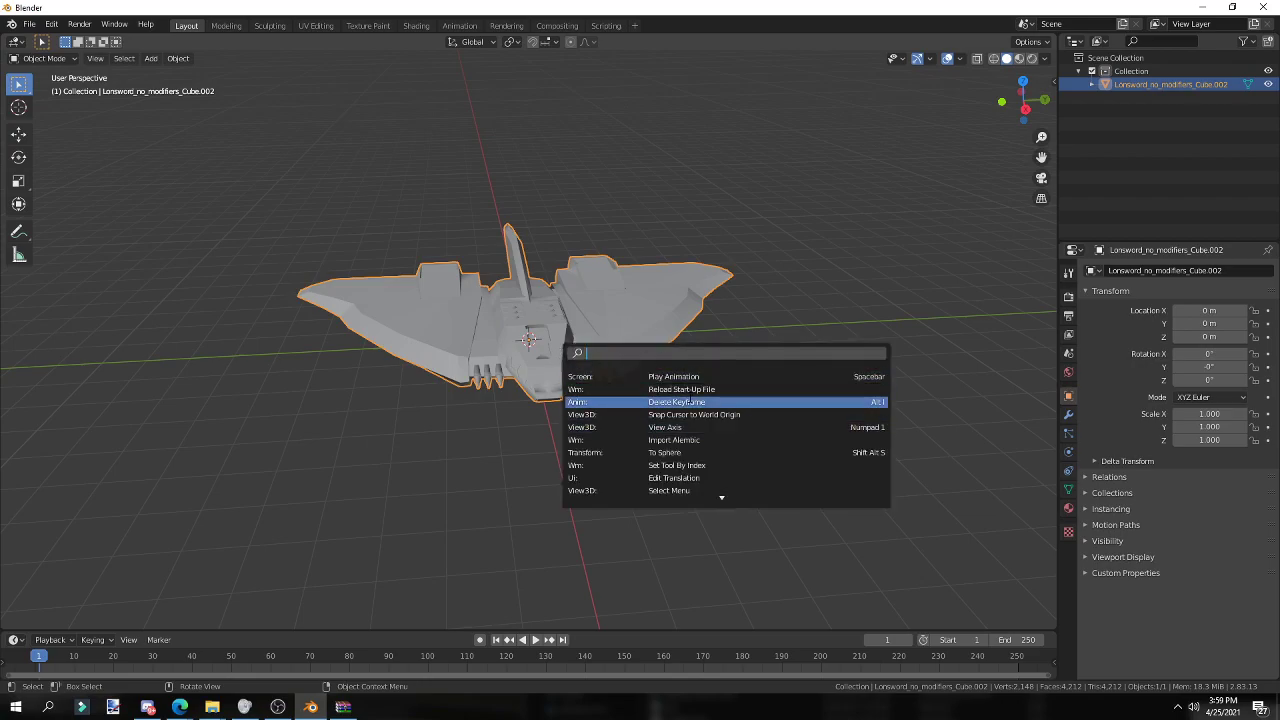
{"action": "type", "text": "CONVEX"}
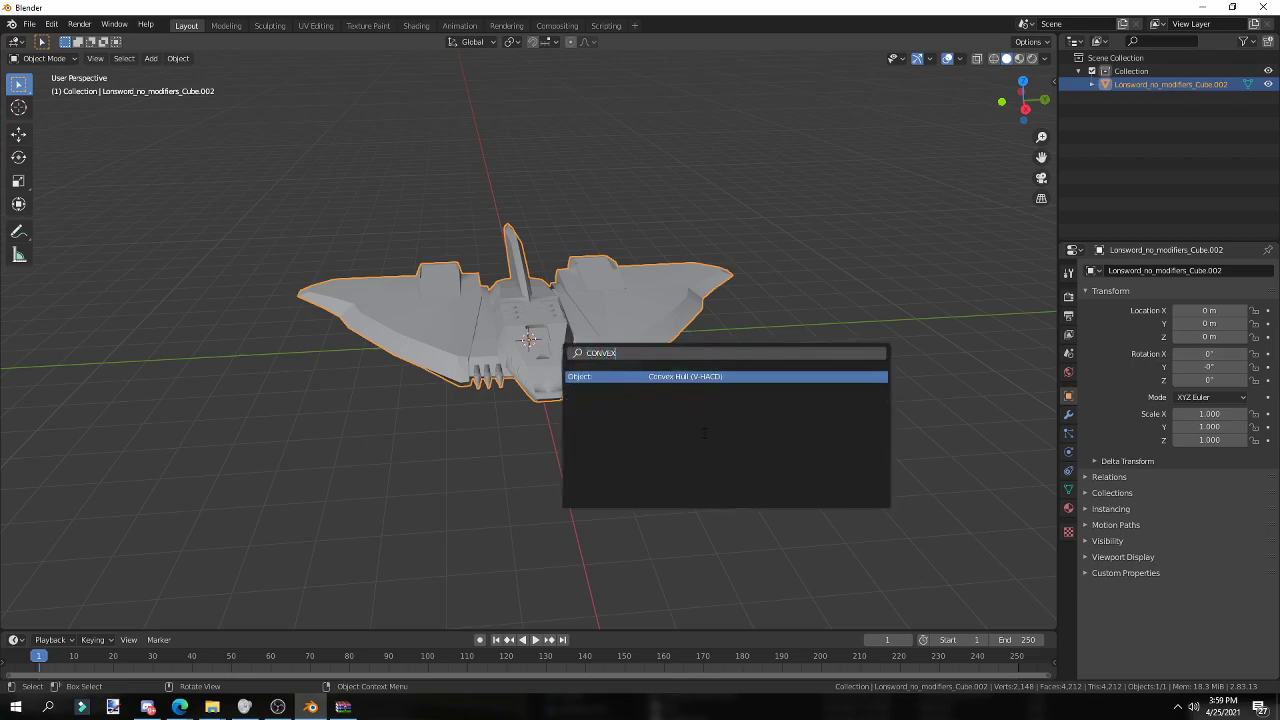
{"action": "key", "text": "Return"}
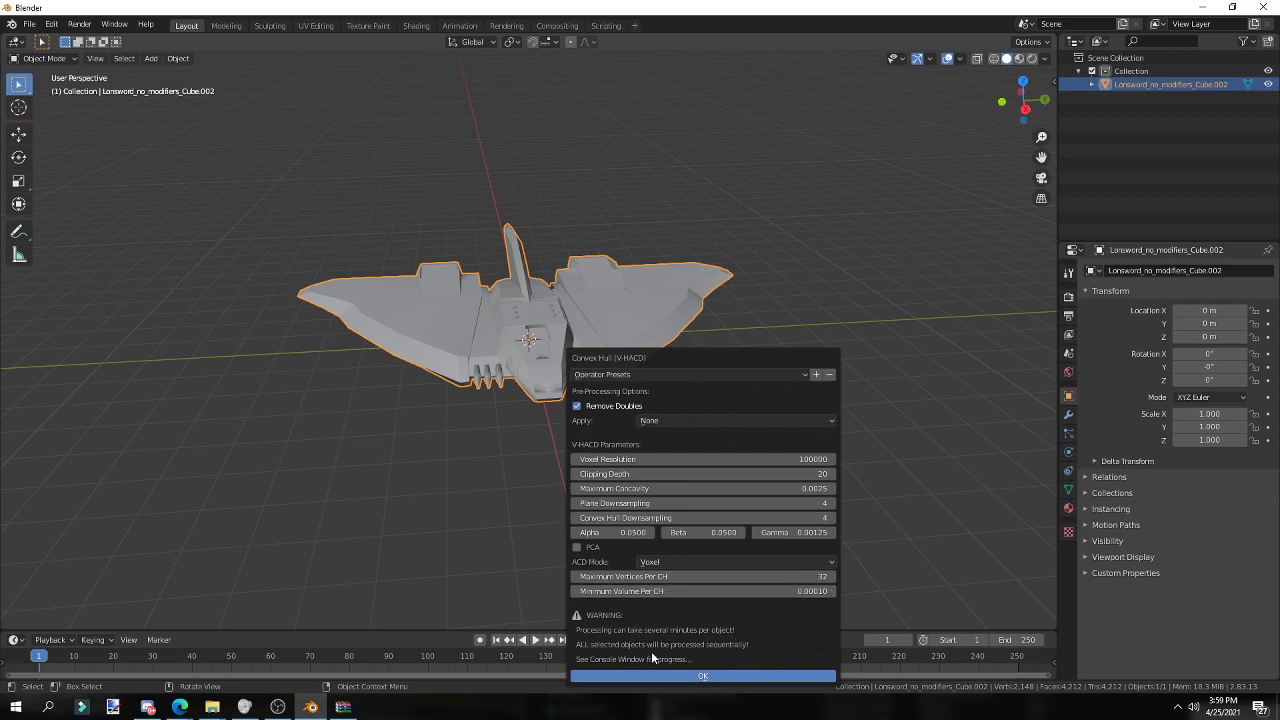
{"action": "left_click", "coordinate": [707, 677]}
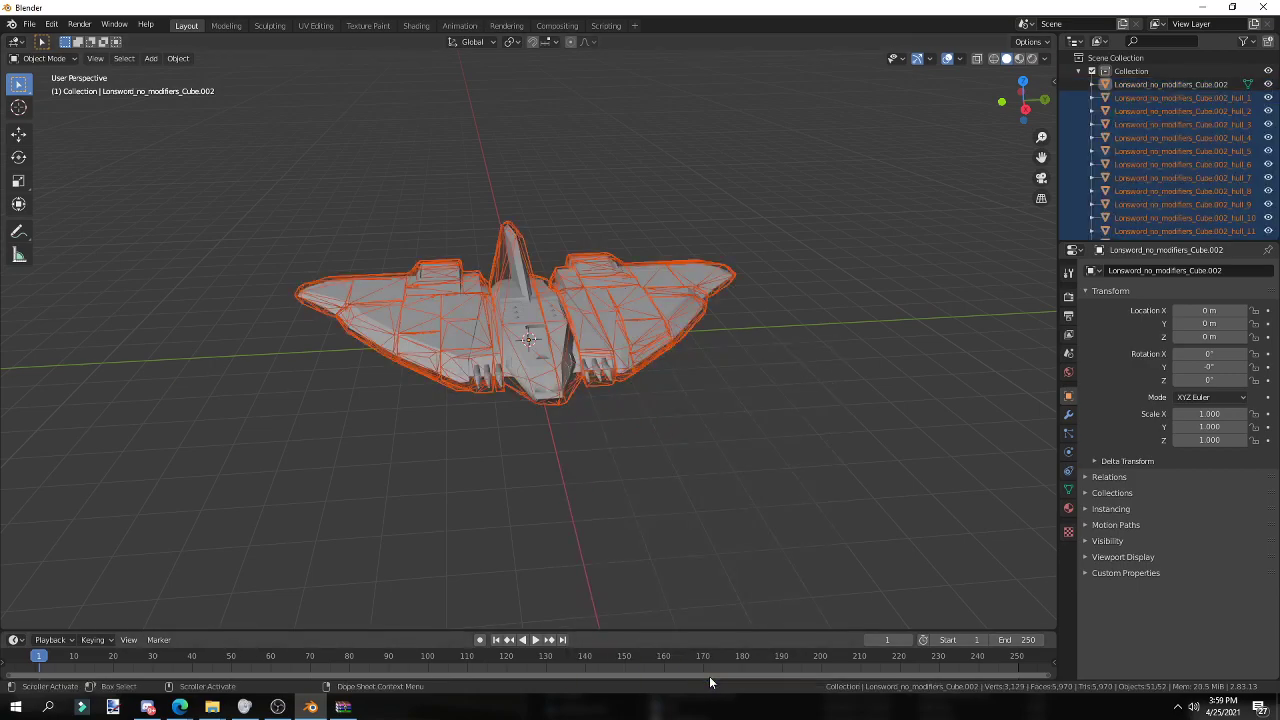
{"action": "middle_click_drag", "start_coordinate": [658, 566], "coordinate": [702, 562]}
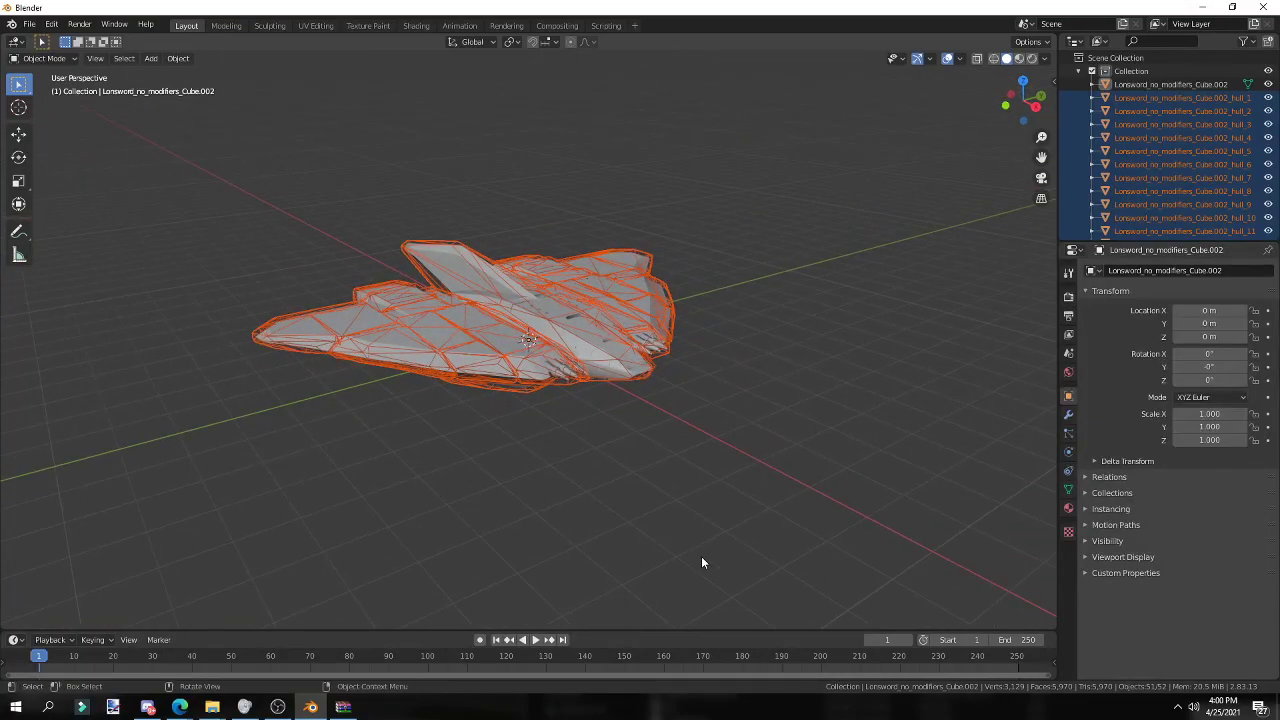
{"action": "left_click", "coordinate": [702, 562]}
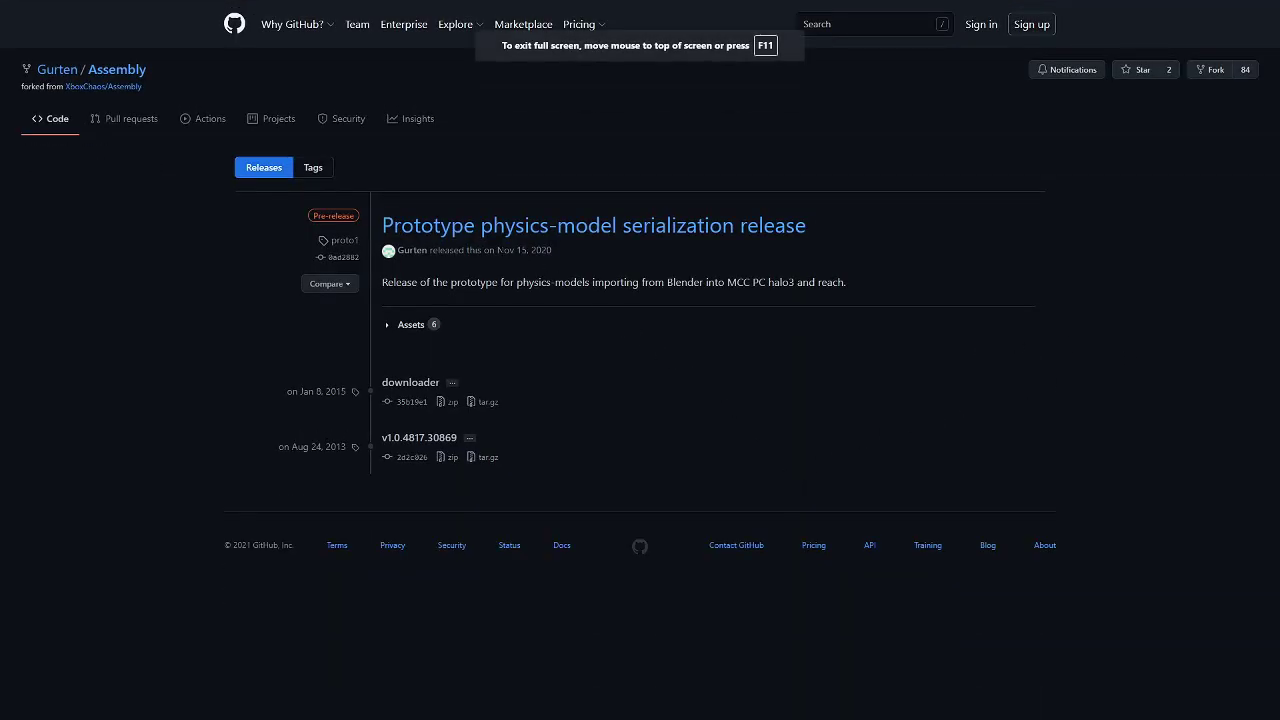
- On the Gurten/Assembly GitHub releases page, expand the prototype physics-model release's assets and examine the two DLLs, jsonPhmoExporter.py and TagCollectionParserPrototype.exe
{"action": "mouse_move", "coordinate": [538, 255]}
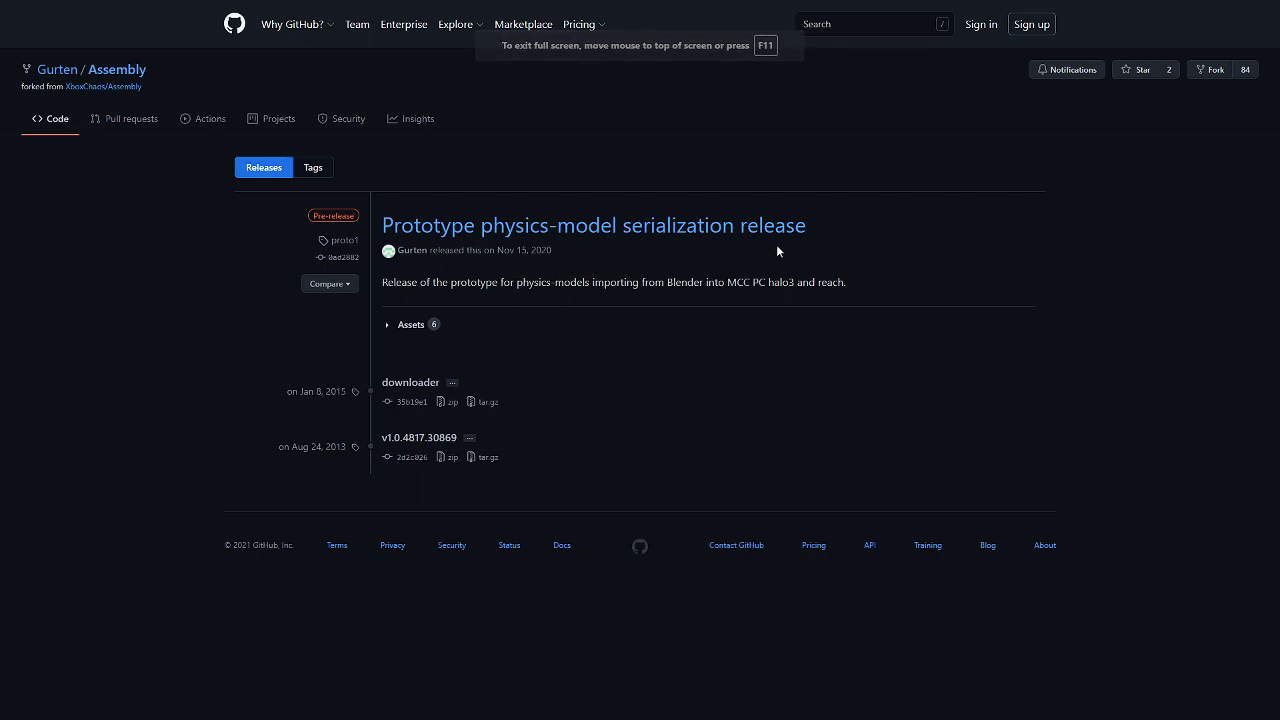
{"action": "left_click", "coordinate": [413, 328]}
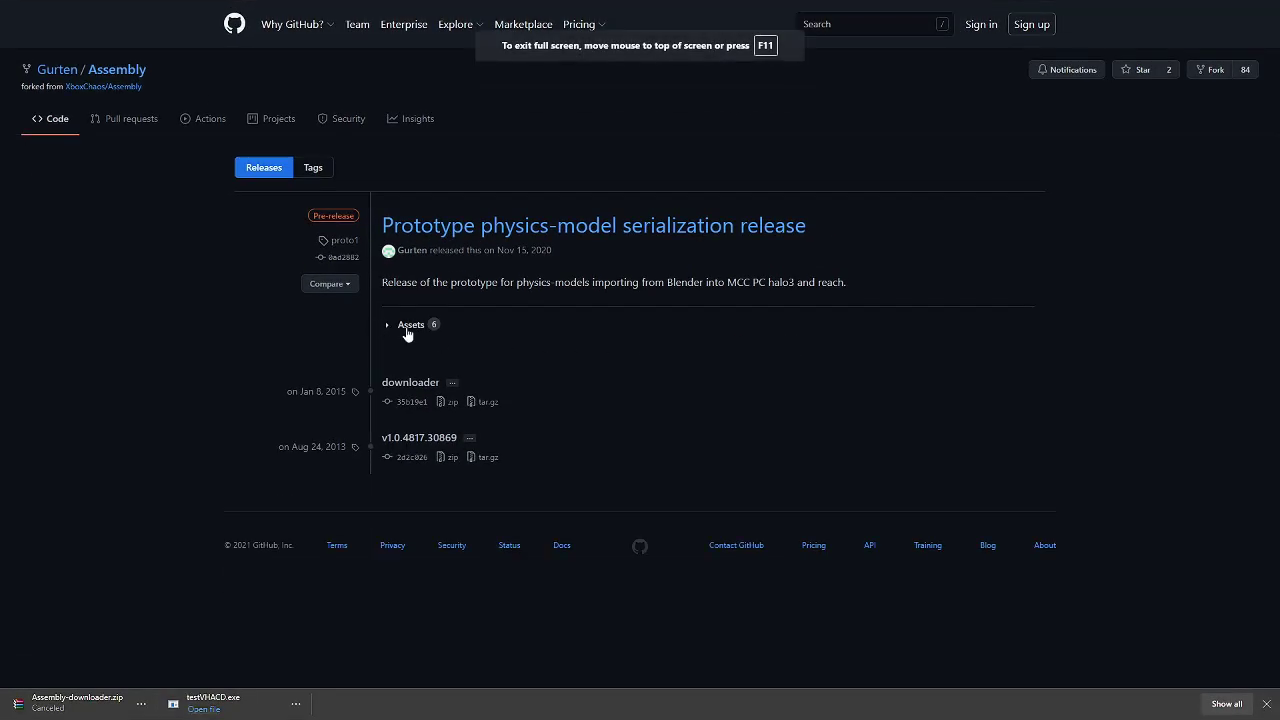
{"action": "left_click", "coordinate": [406, 328]}
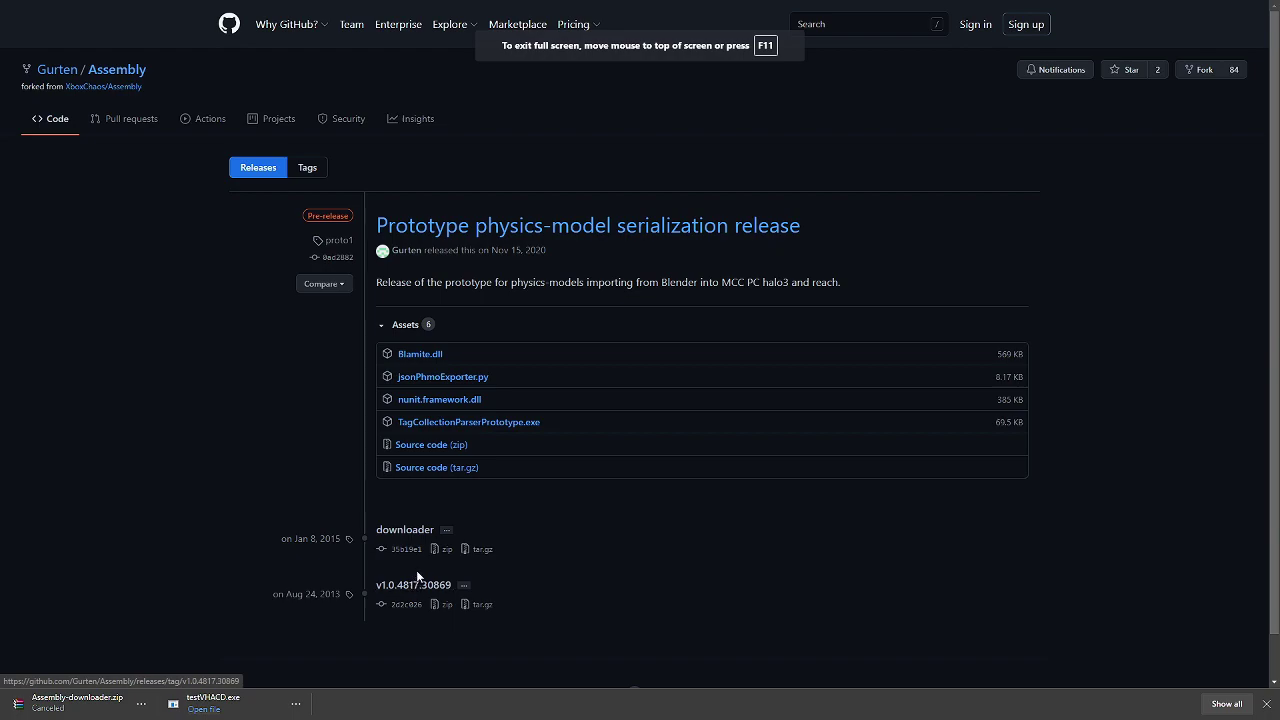
{"action": "left_click_drag", "start_coordinate": [497, 490], "coordinate": [380, 349]}
{"action": "left_click", "coordinate": [613, 432]}
{"action": "left_click_drag", "start_coordinate": [548, 424], "coordinate": [392, 350]}
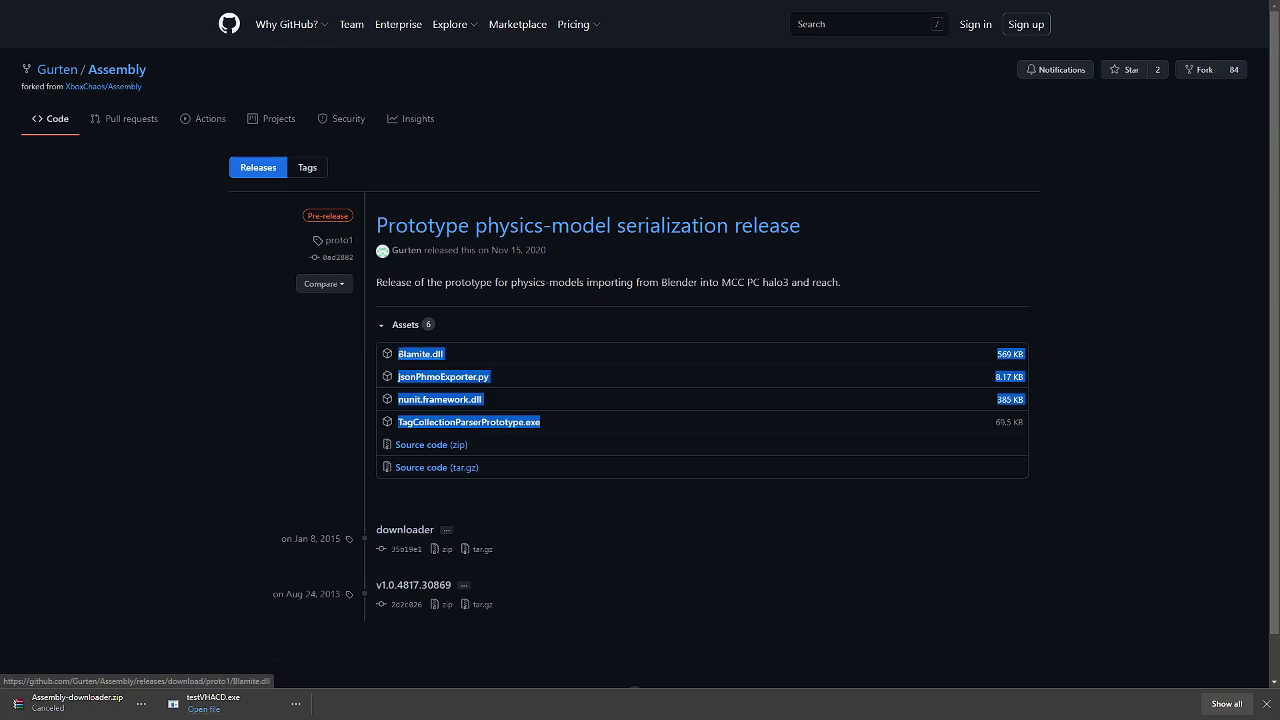
{"action": "left_click", "coordinate": [597, 342]}
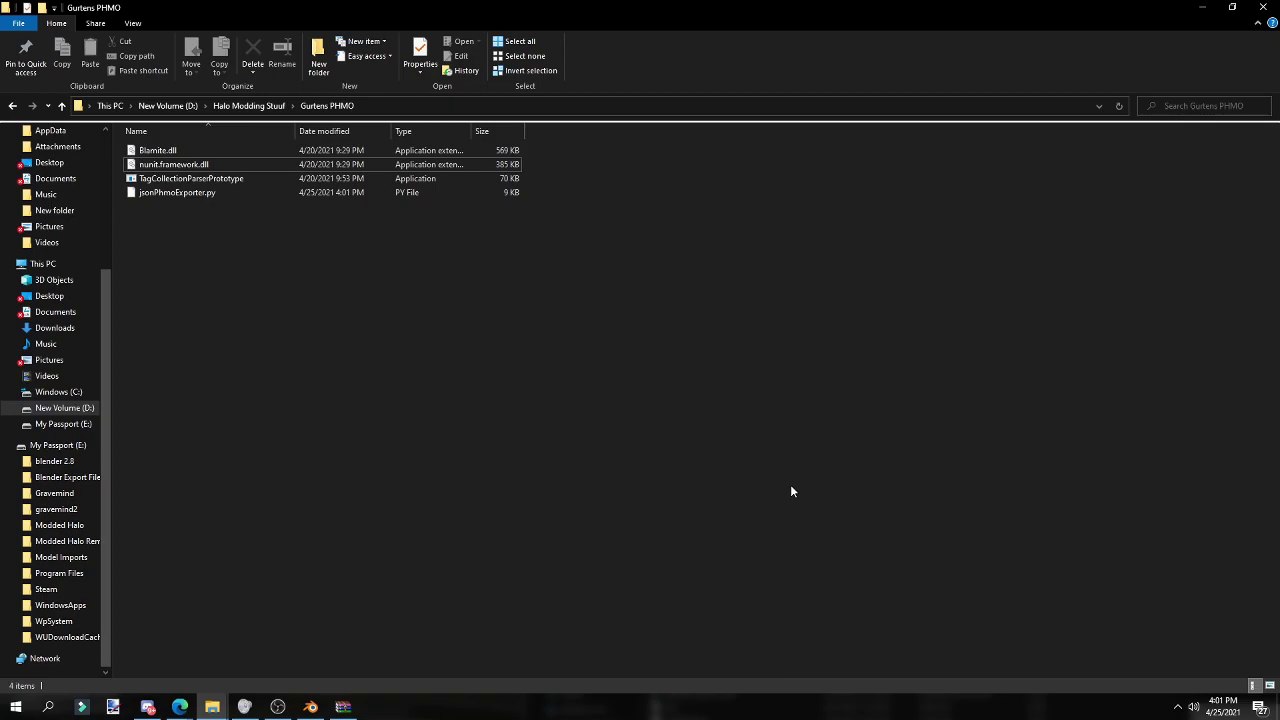
- In File Explorer, copy jsonPhmoExporter.py from the Gurtens PHMO folder to Downloads and delete the original
{"action": "left_click_drag", "start_coordinate": [588, 426], "coordinate": [163, 160]}
{"action": "left_click", "coordinate": [340, 355]}
{"action": "left_click", "coordinate": [202, 193]}
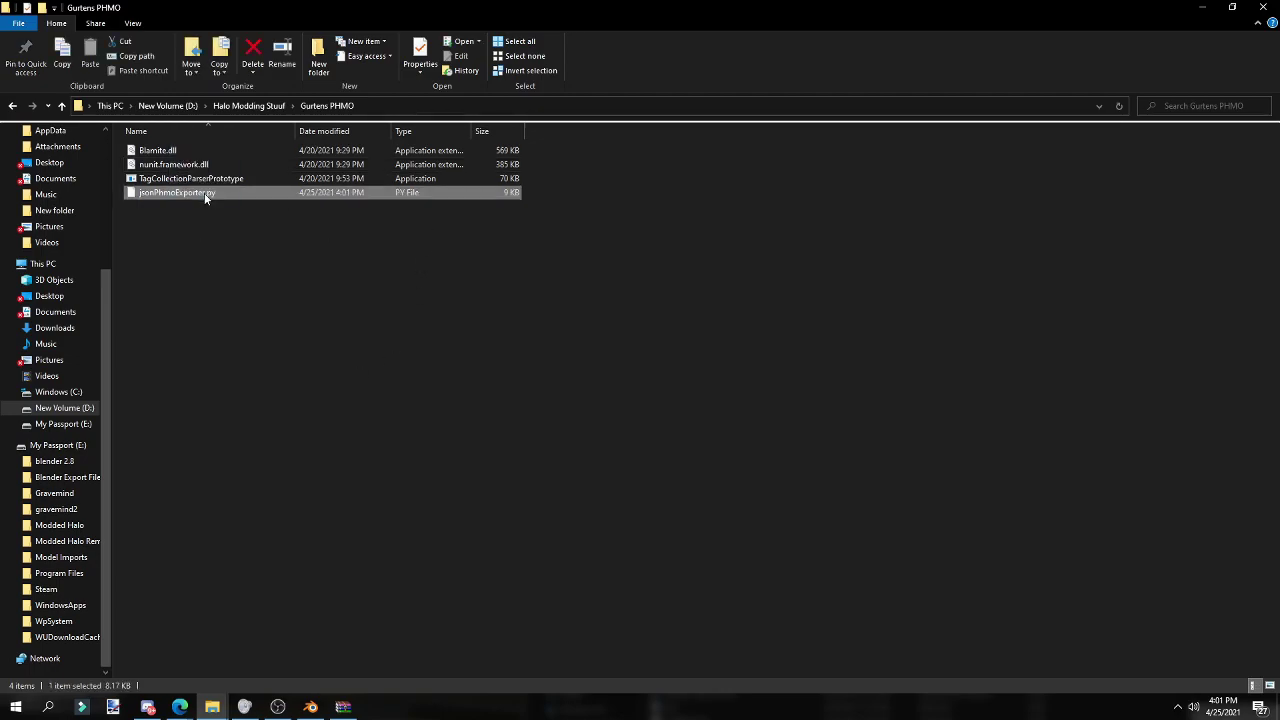
{"action": "left_click_drag", "start_coordinate": [204, 193], "coordinate": [238, 239]}
{"action": "left_click_drag", "start_coordinate": [207, 197], "coordinate": [72, 340]}
{"action": "left_click", "coordinate": [548, 262]}
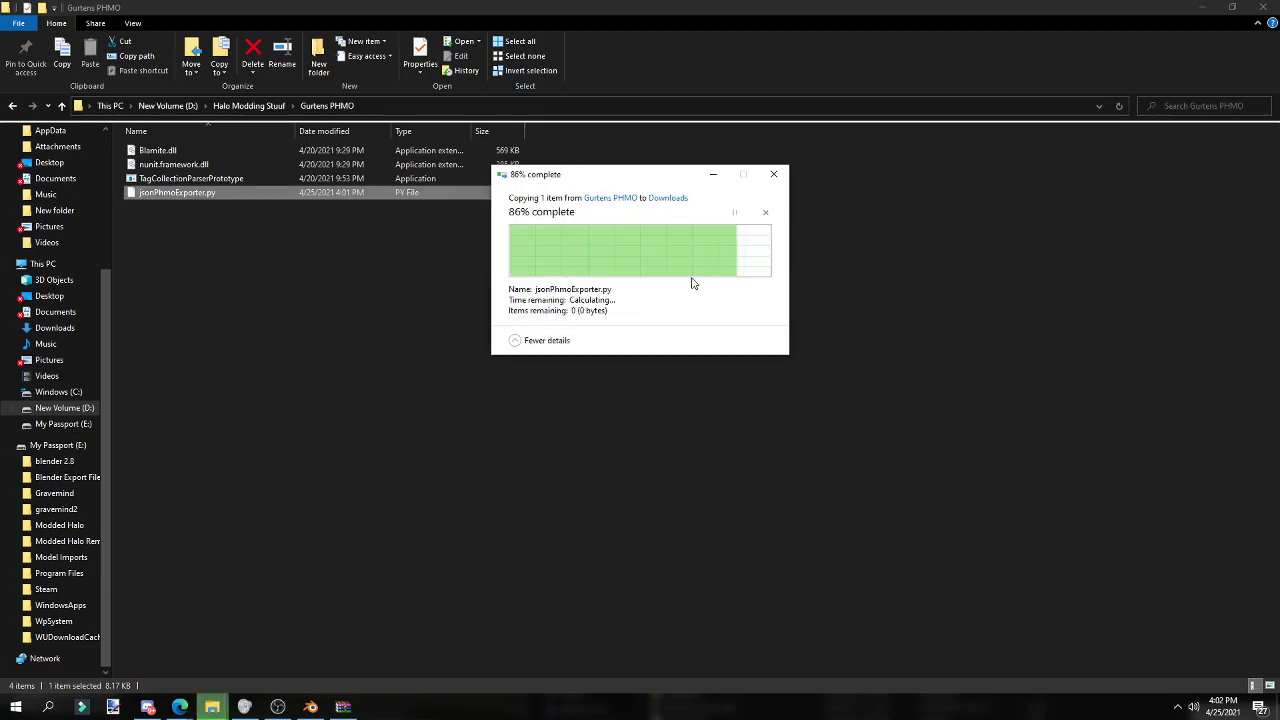
{"action": "key", "text": "Delete"}
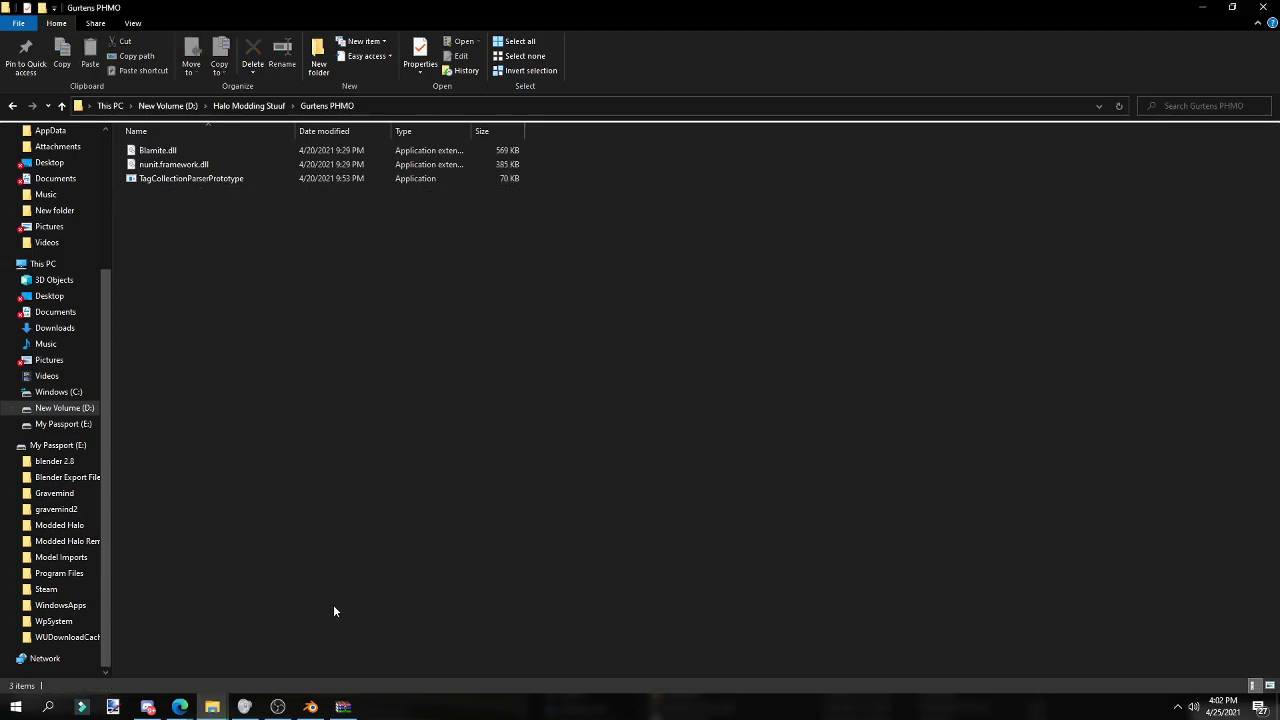
- Switch back to Blender and install jsonPhmoExporter.py from the Downloads folder as an add-on
{"action": "left_click", "coordinate": [311, 707]}
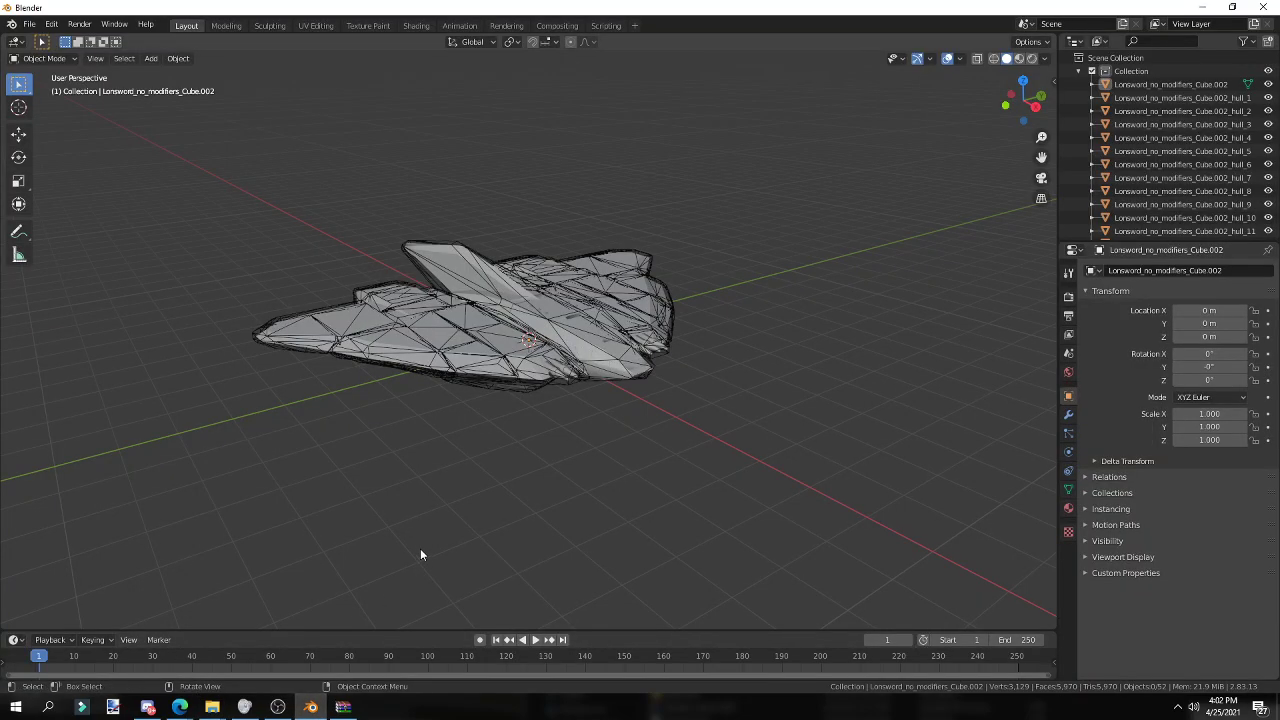
{"action": "left_click", "coordinate": [29, 24]}
{"action": "mouse_move", "coordinate": [51, 28]}
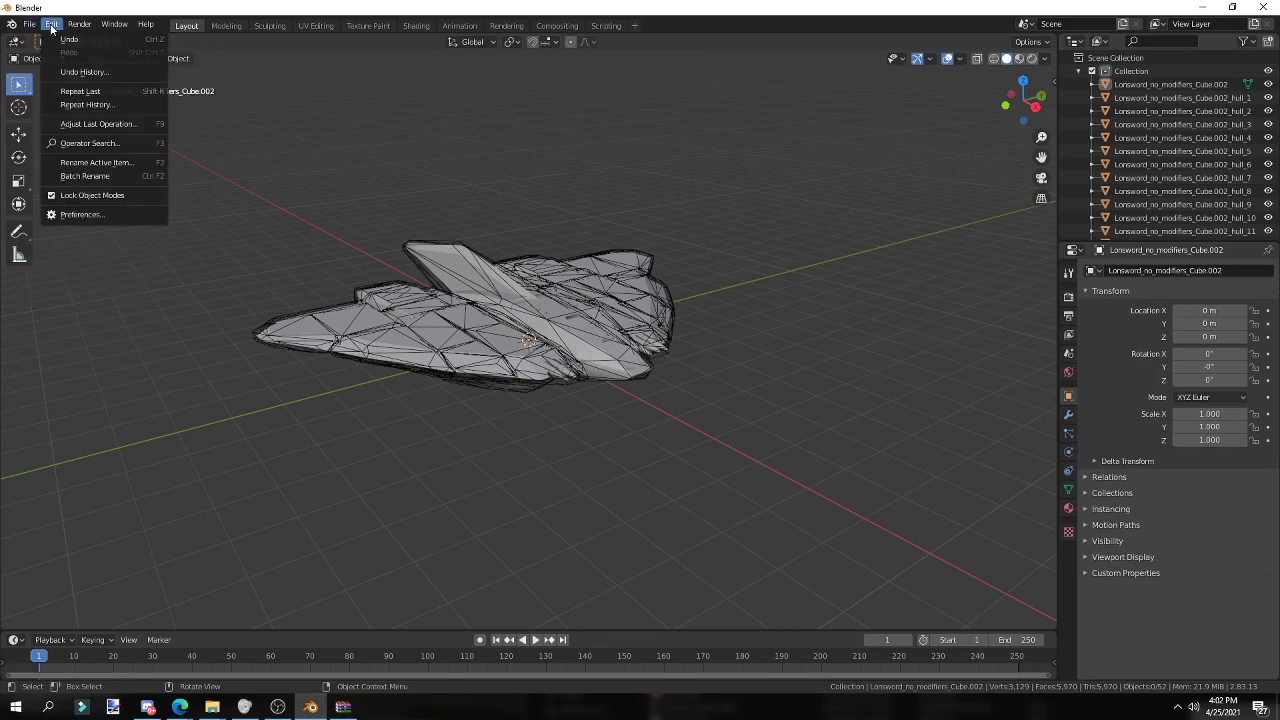
{"action": "left_click", "coordinate": [82, 214]}
{"action": "left_click_drag", "start_coordinate": [347, 53], "coordinate": [606, 108]}
{"action": "left_click", "coordinate": [693, 147]}
{"action": "left_click", "coordinate": [607, 128]}
{"action": "scroll", "coordinate": [549, 440], "scroll_direction": "down", "scroll_amount": 10}
{"action": "scroll", "coordinate": [631, 483], "scroll_direction": "down", "scroll_amount": 5}
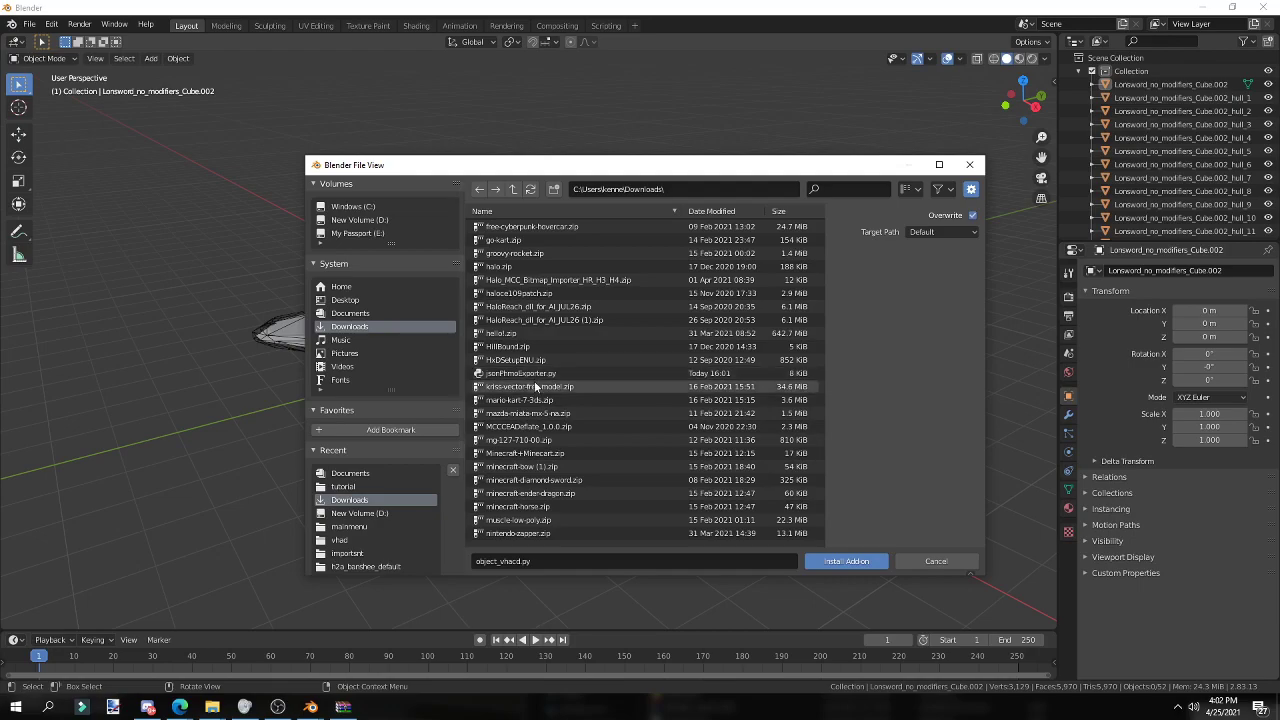
{"action": "double_click", "coordinate": [531, 378]}
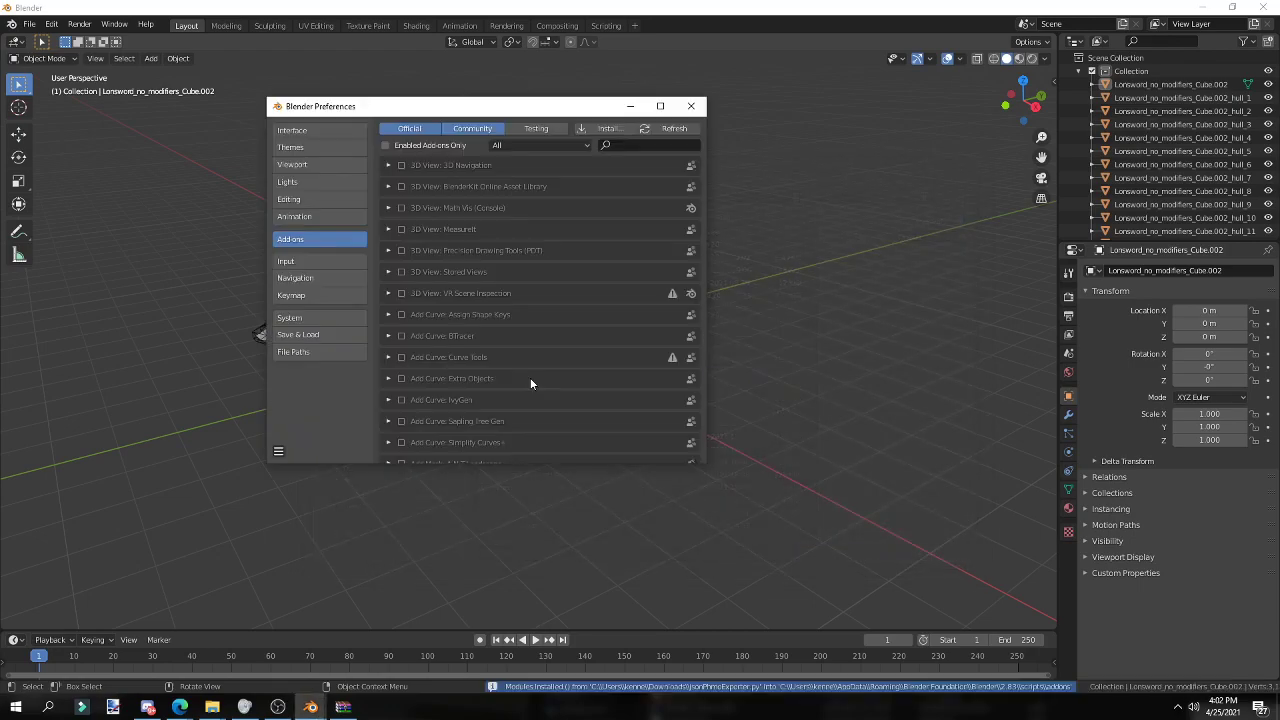
- Filter the add-on list by "halo online" and expand the details of the Halo Online Tag Tool phmotest json exporter
{"action": "left_click", "coordinate": [638, 150]}
{"action": "type", "text": "halo on"}
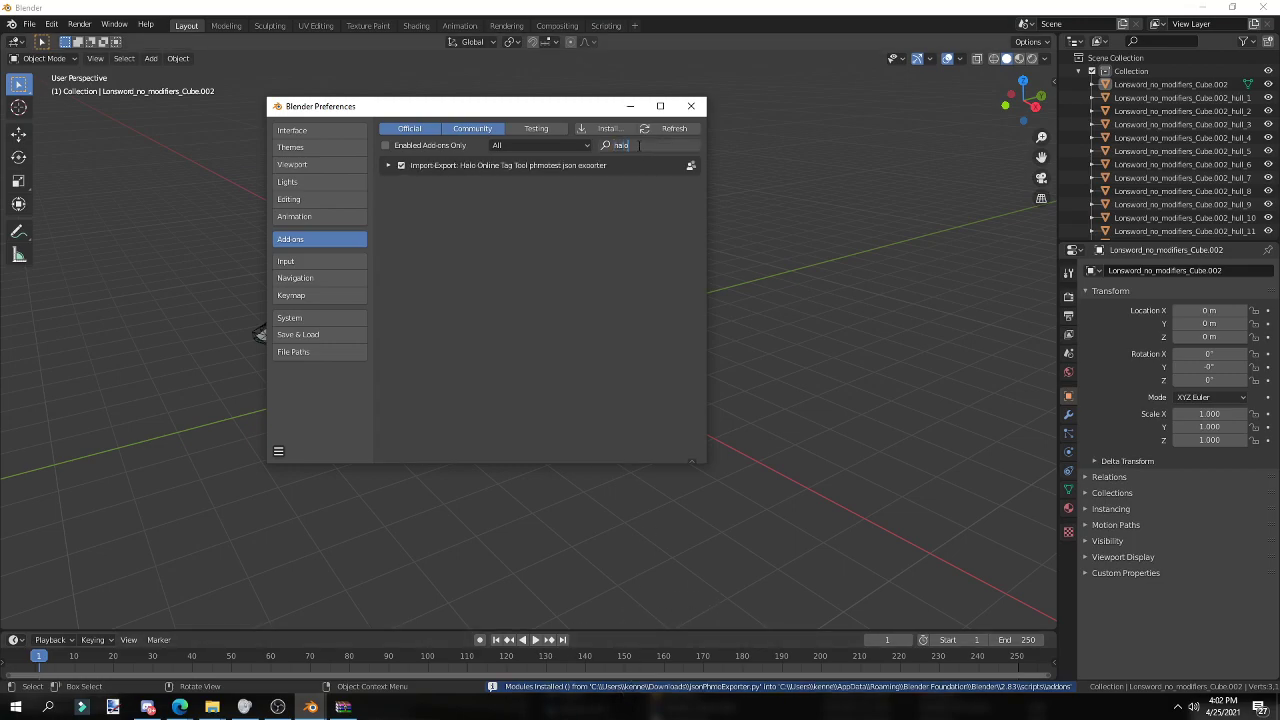
{"action": "type", "text": "line"}
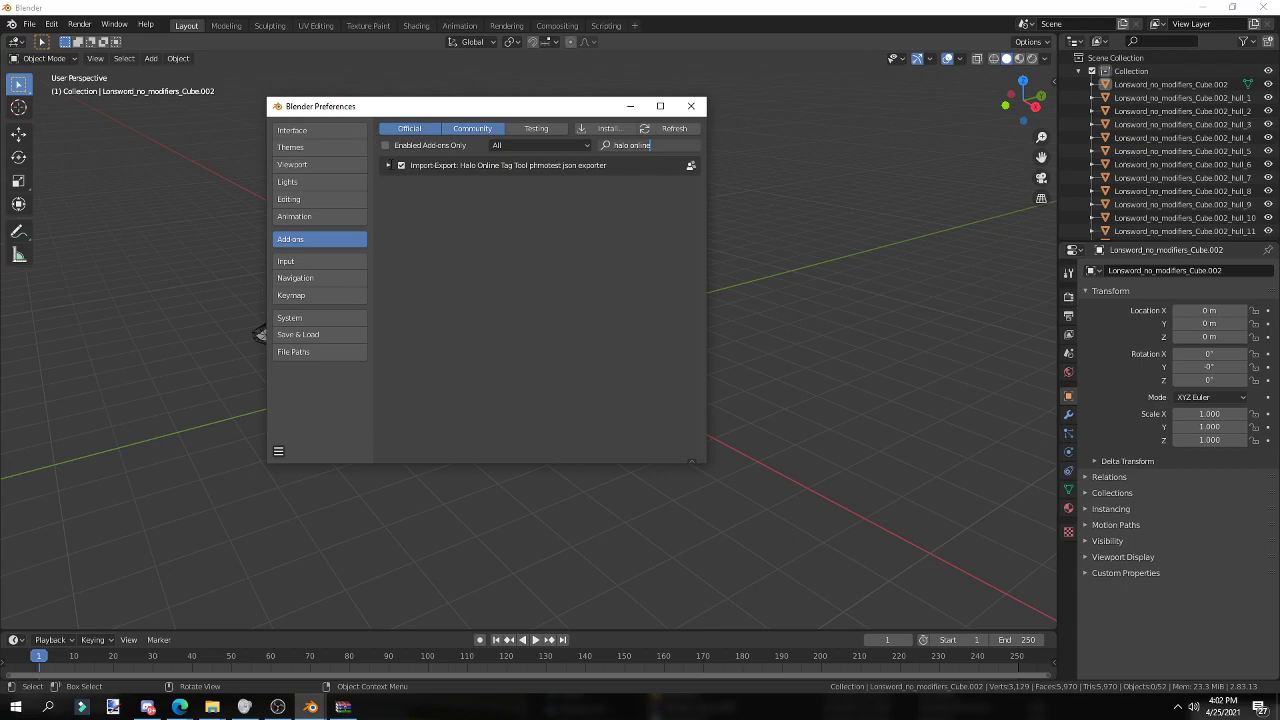
{"action": "left_click", "coordinate": [390, 166]}
{"action": "left_click", "coordinate": [389, 166]}
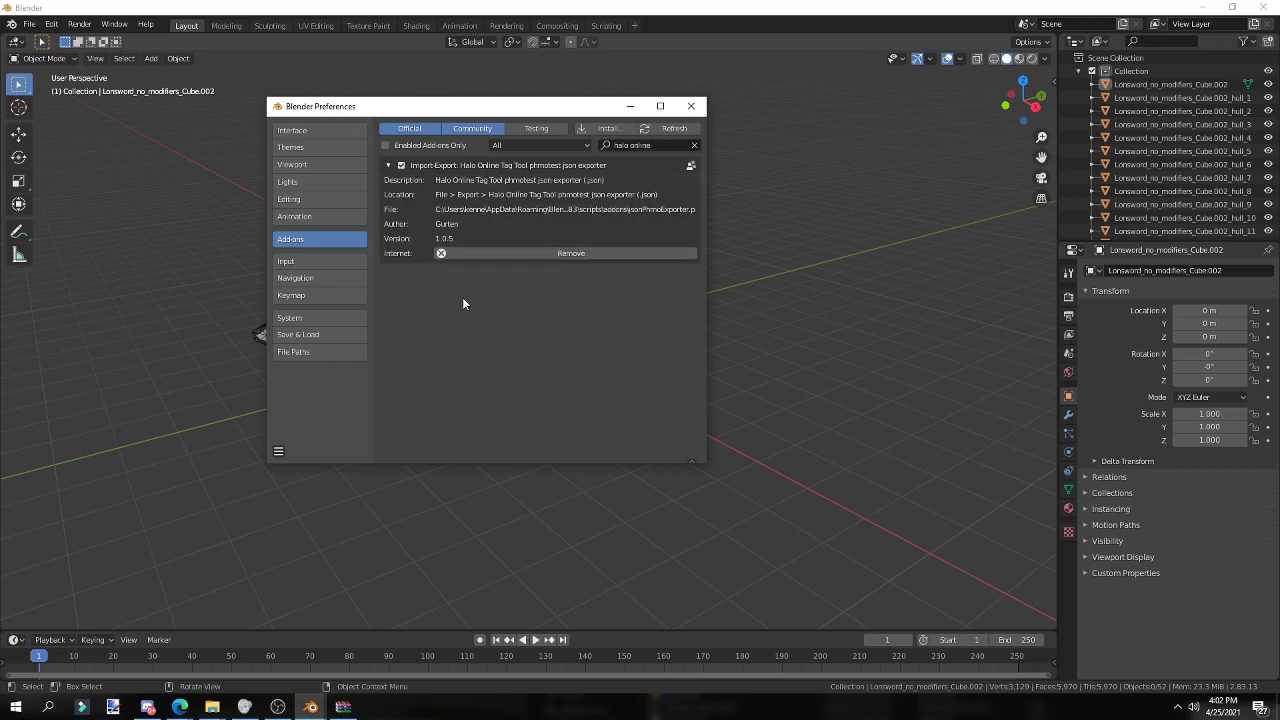
- Collapse the exporter add-on's details and save the Blender preferences
{"action": "left_click", "coordinate": [389, 166]}
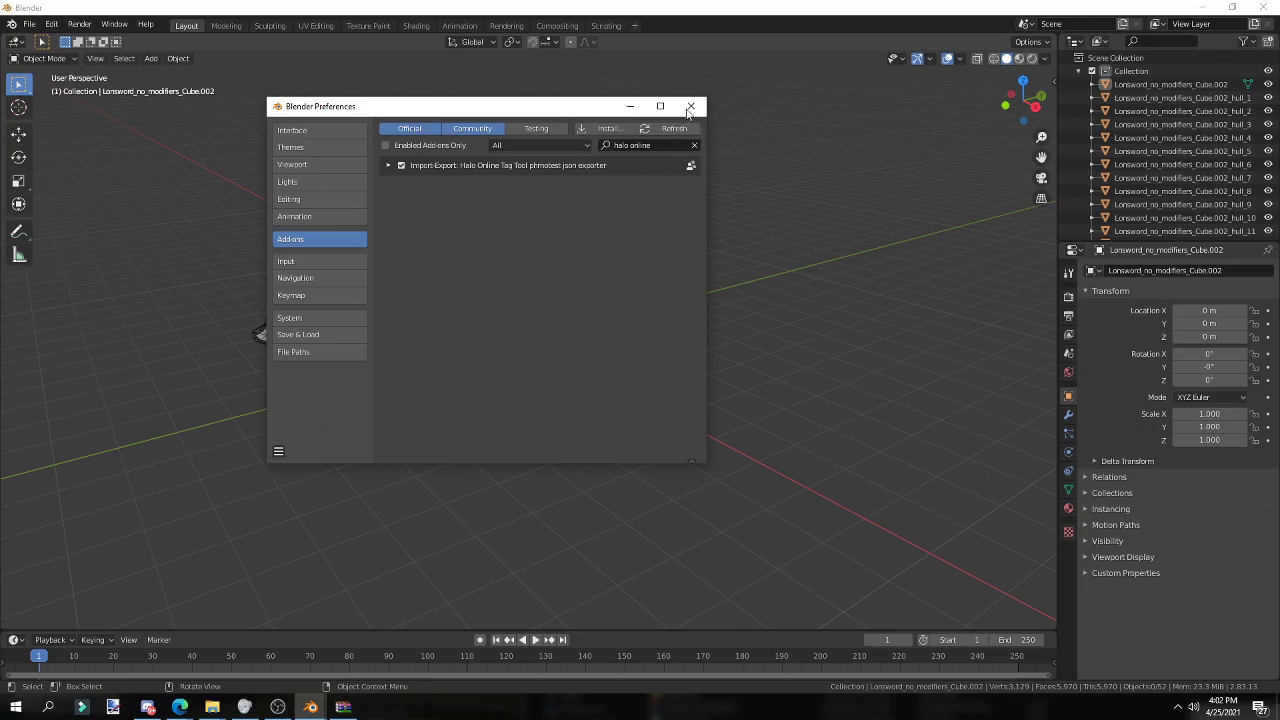
{"action": "left_click", "coordinate": [280, 451]}
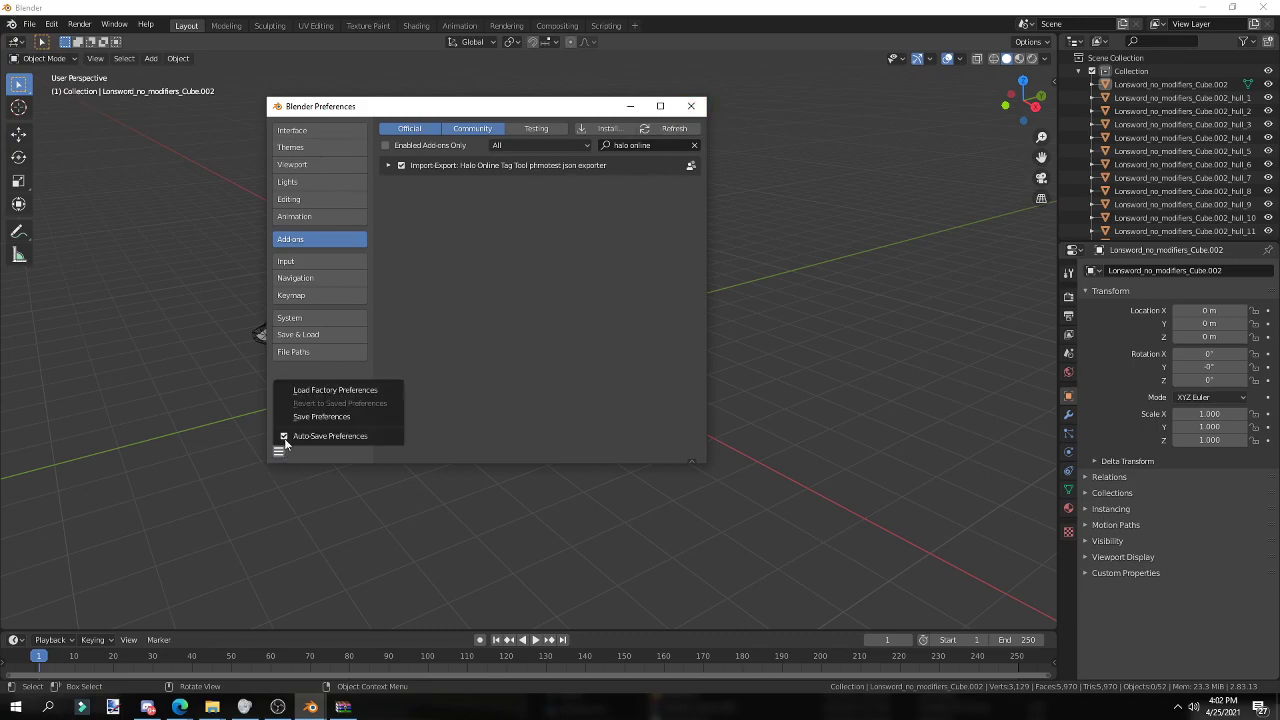
{"action": "left_click", "coordinate": [302, 416]}
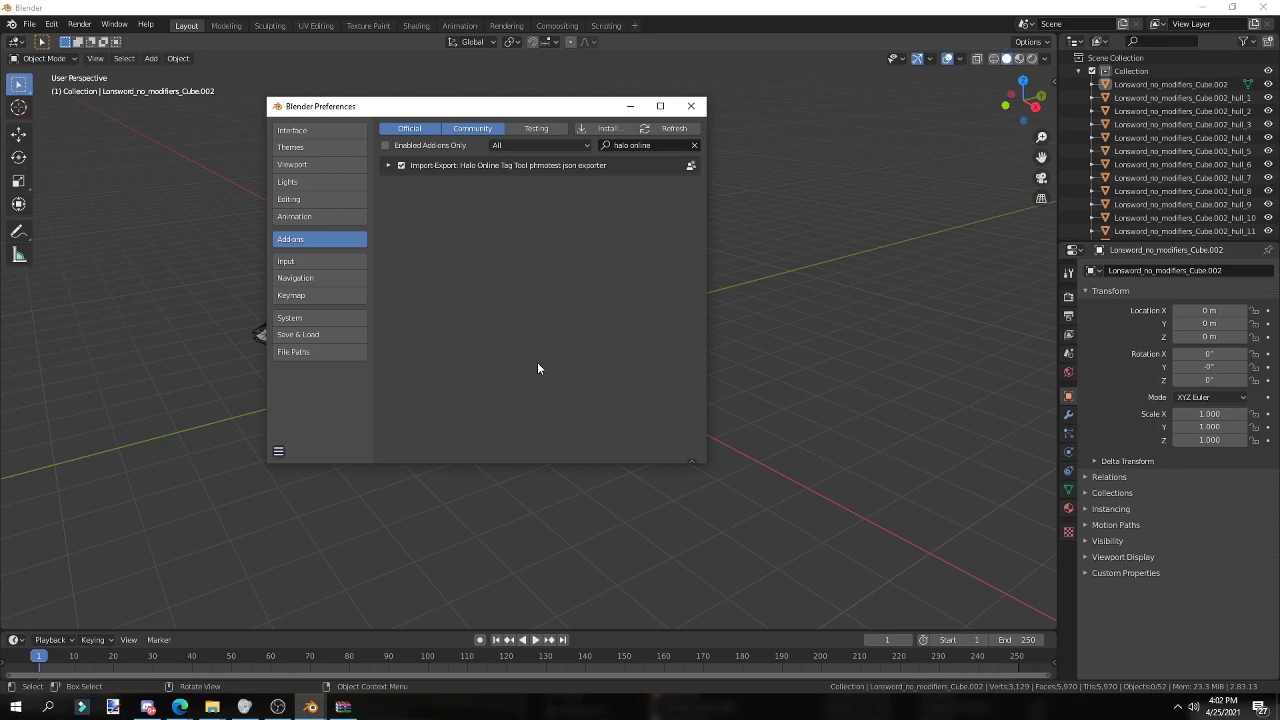
- Close the preferences and hide the original ship mesh Lonsword_no_modifiers_Cube.002, leaving only its convex hulls in the viewport
{"action": "left_click", "coordinate": [691, 108]}
{"action": "middle_click_drag", "start_coordinate": [624, 405], "coordinate": [580, 400]}
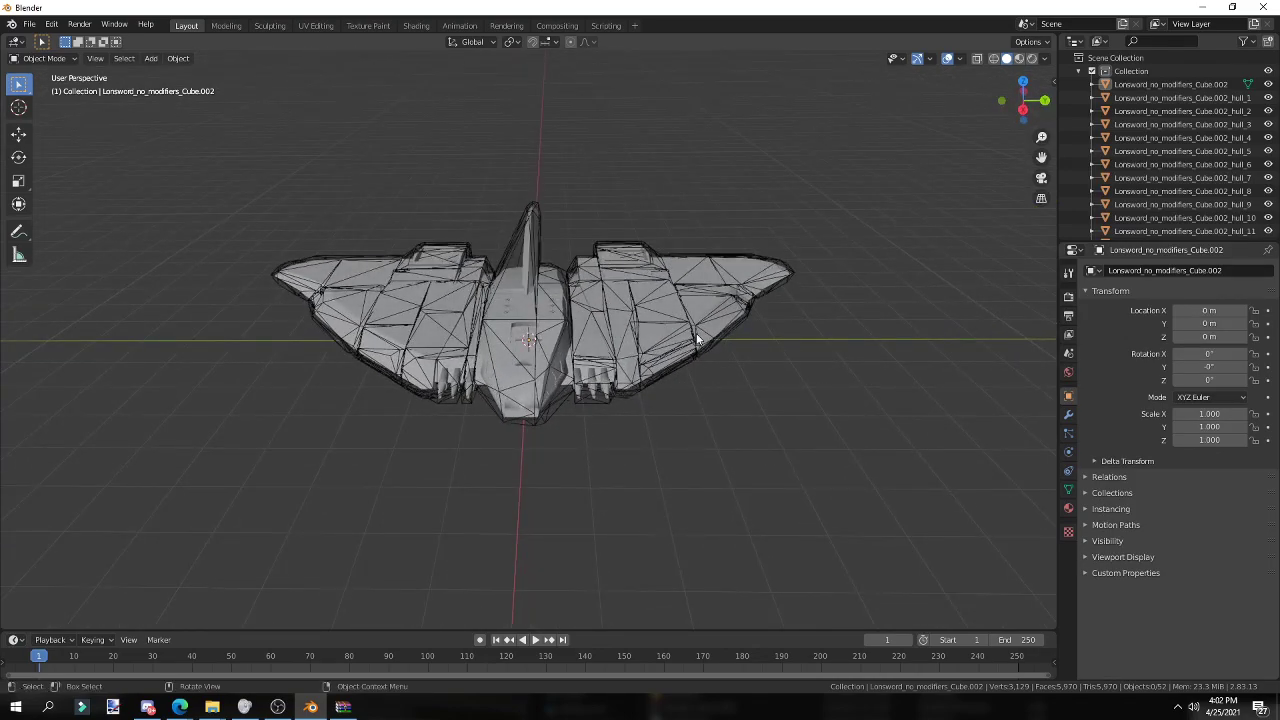
{"action": "left_click", "coordinate": [1213, 86]}
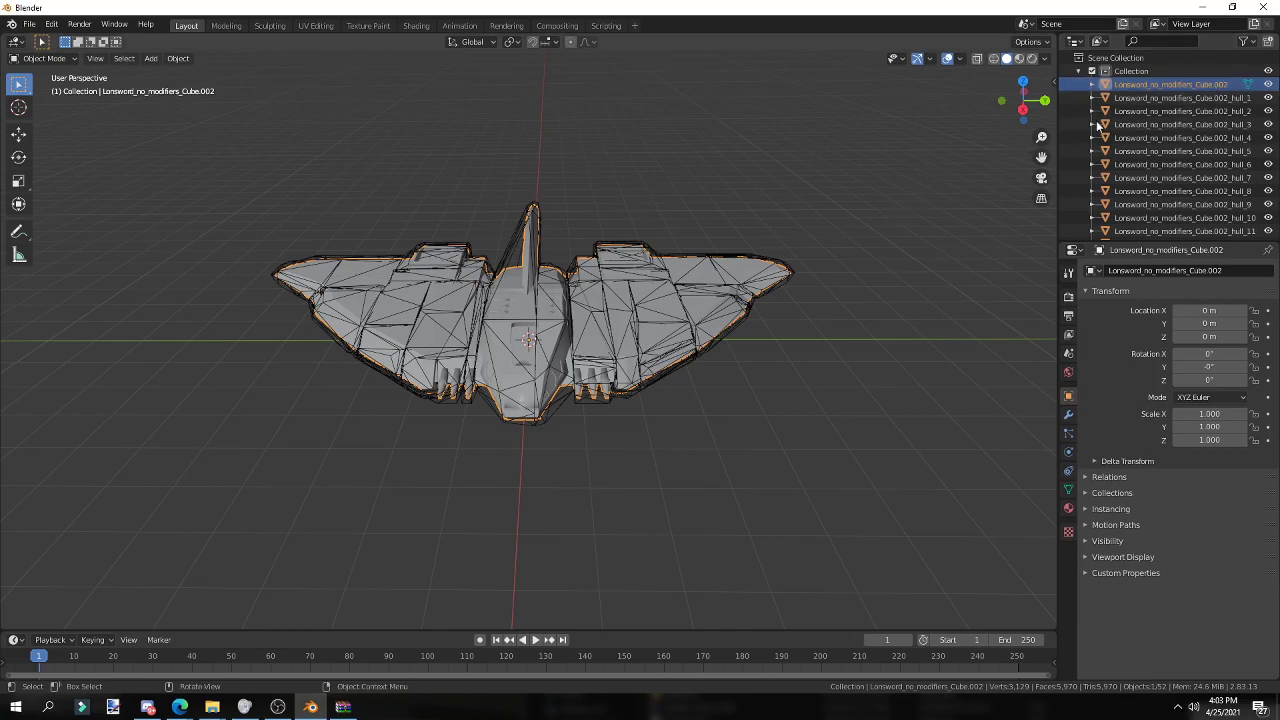
{"action": "left_click", "coordinate": [1267, 85]}
{"action": "middle_click_drag", "start_coordinate": [914, 240], "coordinate": [330, 220]}
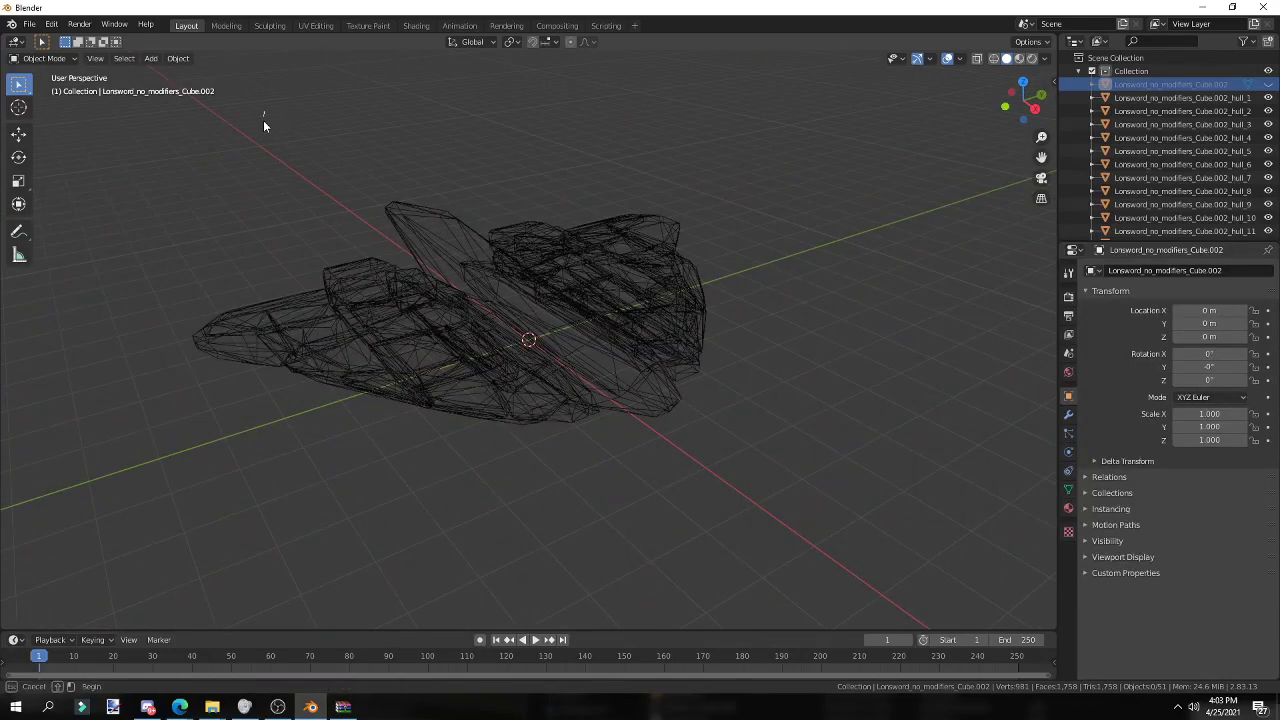
- Select all the convex hulls and export them with the Halo Online Tag Tool phmotest json exporter as untitled.json into the Downloads tutorial folder
{"action": "left_click_drag", "start_coordinate": [124, 113], "coordinate": [860, 456]}
{"action": "middle_click_drag", "start_coordinate": [756, 451], "coordinate": [169, 209]}
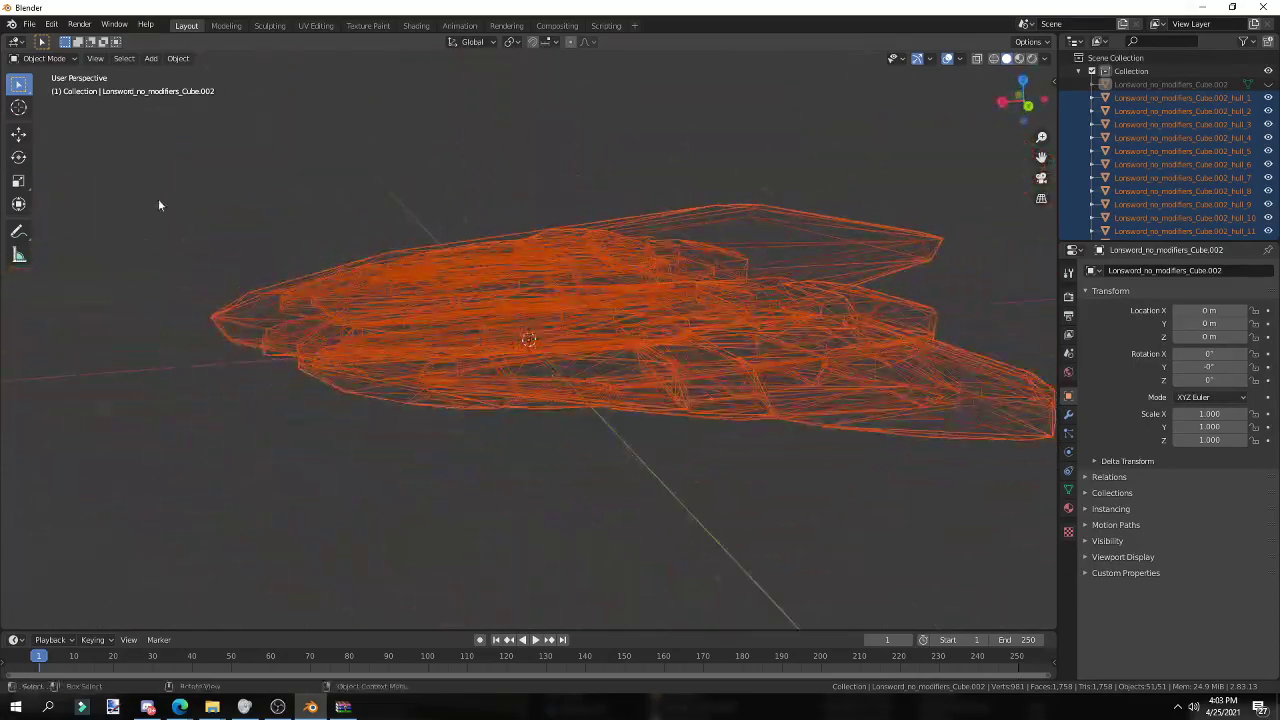
{"action": "left_click", "coordinate": [29, 24]}
{"action": "mouse_move", "coordinate": [55, 217]}
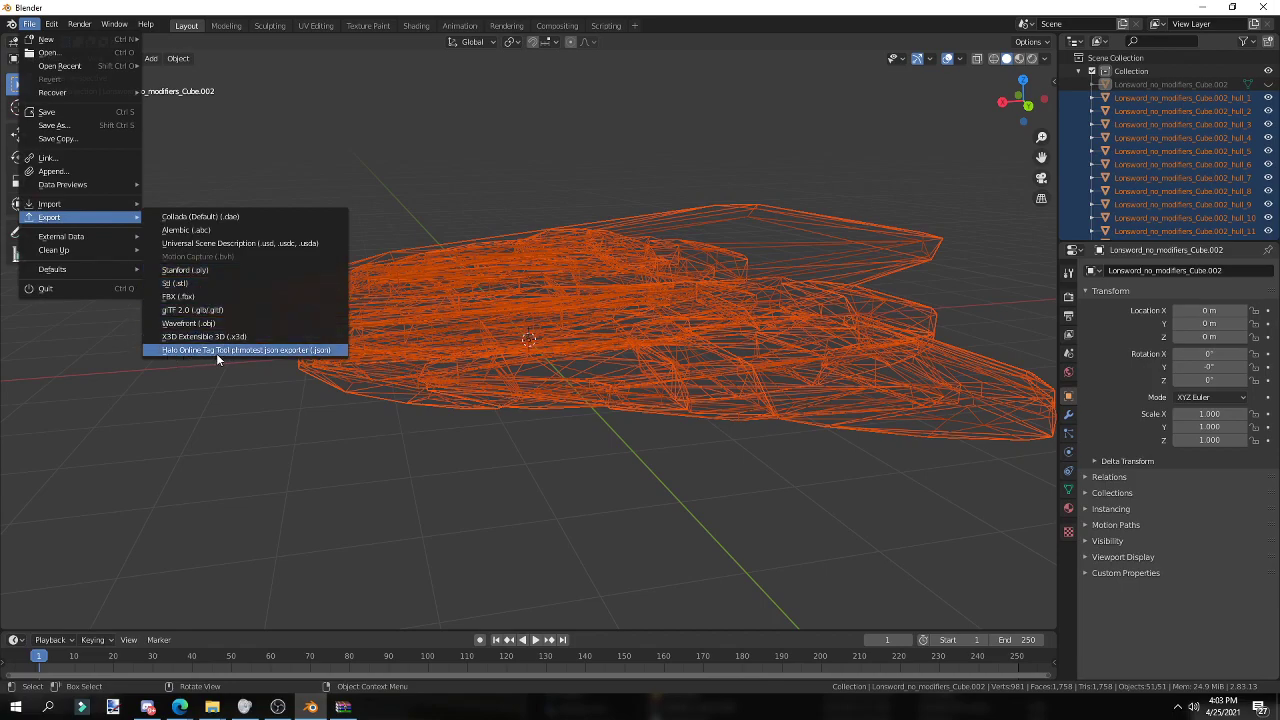
{"action": "left_click", "coordinate": [274, 351]}
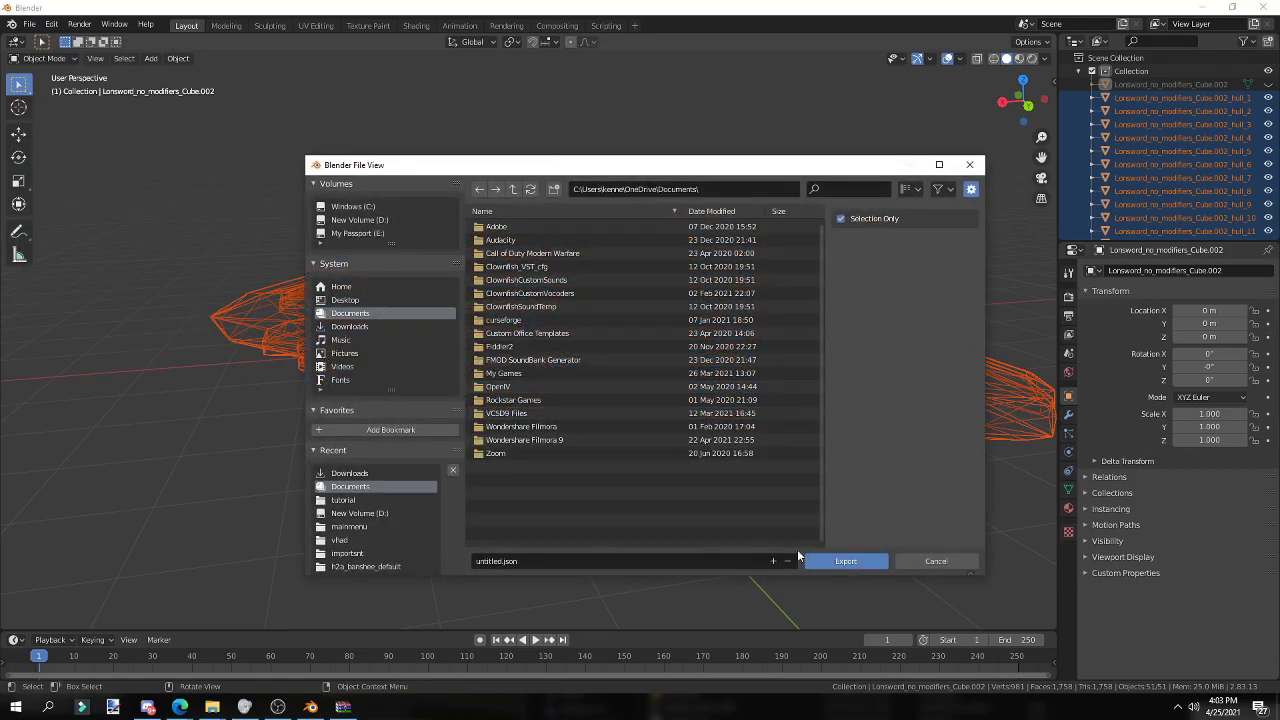
{"action": "left_click", "coordinate": [346, 326]}
{"action": "scroll", "coordinate": [554, 431], "scroll_direction": "down", "scroll_amount": 10}
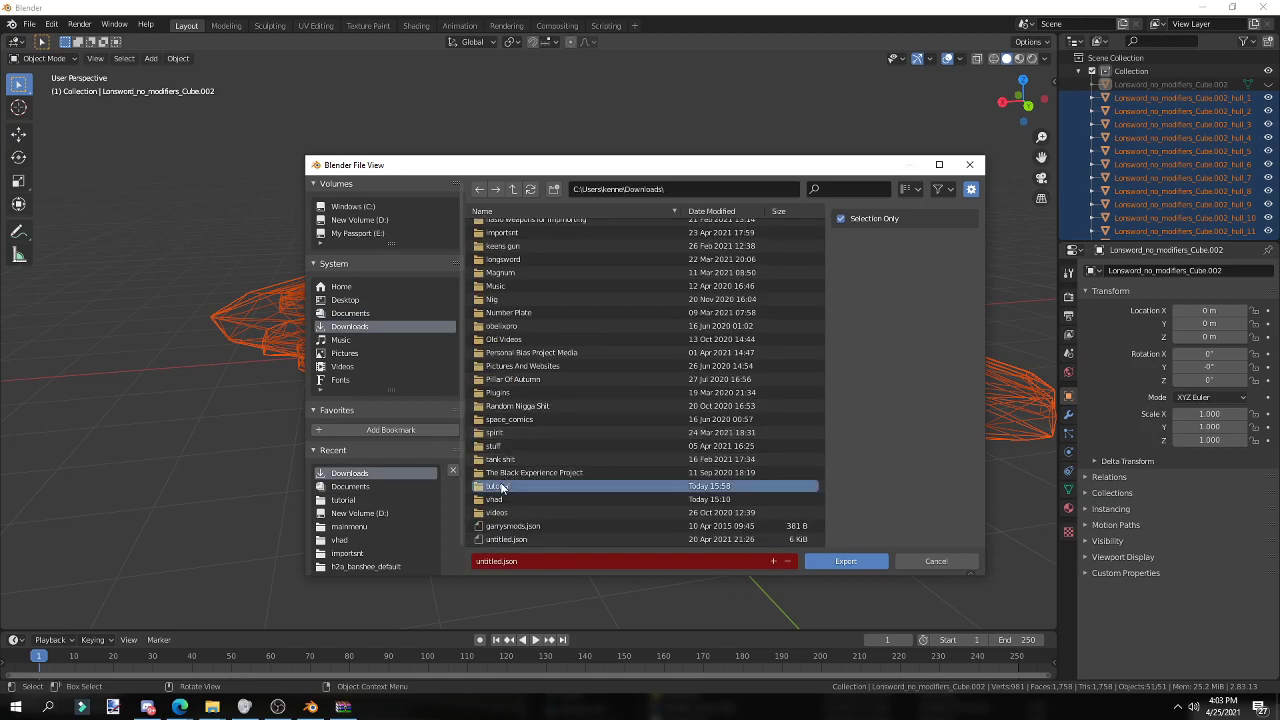
{"action": "double_click", "coordinate": [497, 485]}
{"action": "left_click", "coordinate": [838, 563]}
{"action": "middle_click_drag", "start_coordinate": [836, 568], "coordinate": [714, 490]}
{"action": "left_click", "coordinate": [715, 491]}
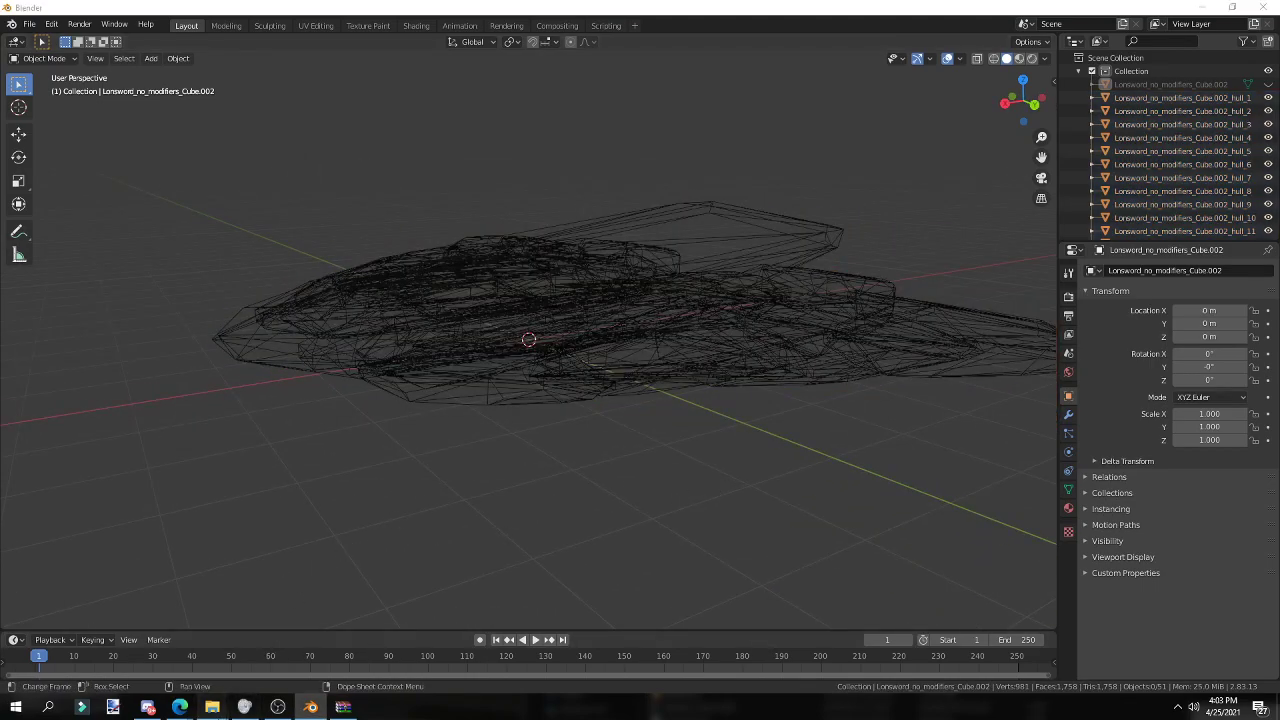
- Switch to the Gurtens PHMO folder in File Explorer and try running TagCollectionParserPrototype directly
{"action": "mouse_move", "coordinate": [225, 713]}
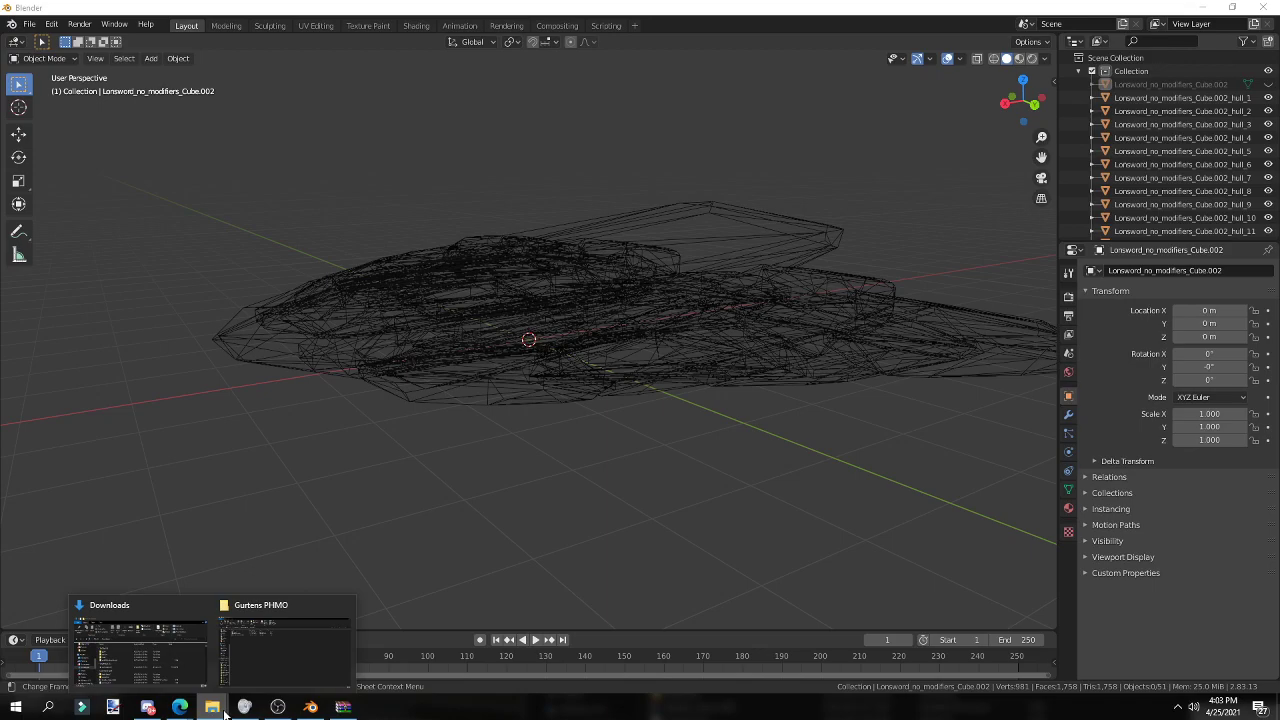
{"action": "left_click", "coordinate": [262, 661]}
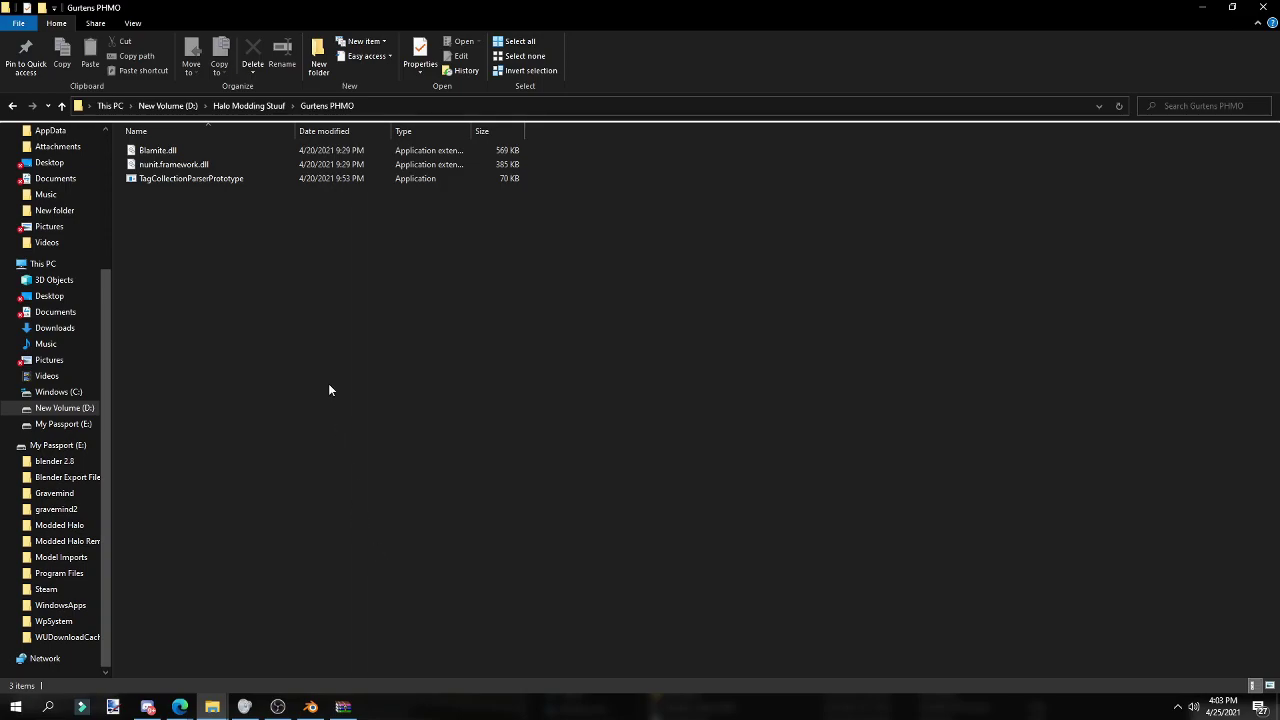
{"action": "right_click", "coordinate": [220, 380]}
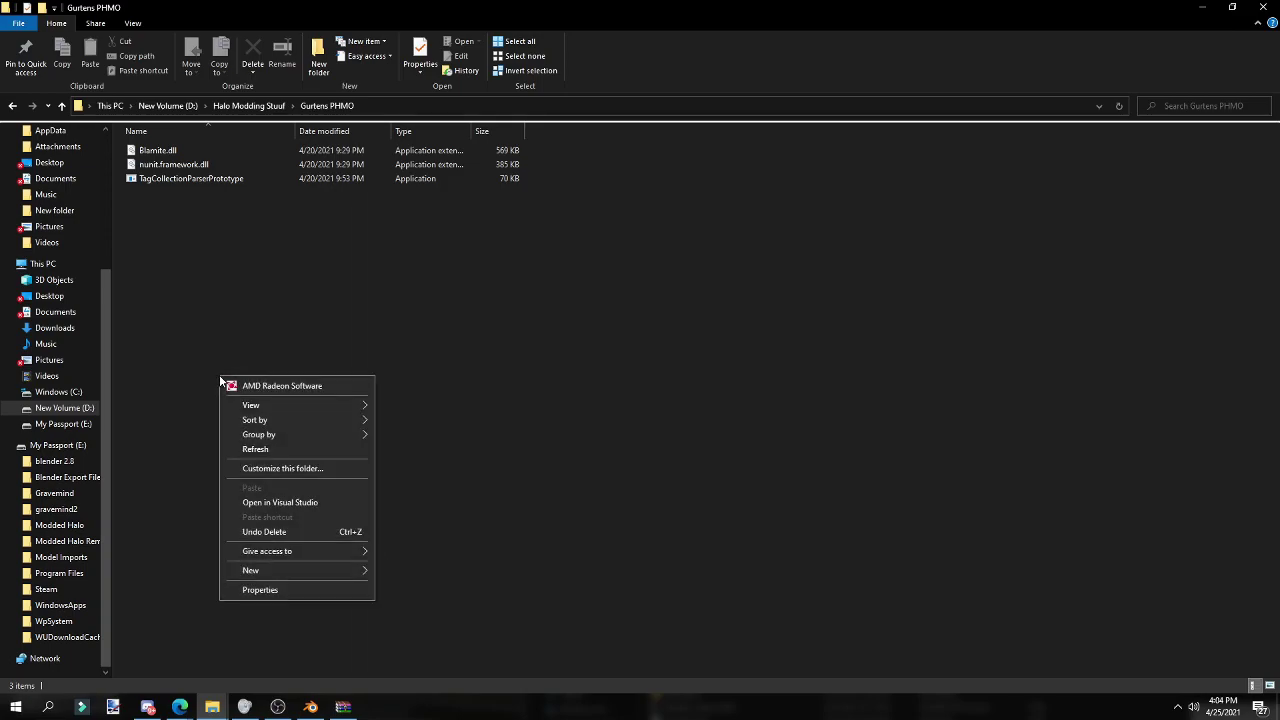
{"action": "mouse_move", "coordinate": [265, 570]}
{"action": "left_click", "coordinate": [165, 453]}
{"action": "double_click", "coordinate": [242, 180]}
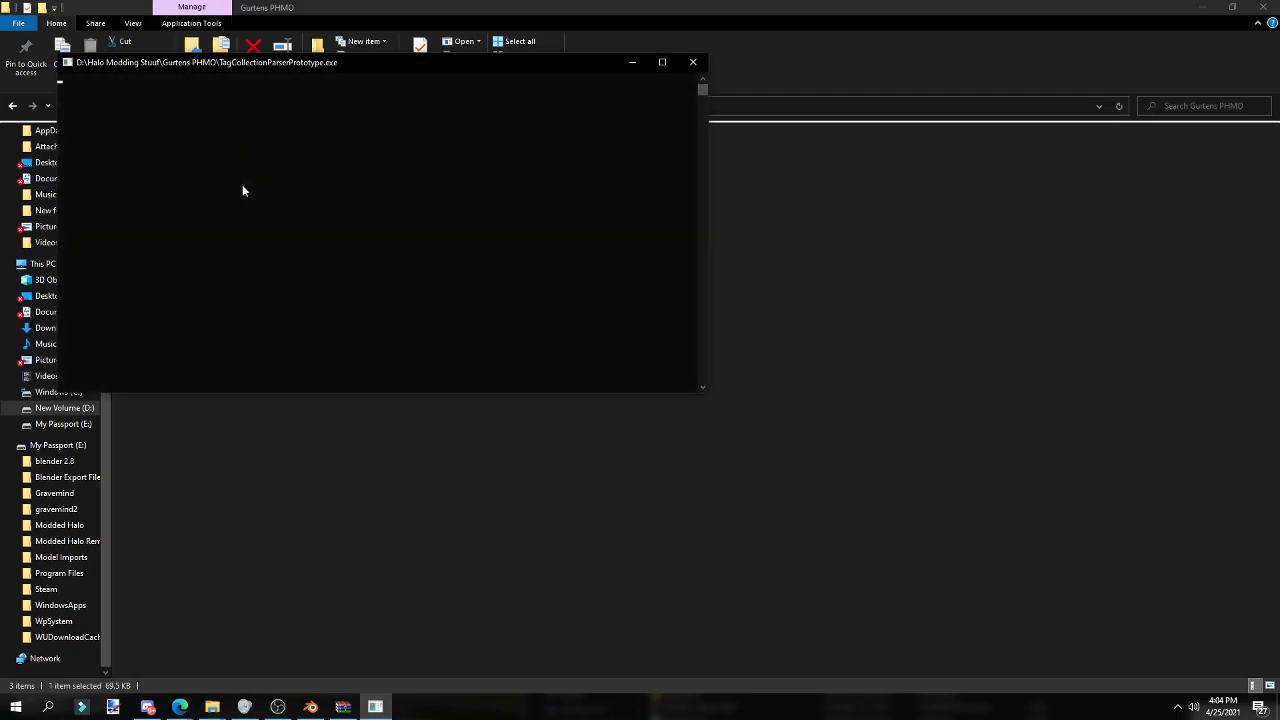
{"action": "right_click", "coordinate": [321, 320]}
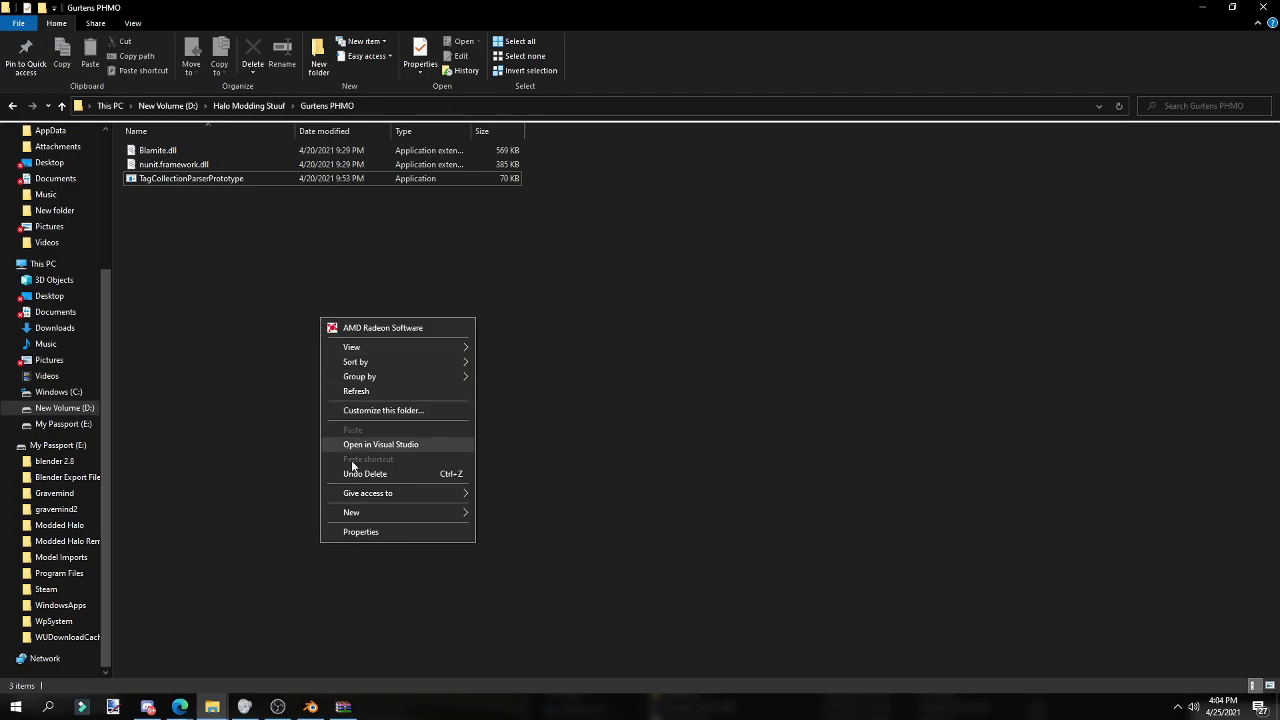
{"action": "left_click", "coordinate": [286, 474]}
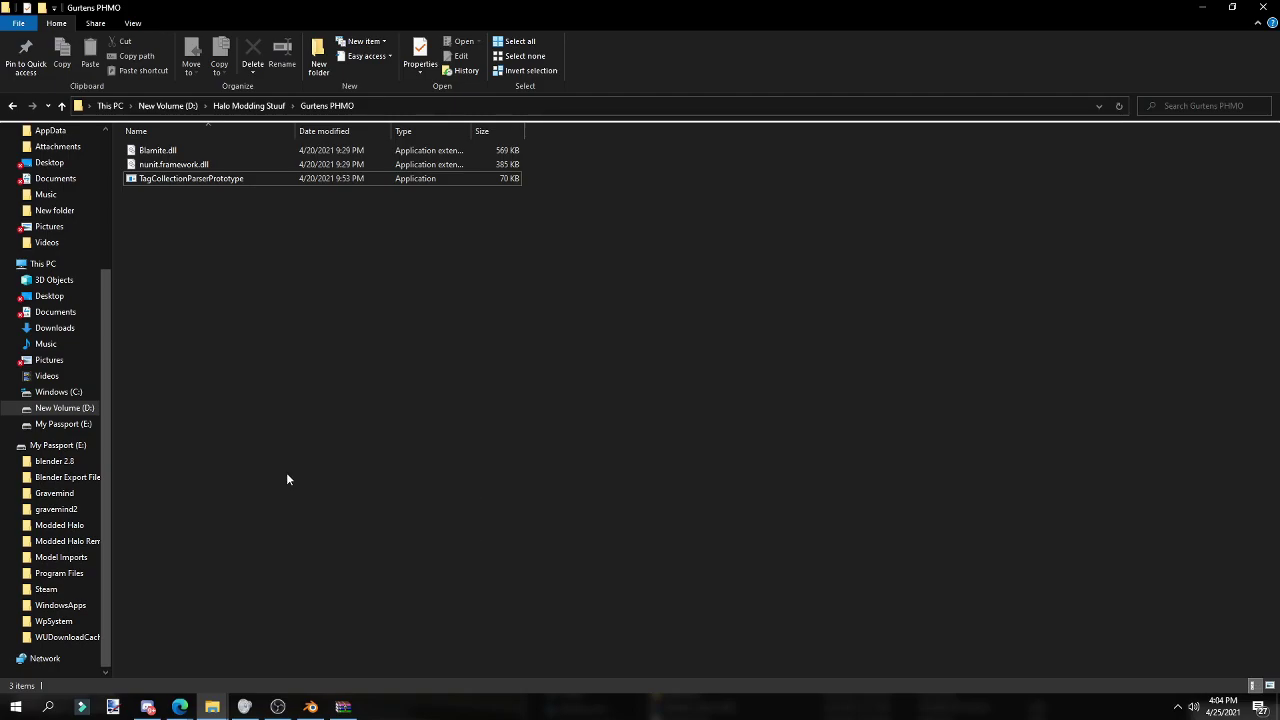
- Create a text document named LAUNCH in the Gurtens PHMO folder and open it in Notepad
{"action": "right_click", "coordinate": [244, 392]}
{"action": "mouse_move", "coordinate": [292, 595]}
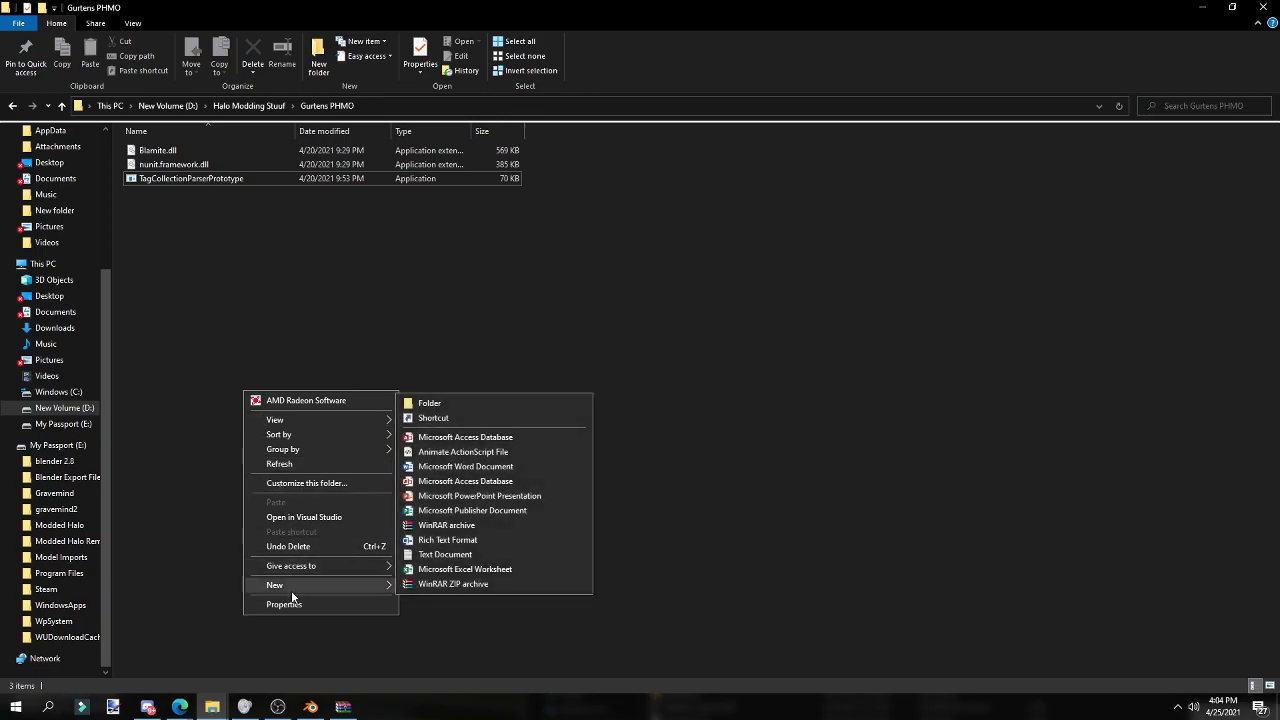
{"action": "left_click", "coordinate": [444, 554]}
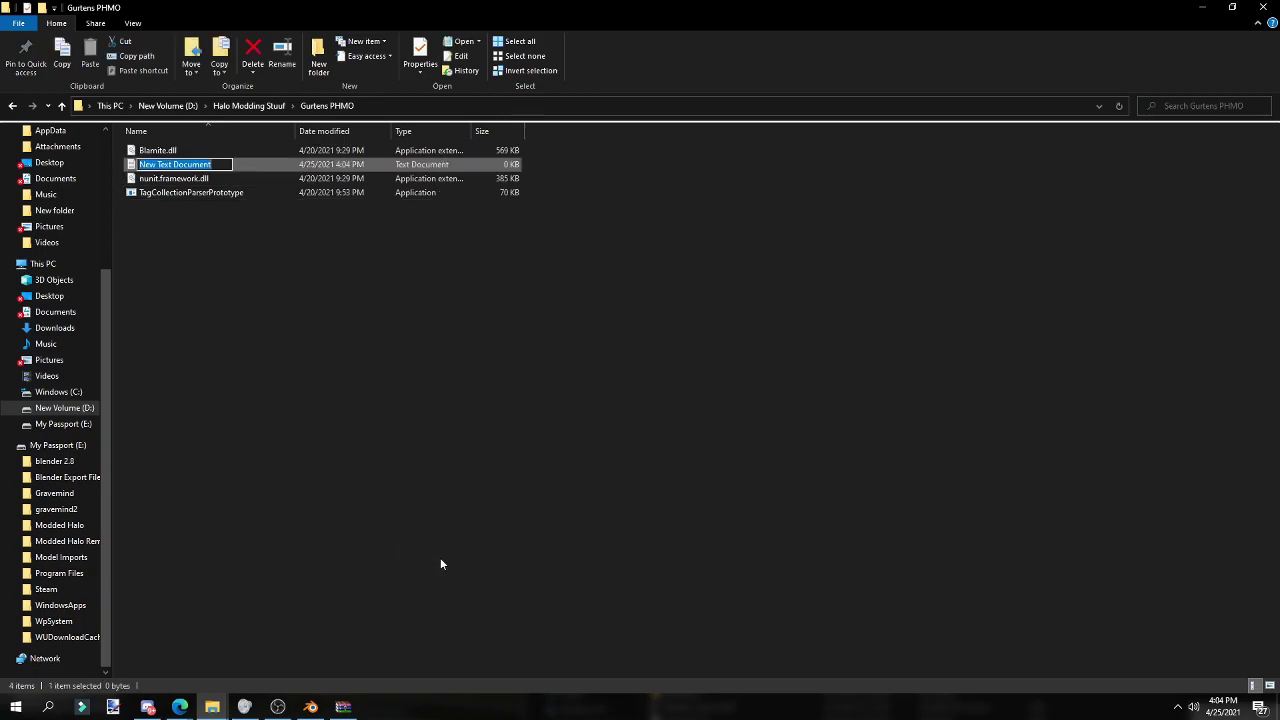
{"action": "type", "text": "LAUNCH"}
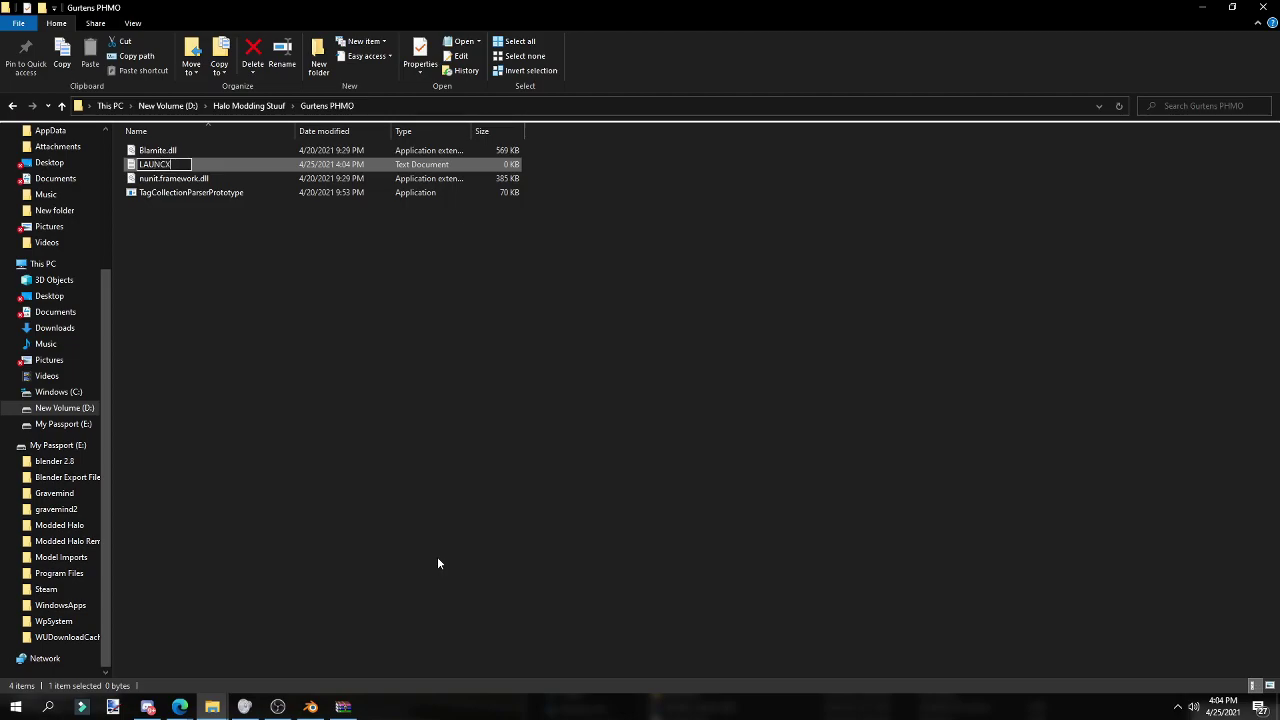
{"action": "key", "text": "Return"}
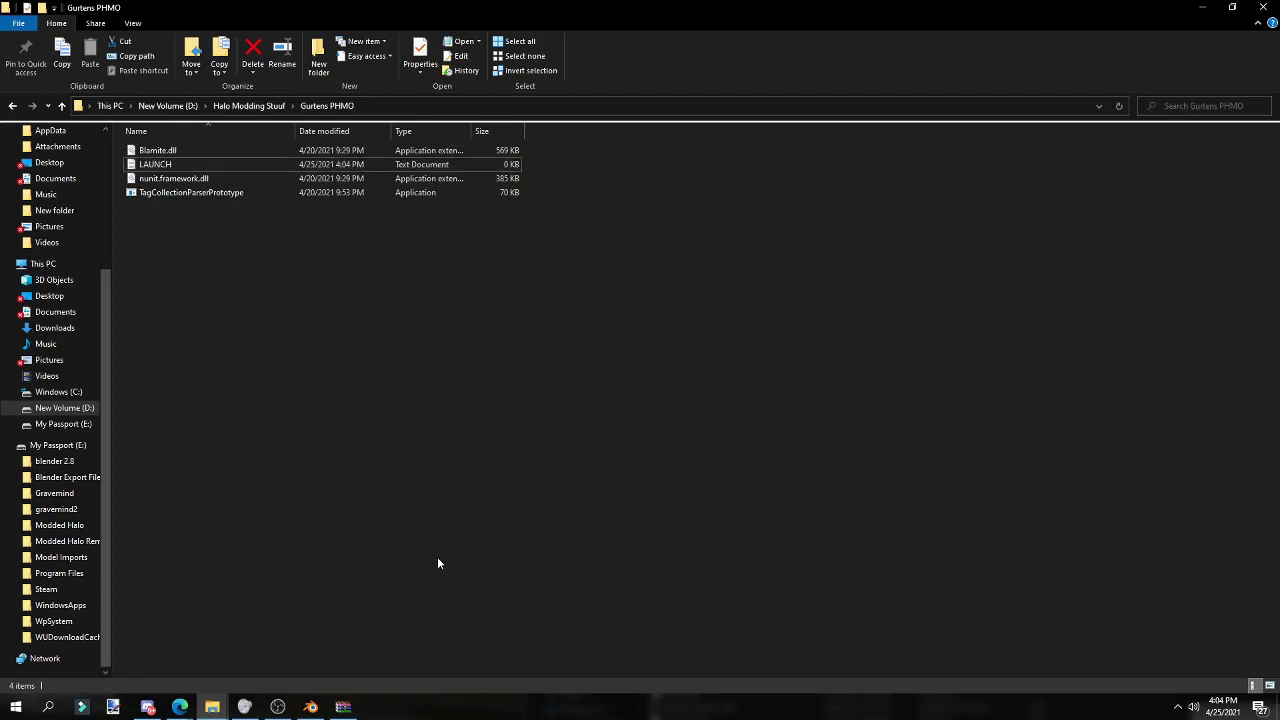
{"action": "double_click", "coordinate": [155, 164]}
{"action": "left_click_drag", "start_coordinate": [304, 158], "coordinate": [364, 130]}
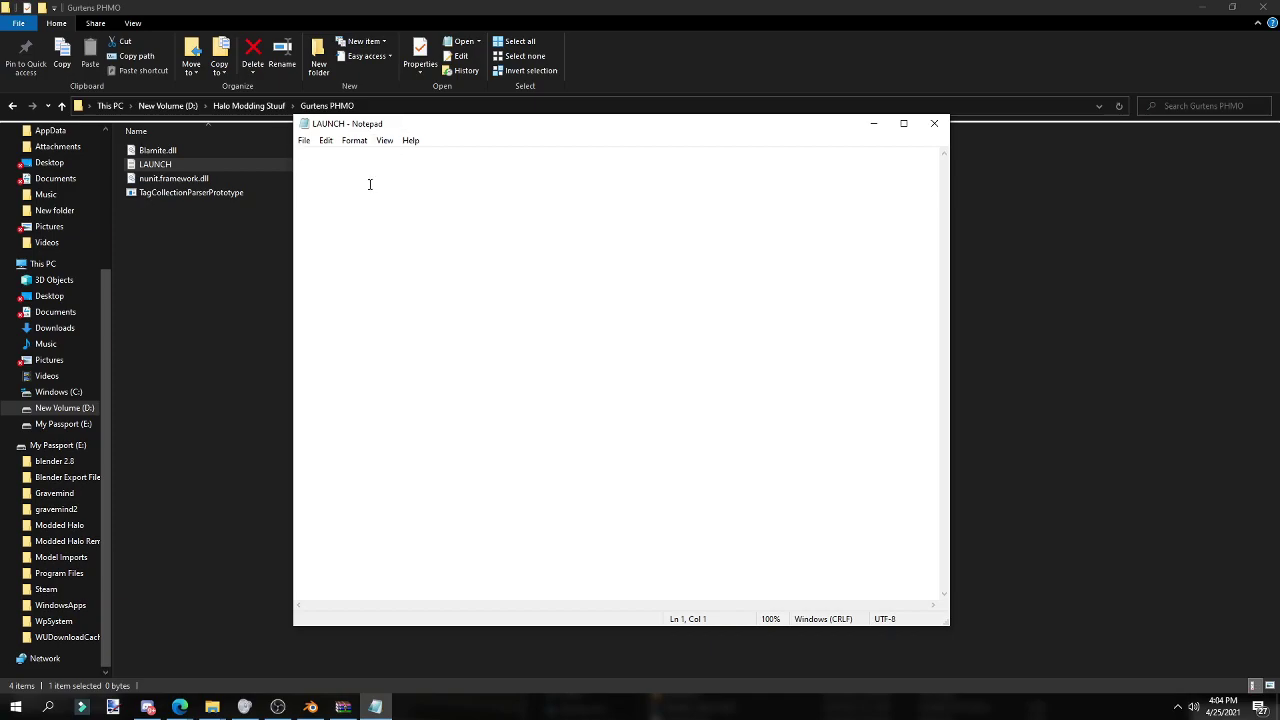
- Switch to Edge, copy the raw Gurten PHMO Tool Script from Pastebin, and paste it into the LAUNCH document in Notepad
{"action": "mouse_move", "coordinate": [180, 707]}
{"action": "left_click", "coordinate": [228, 649]}
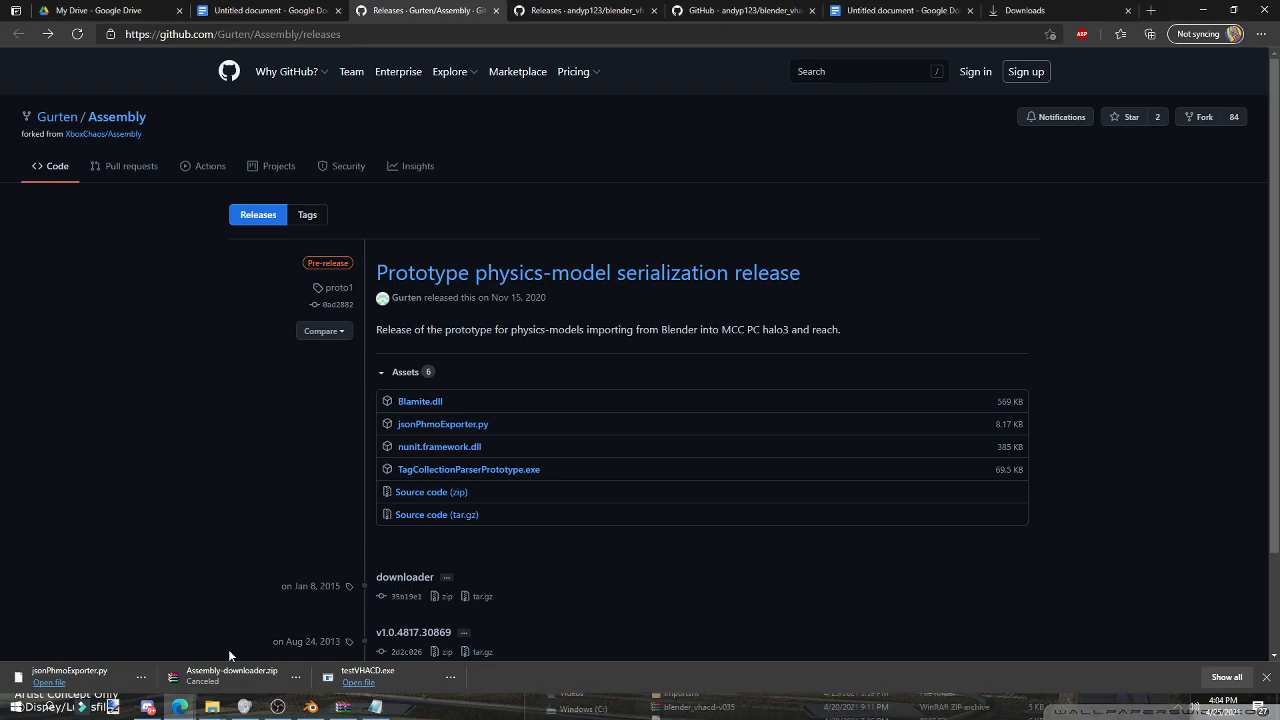
{"action": "left_click_drag", "start_coordinate": [275, 463], "coordinate": [279, 240]}
{"action": "left_click", "coordinate": [248, 8]}
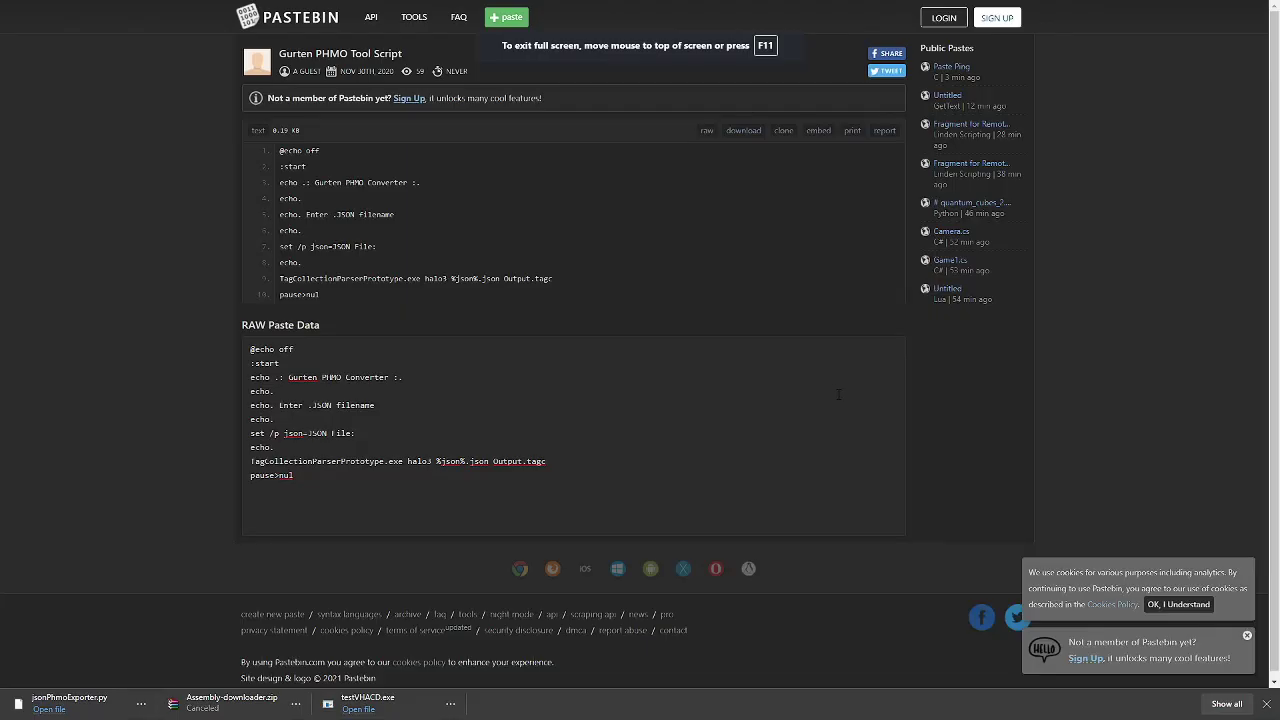
{"action": "left_click_drag", "start_coordinate": [445, 497], "coordinate": [224, 338]}
{"action": "key", "text": "ctrl+c"}
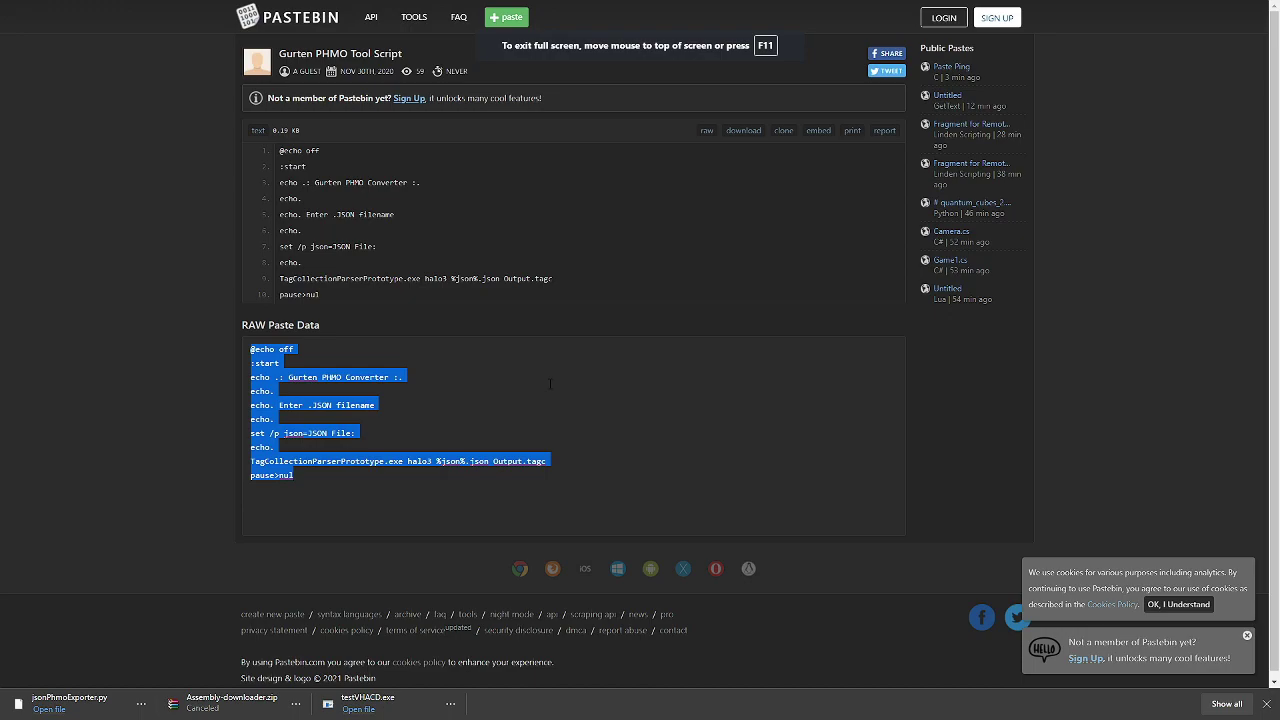
{"action": "key", "text": "F11"}
{"action": "key", "text": "alt+Tab"}
{"action": "key", "text": "ctrl+v"}
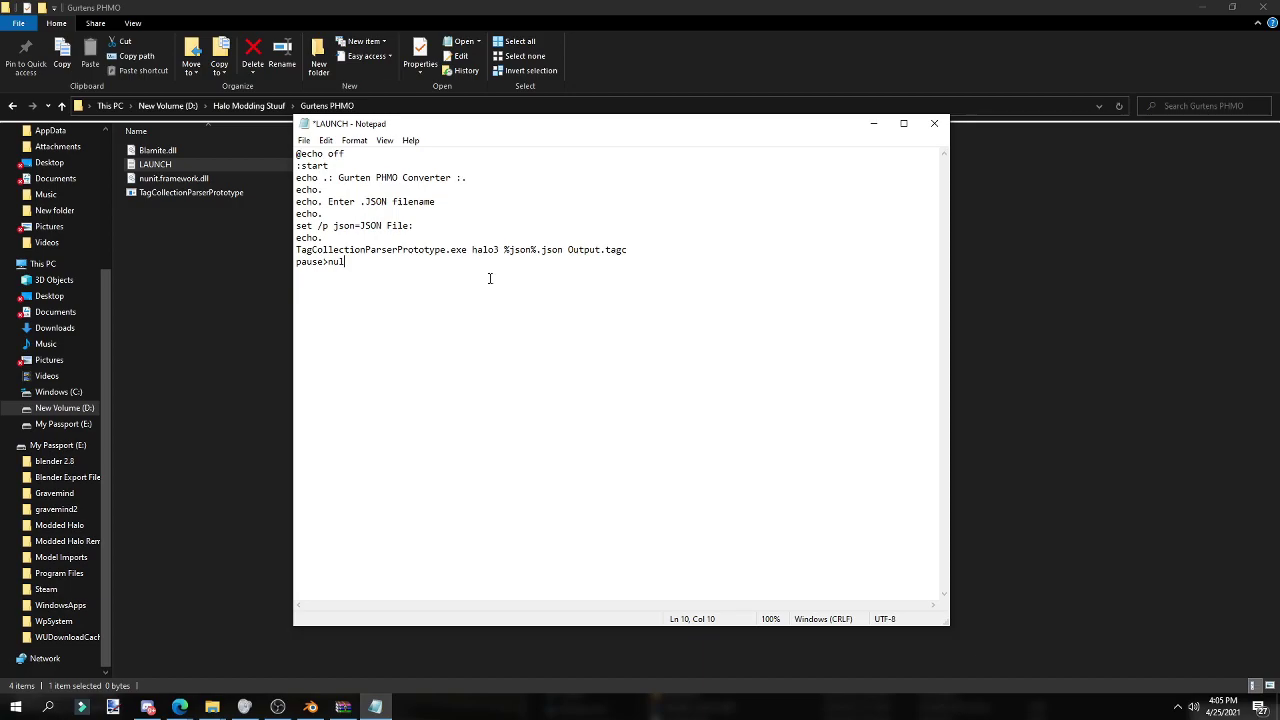
- Try reach as the game argument in the TagCollectionParserPrototype.exe line and restore halo3
{"action": "left_click_drag", "start_coordinate": [500, 250], "coordinate": [471, 250]}
{"action": "type", "text": "rea"}
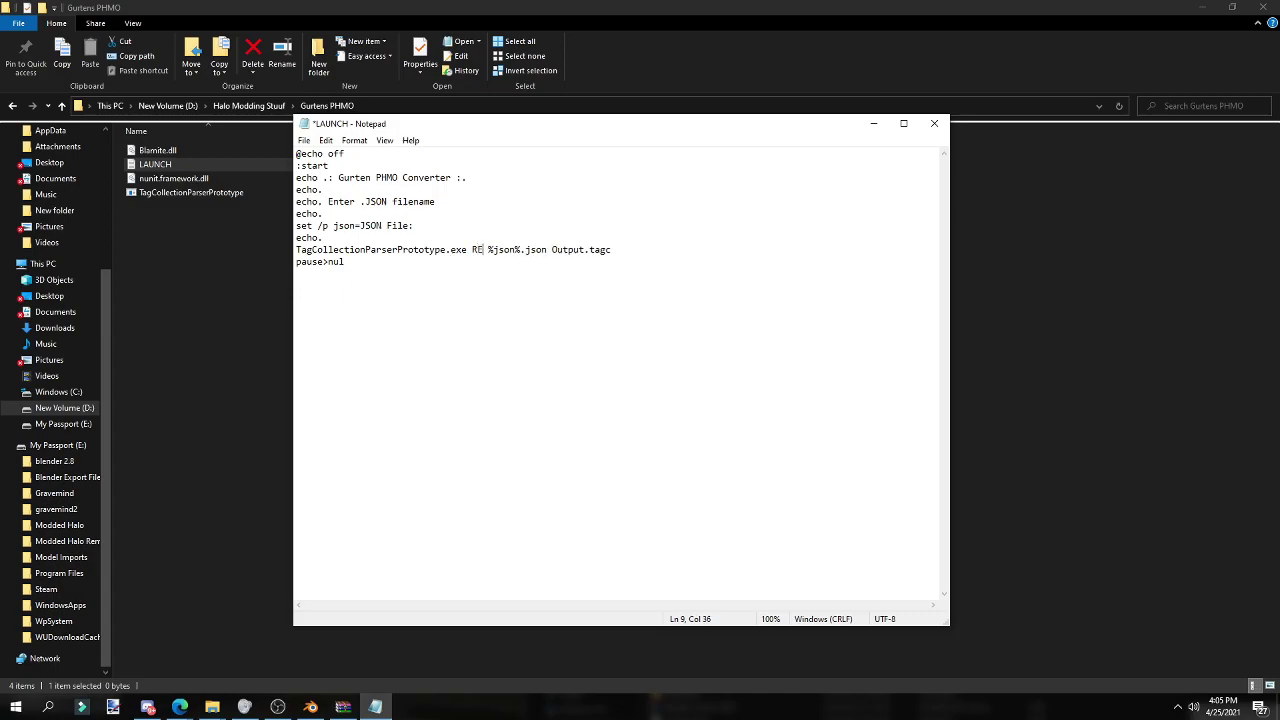
{"action": "type", "text": "ch"}
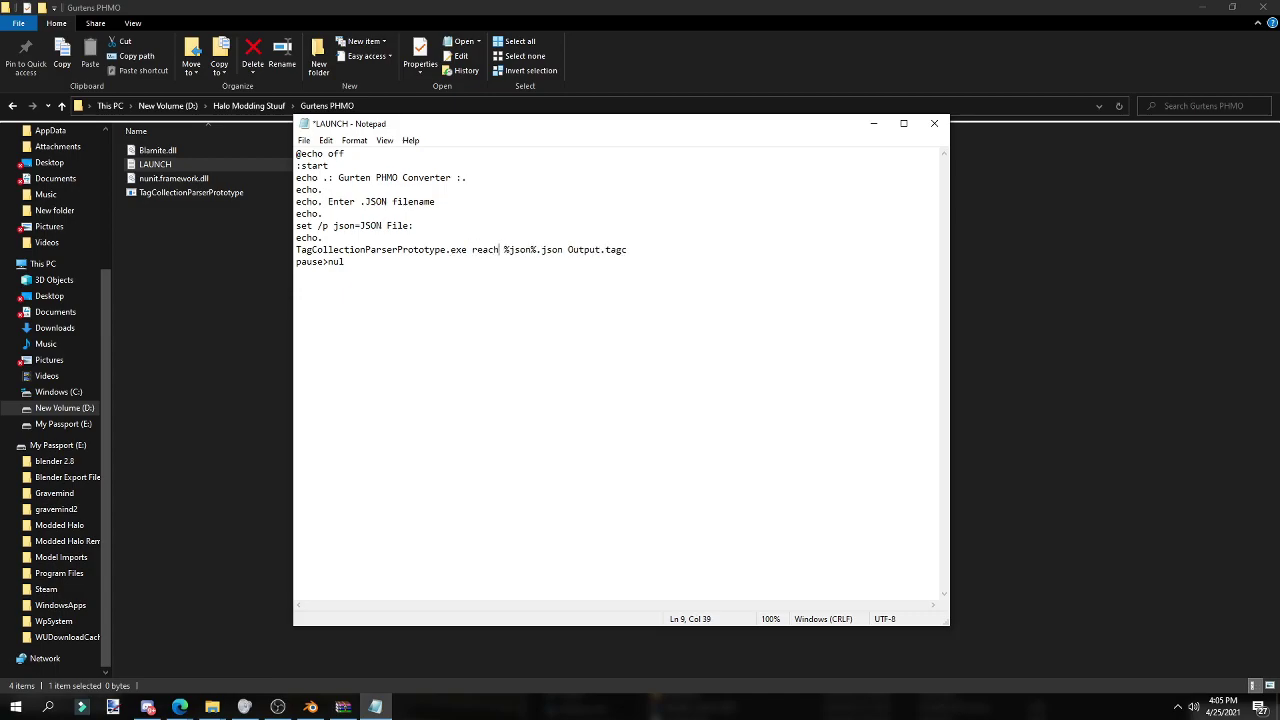
{"action": "key", "text": "BackSpace"}
{"action": "key", "text": "BackSpace"}
{"action": "key", "text": "BackSpace"}
{"action": "key", "text": "BackSpace"}
{"action": "key", "text": "BackSpace"}
{"action": "type", "text": "halo3"}
{"action": "left_click", "coordinate": [522, 359]}
- Replace the halo3 argument with reach in the TagCollectionParserPrototype.exe line of the script
{"action": "left_click_drag", "start_coordinate": [499, 250], "coordinate": [473, 254]}
{"action": "type", "text": "reach"}
{"action": "left_click", "coordinate": [527, 274]}
- Save the script as LAUNCH.bat in the Gurtens PHMO folder and delete the empty LAUNCH text document
{"action": "left_click", "coordinate": [305, 141]}
{"action": "left_click", "coordinate": [332, 214]}
{"action": "left_click", "coordinate": [456, 372]}
{"action": "type", "text": ".at"}
{"action": "key", "text": "BackSpace"}
{"action": "key", "text": "BackSpace"}
{"action": "type", "text": "bat"}
{"action": "key", "text": "Return"}
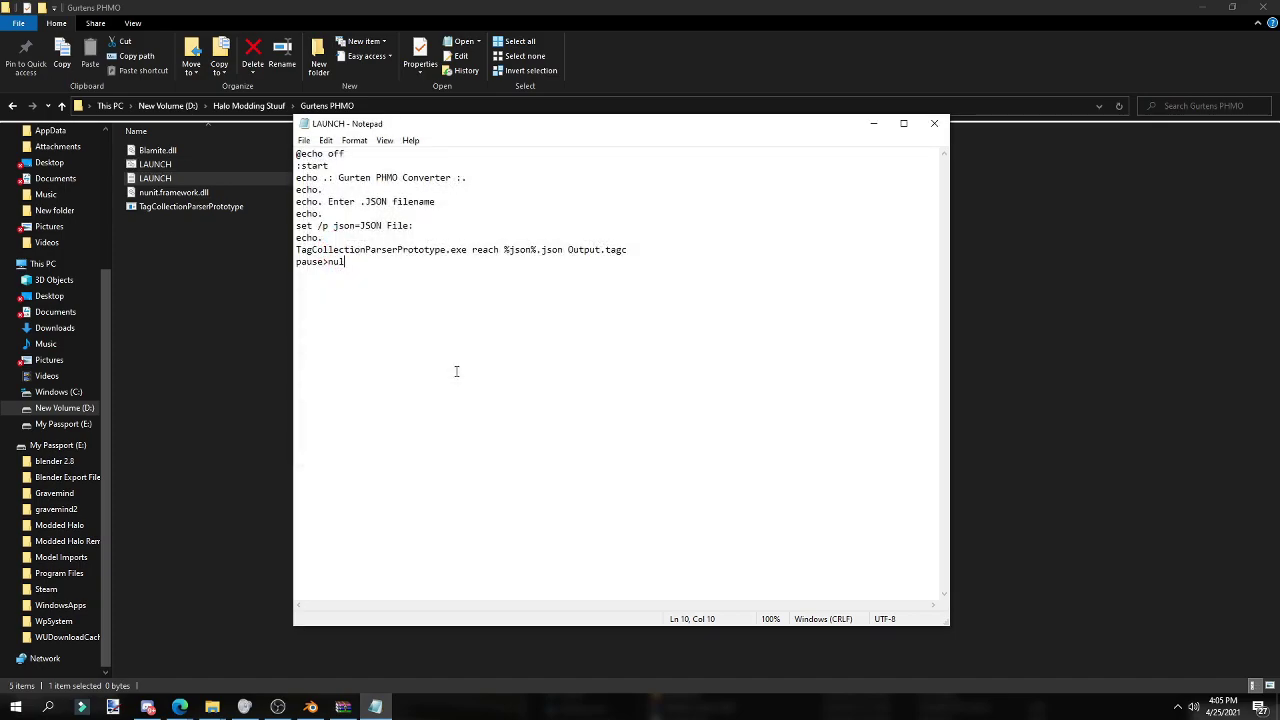
{"action": "left_click", "coordinate": [934, 123]}
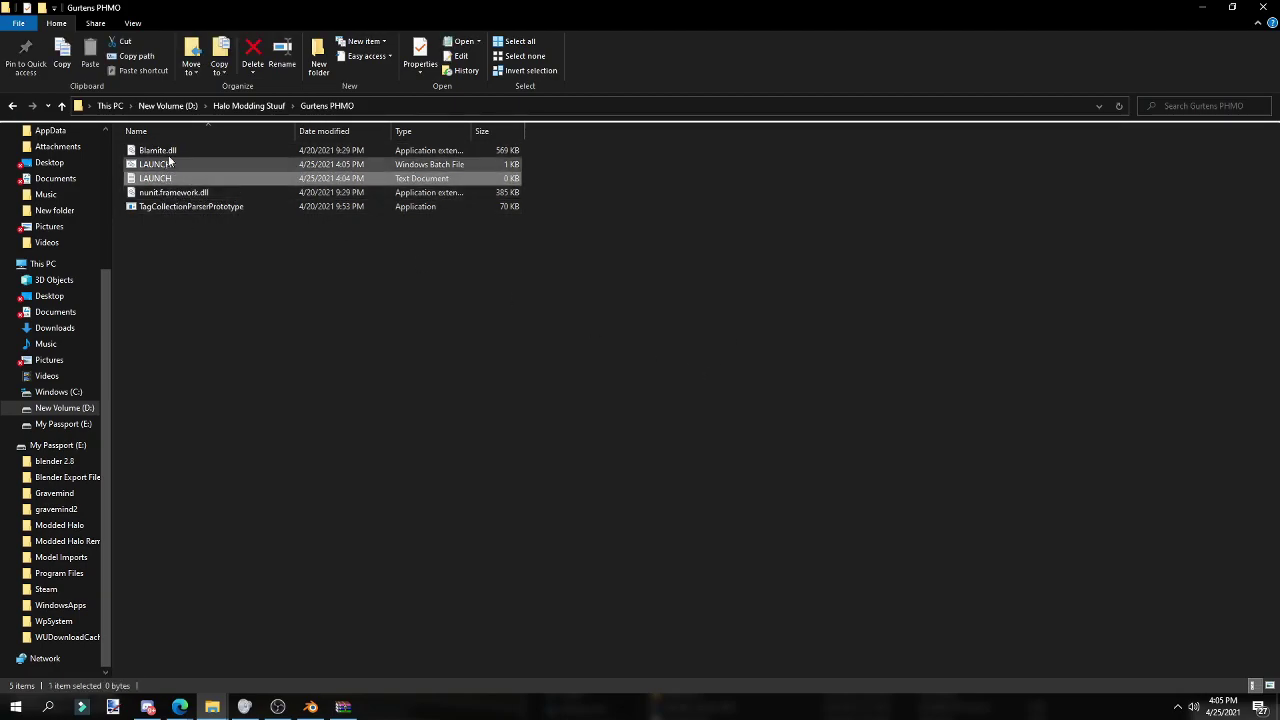
{"action": "key", "text": "Delete"}
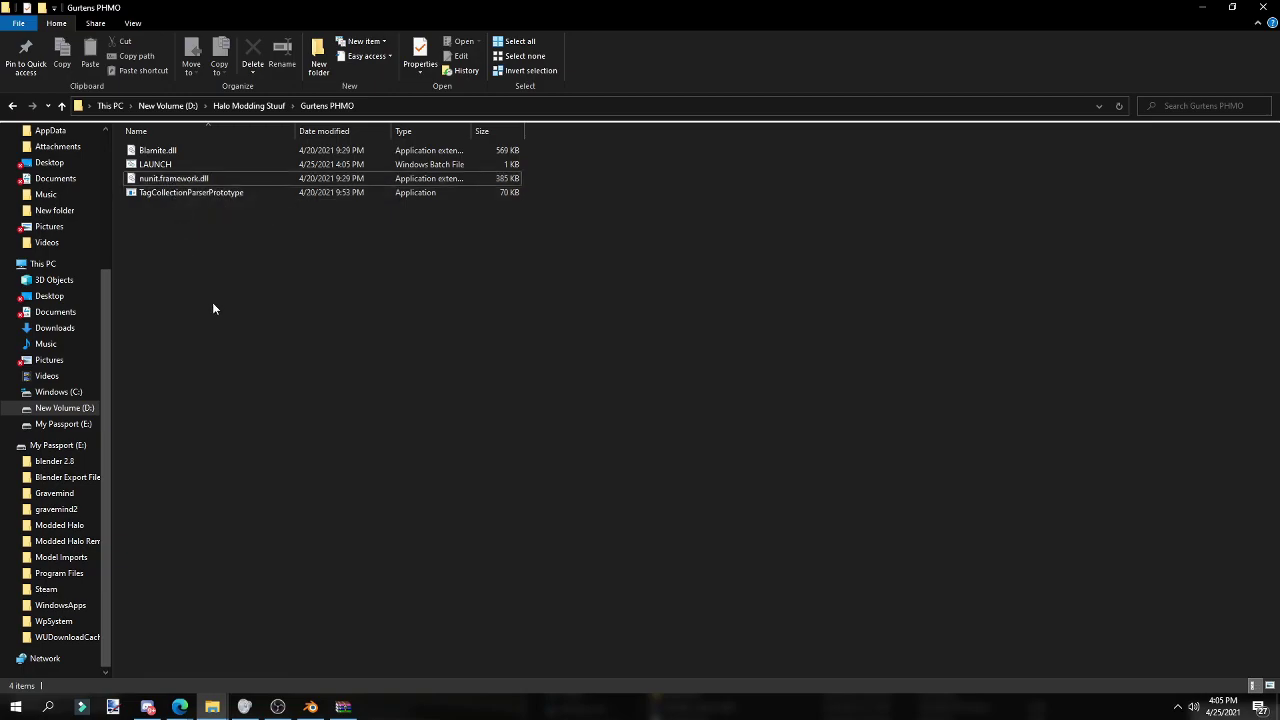
- Open the LAUNCH batch file for editing to check its game argument, and close it again
{"action": "right_click", "coordinate": [172, 163]}
{"action": "left_click", "coordinate": [184, 188]}
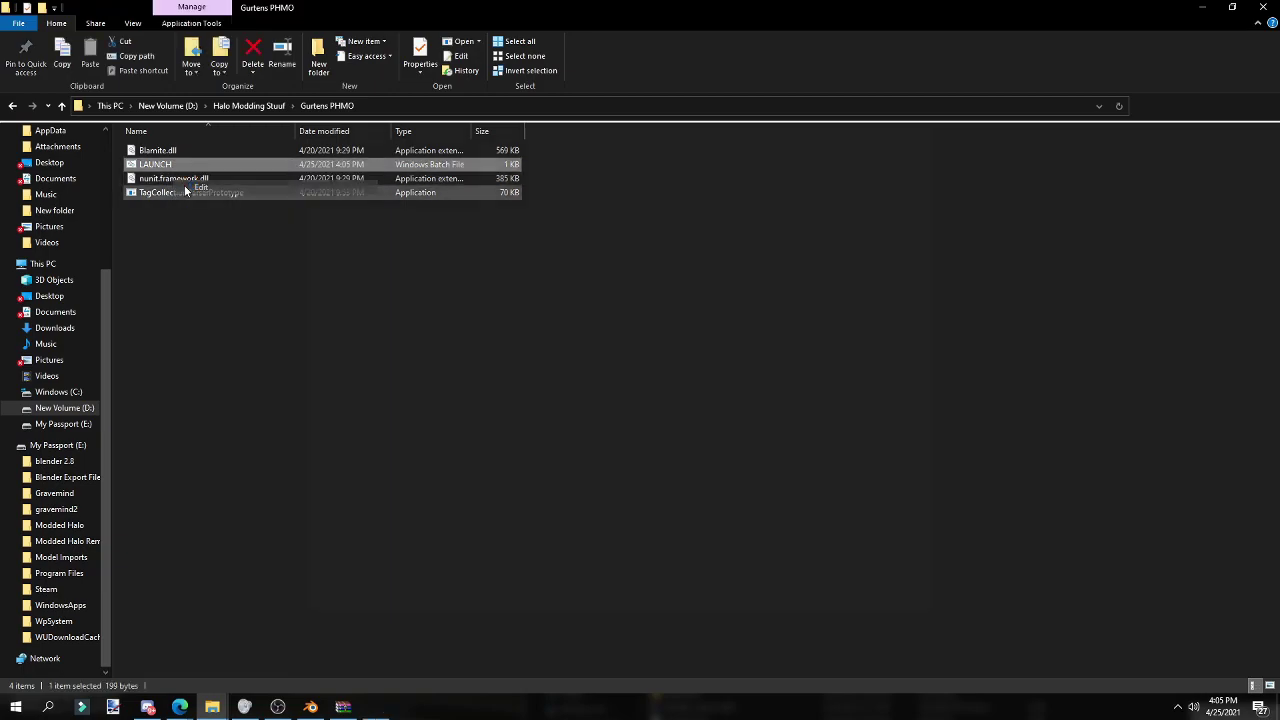
{"action": "mouse_move", "coordinate": [501, 251]}
{"action": "left_mouse_down"}
{"action": "mouse_move", "coordinate": [468, 251]}
{"action": "mouse_move", "coordinate": [501, 251]}
{"action": "left_mouse_up"}
{"action": "left_click", "coordinate": [934, 123]}
{"action": "left_click", "coordinate": [831, 278]}
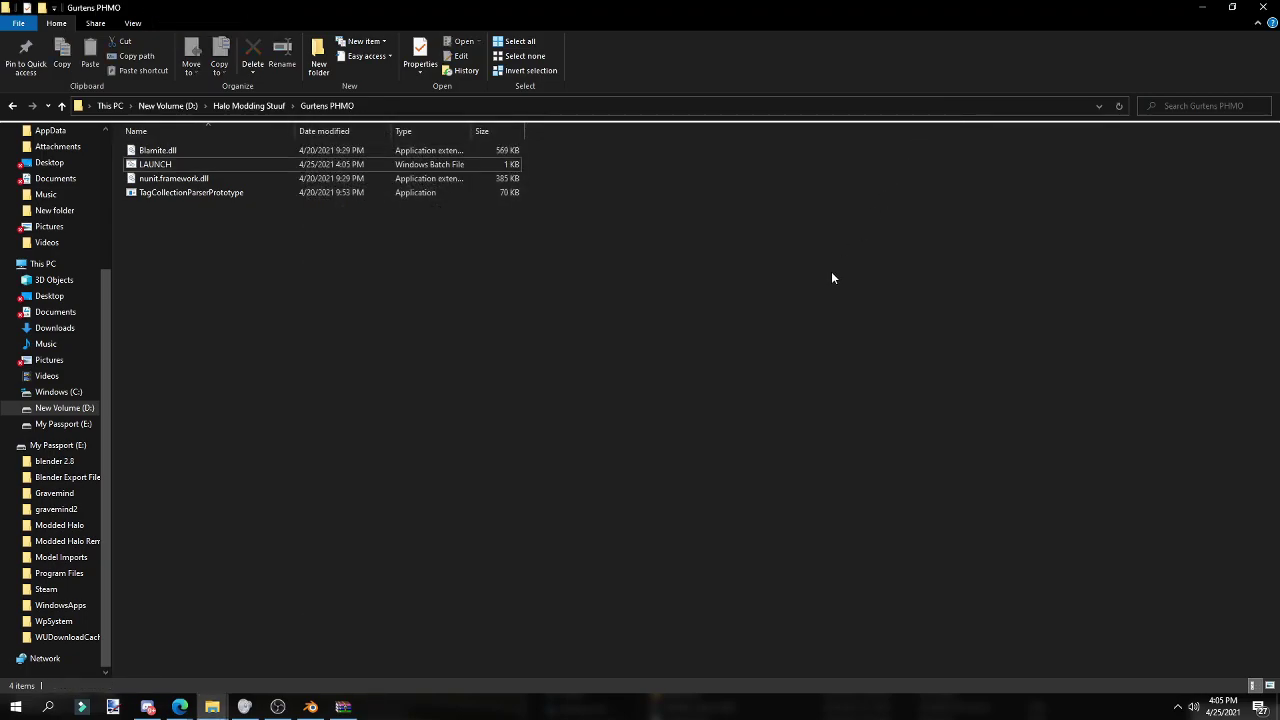
- Copy untitled.json from the Downloads tutorial folder into the Gurtens PHMO folder
{"action": "mouse_move", "coordinate": [212, 707]}
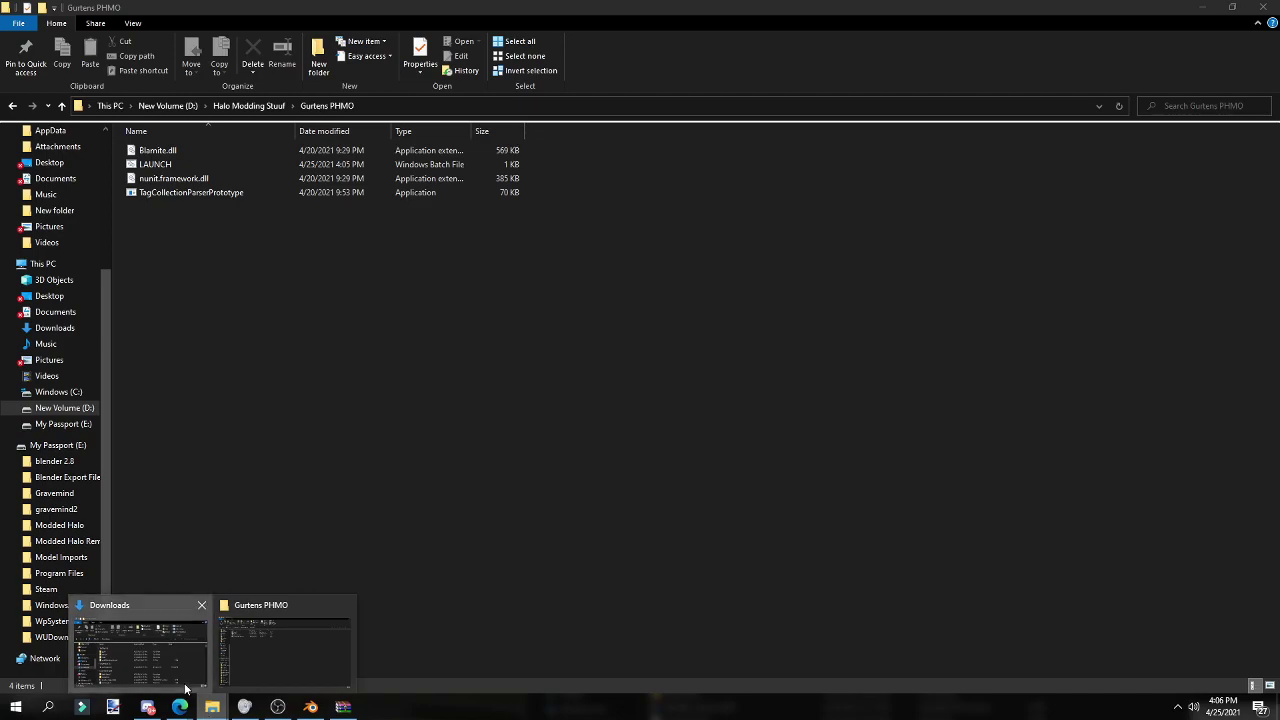
{"action": "left_click", "coordinate": [140, 640]}
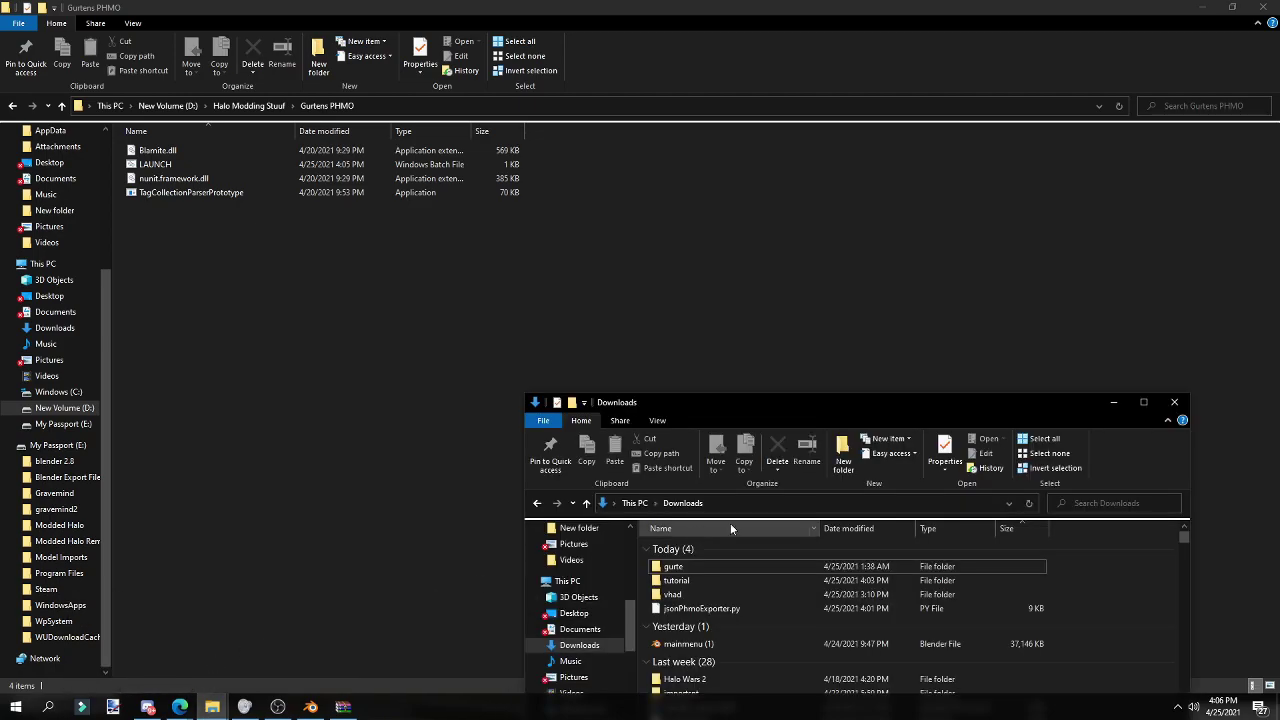
{"action": "double_click", "coordinate": [698, 581]}
{"action": "left_click_drag", "start_coordinate": [724, 406], "coordinate": [785, 227]}
{"action": "left_click_drag", "start_coordinate": [782, 399], "coordinate": [327, 286]}
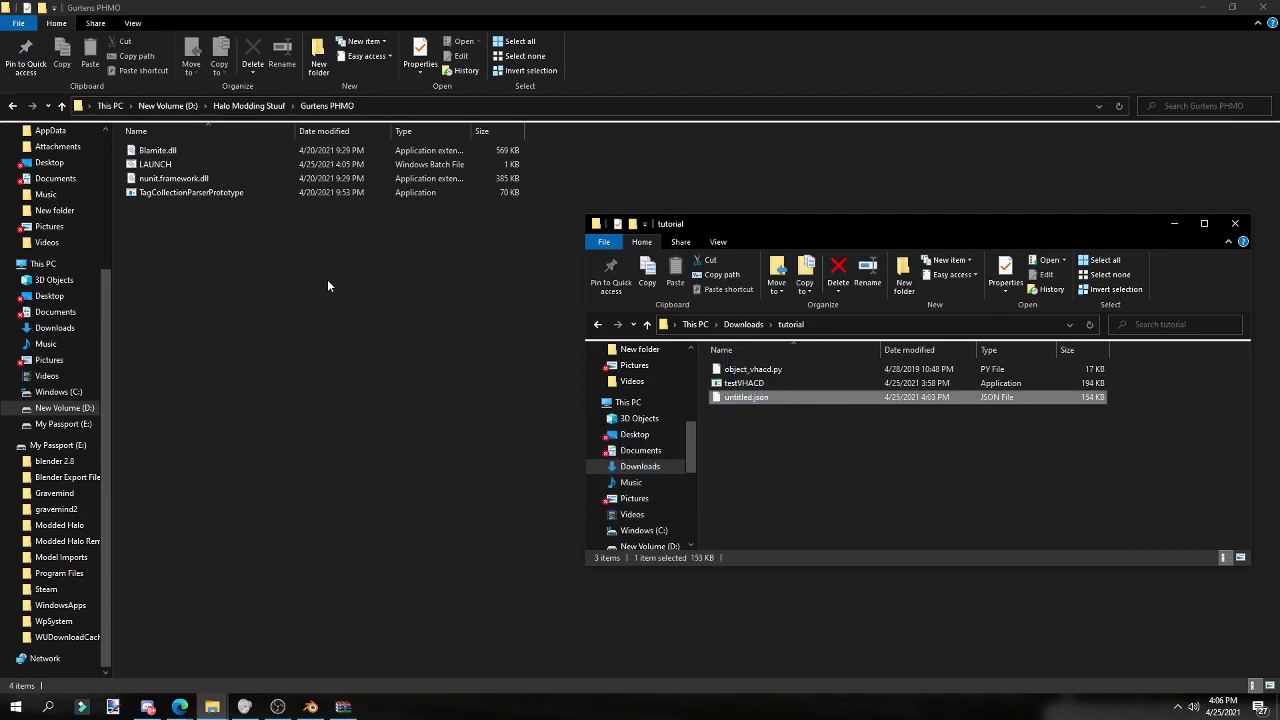
{"action": "left_click", "coordinate": [327, 286]}
{"action": "left_click", "coordinate": [336, 313]}
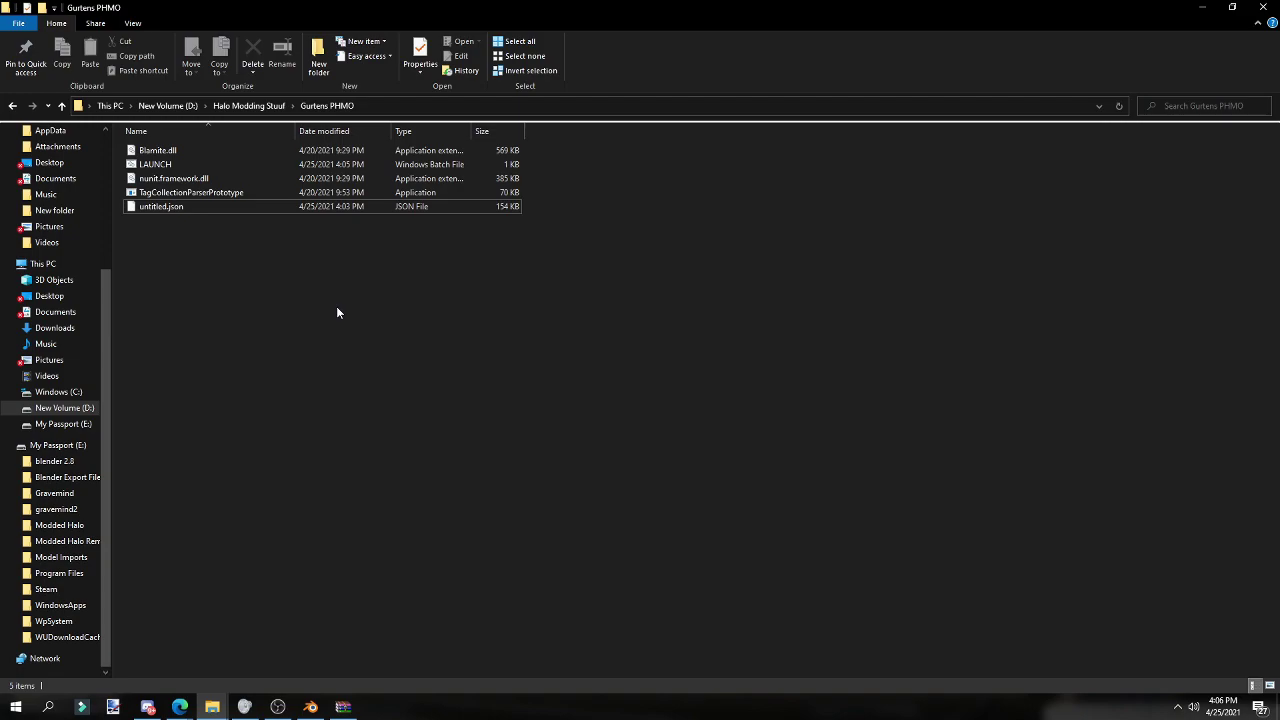
- Rename untitled.json in the Gurtens PHMO folder as longsword.json
{"action": "right_click", "coordinate": [189, 201]}
{"action": "right_click", "coordinate": [141, 208]}
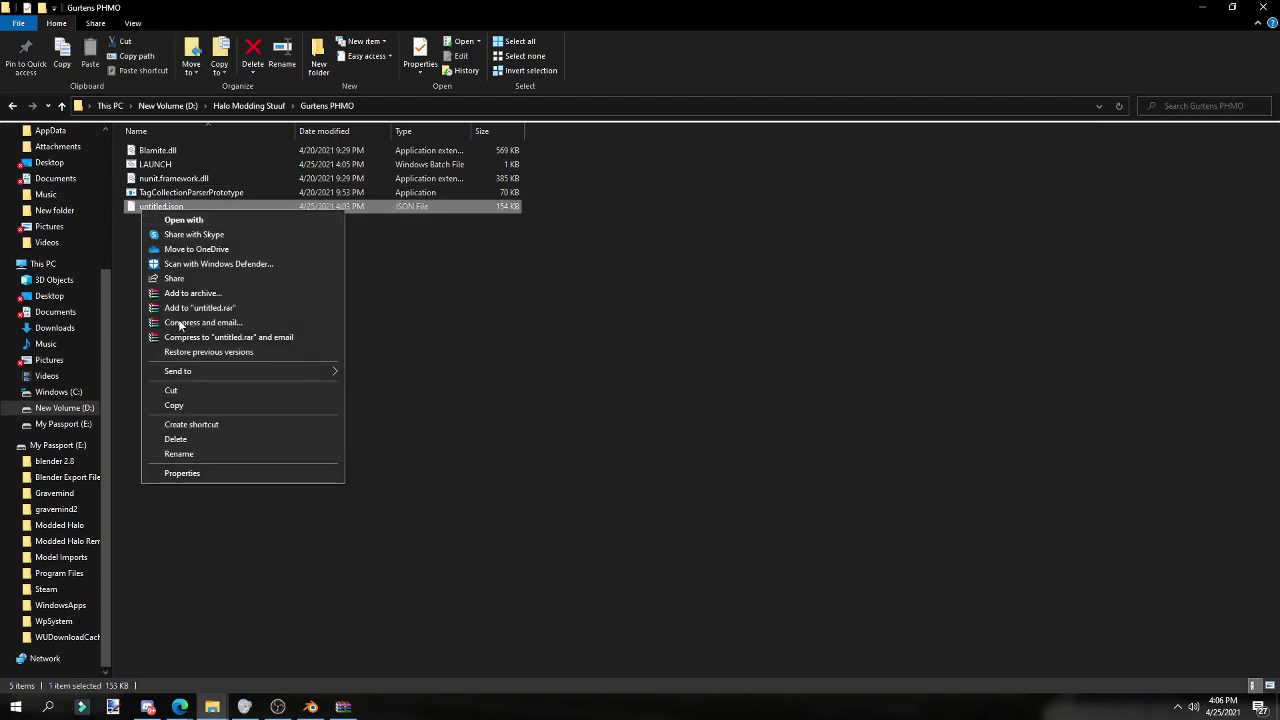
{"action": "left_click", "coordinate": [185, 452]}
{"action": "type", "text": "longsword"}
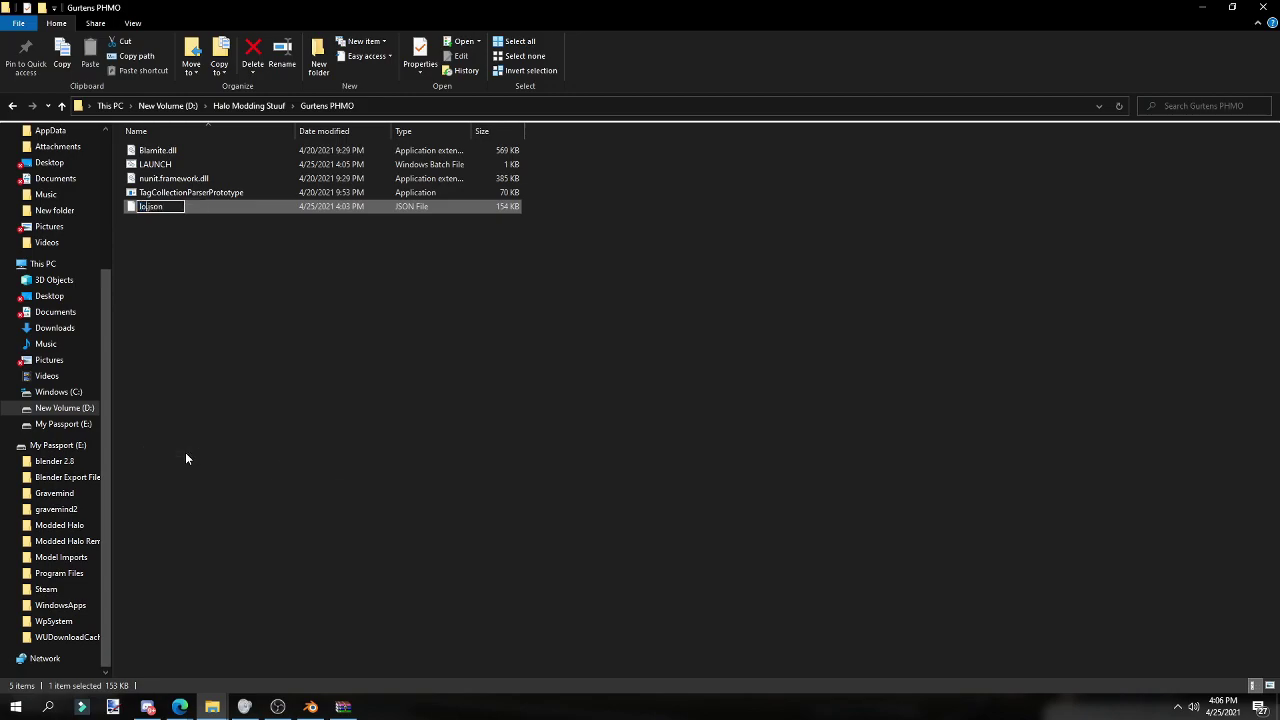
{"action": "key", "text": "Return"}
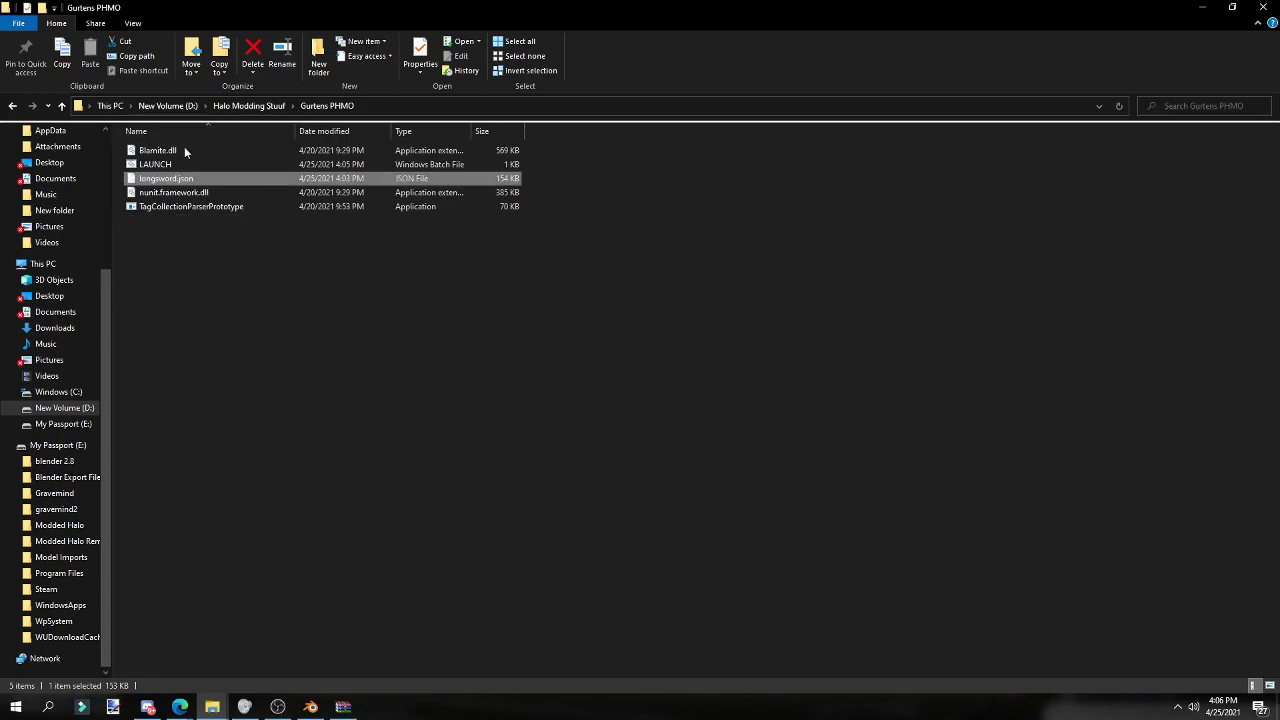
{"action": "right_click", "coordinate": [178, 186]}
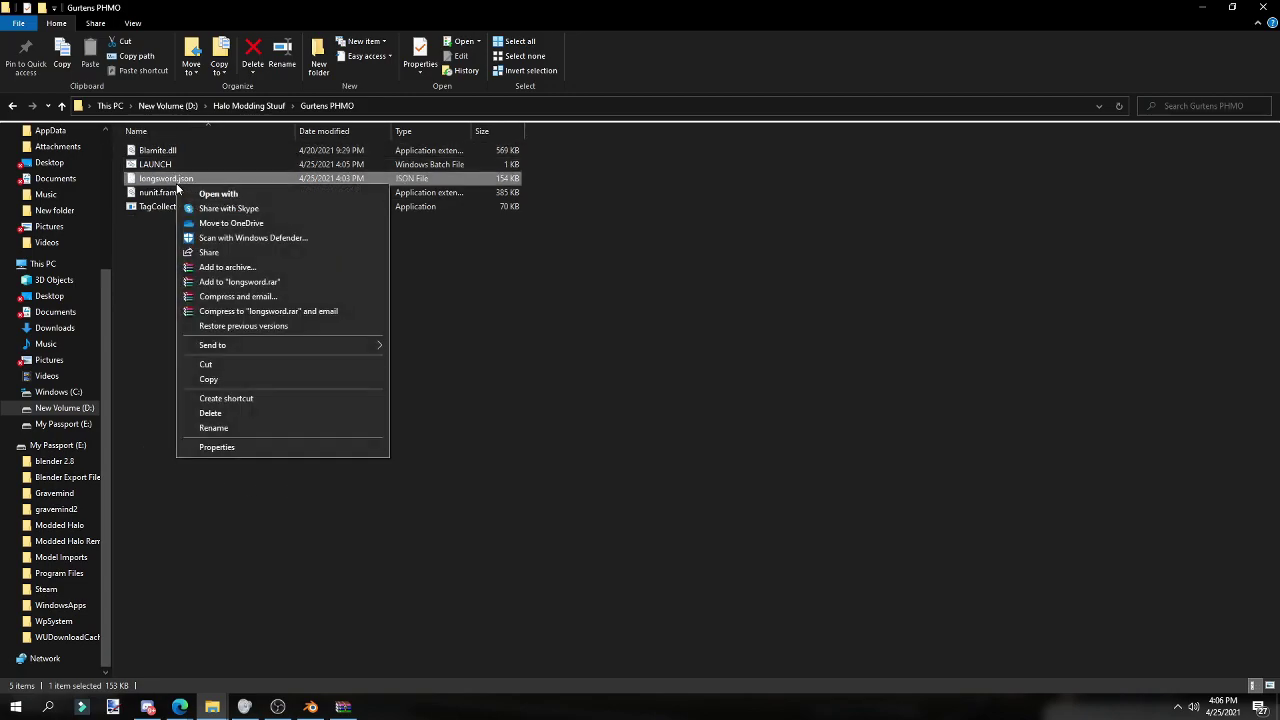
{"action": "left_click", "coordinate": [213, 430]}
{"action": "left_click", "coordinate": [231, 408]}
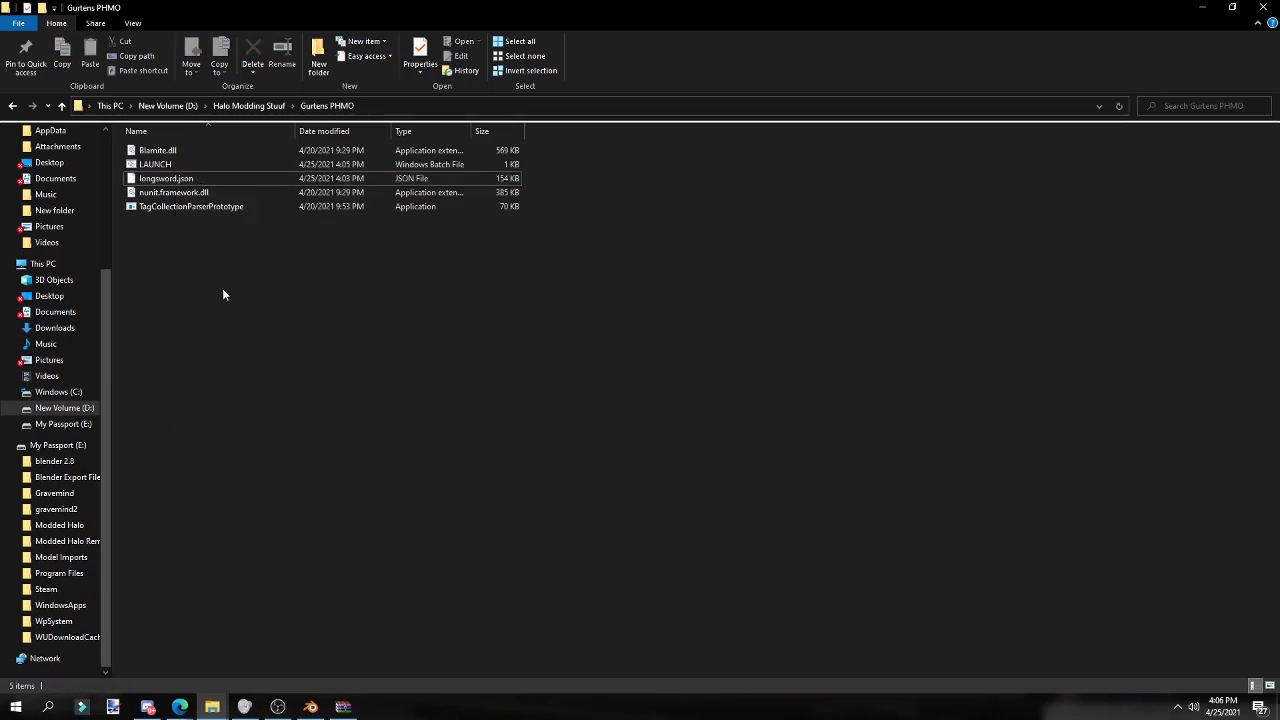
- Run the LAUNCH batch file, convert the JSON file named longsword, and close the converter when it finishes
{"action": "double_click", "coordinate": [168, 170]}
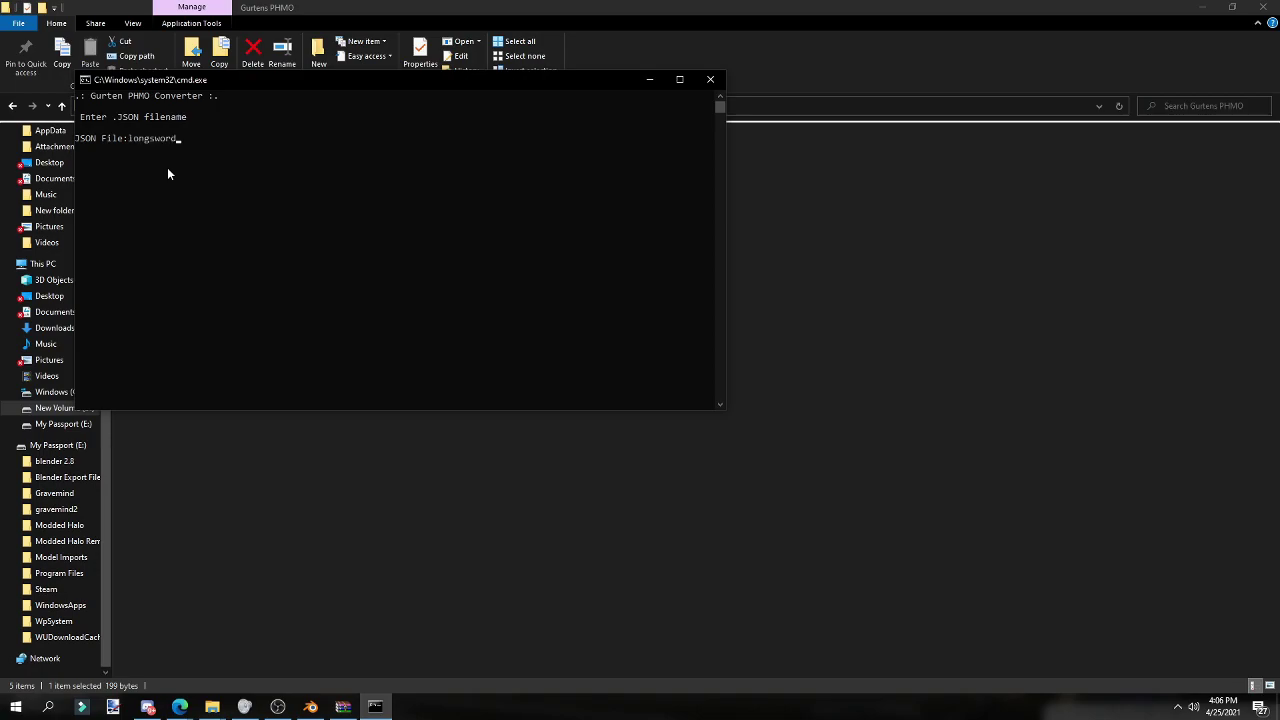
{"action": "type", "text": "longsword"}
{"action": "key", "text": "Return"}
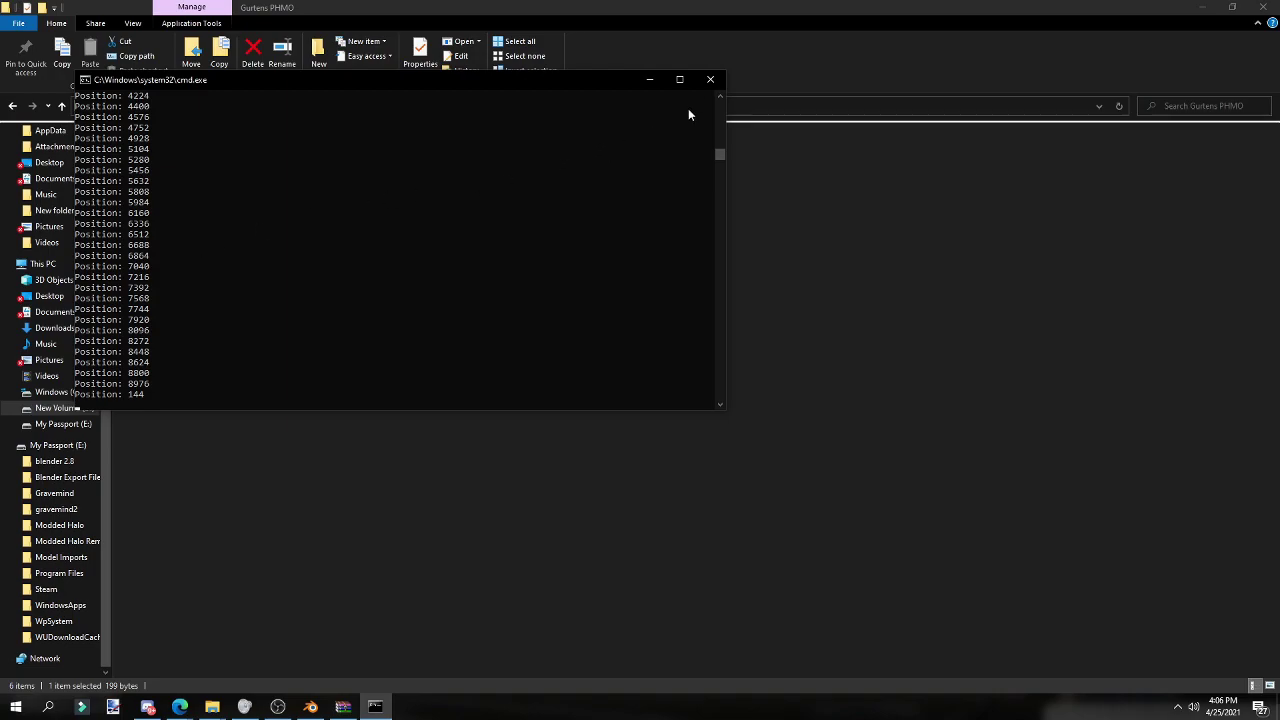
{"action": "left_click", "coordinate": [604, 349]}
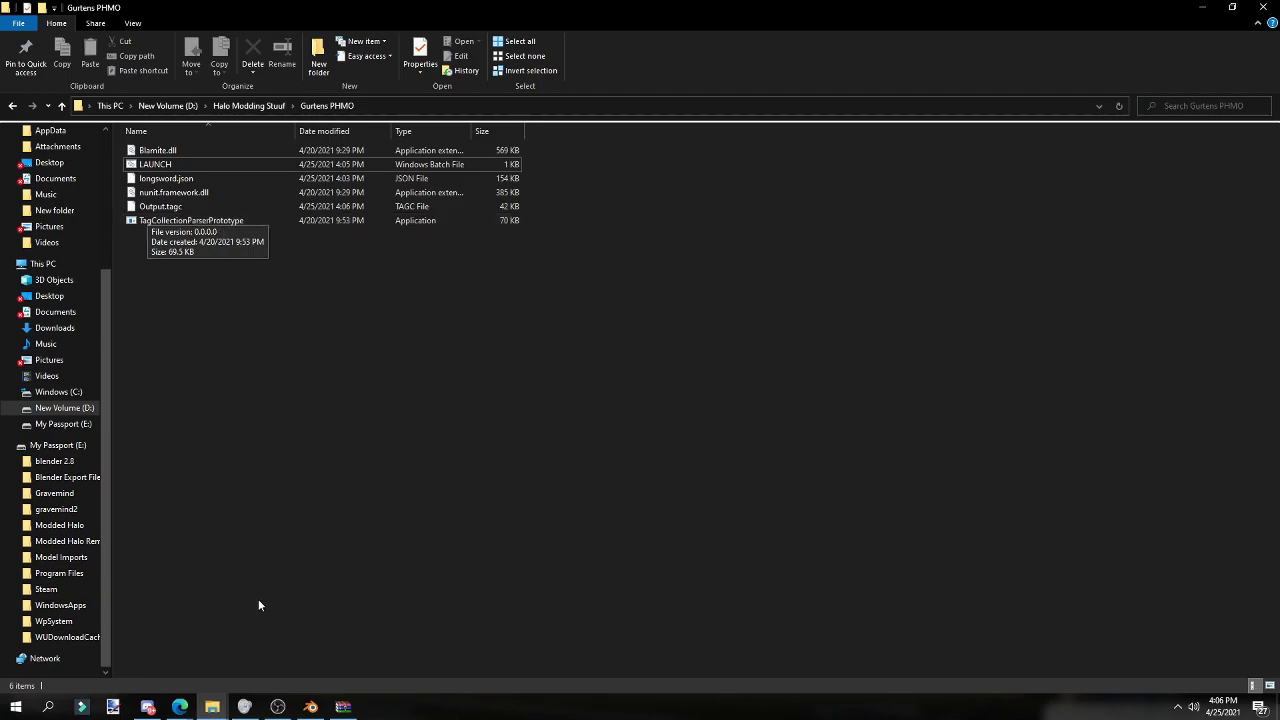
- Go to the Halo Assembly folder inside Halo Modding Stuuf and launch the Assembly application
{"action": "left_click", "coordinate": [249, 105]}
{"action": "left_click", "coordinate": [190, 278]}
{"action": "double_click", "coordinate": [190, 278]}
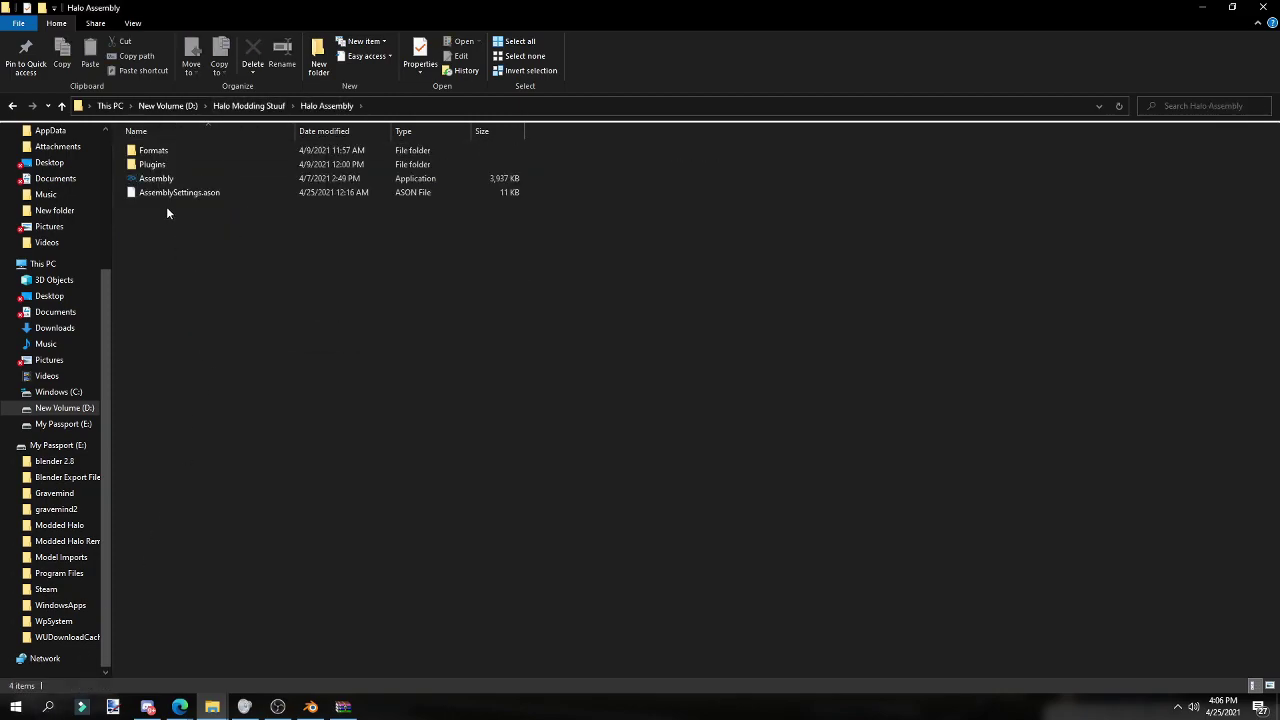
{"action": "right_click", "coordinate": [168, 180]}
{"action": "left_click", "coordinate": [196, 205]}
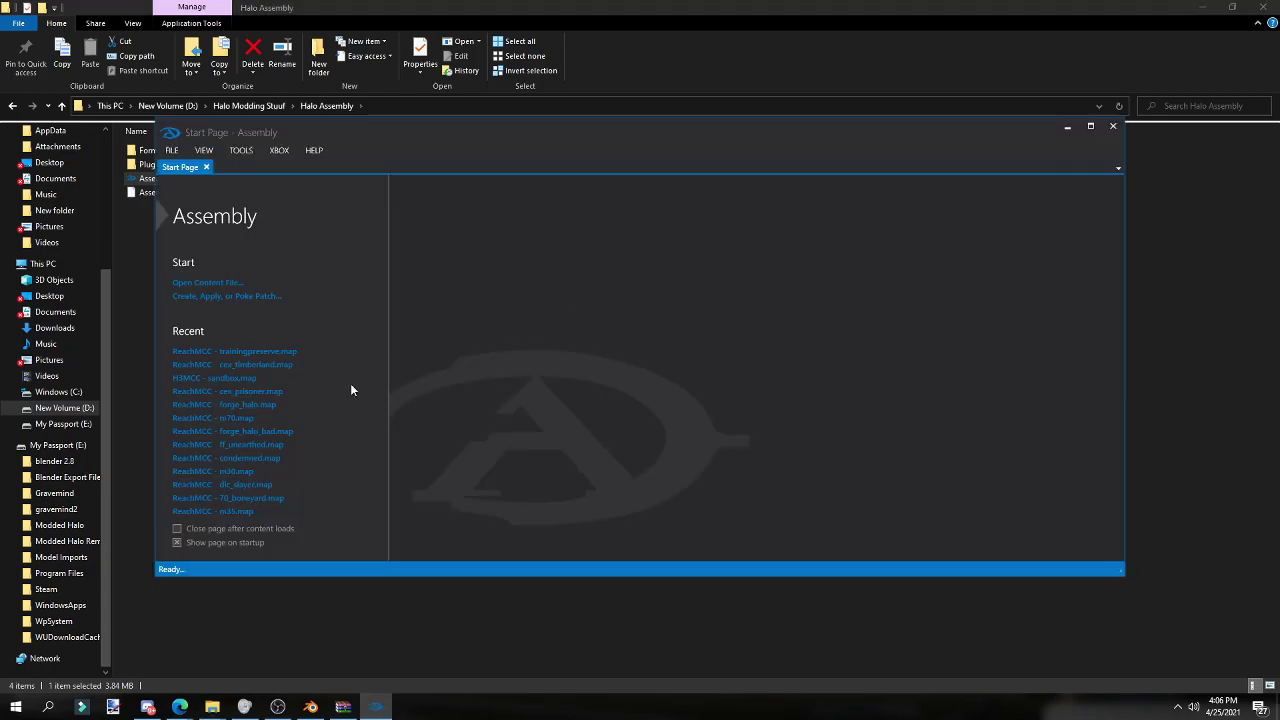
- Open the recent ReachMCC forge_halo map in Assembly and show its tag list
{"action": "left_click", "coordinate": [273, 405]}
{"action": "key", "text": "Return"}
{"action": "left_click", "coordinate": [211, 187]}
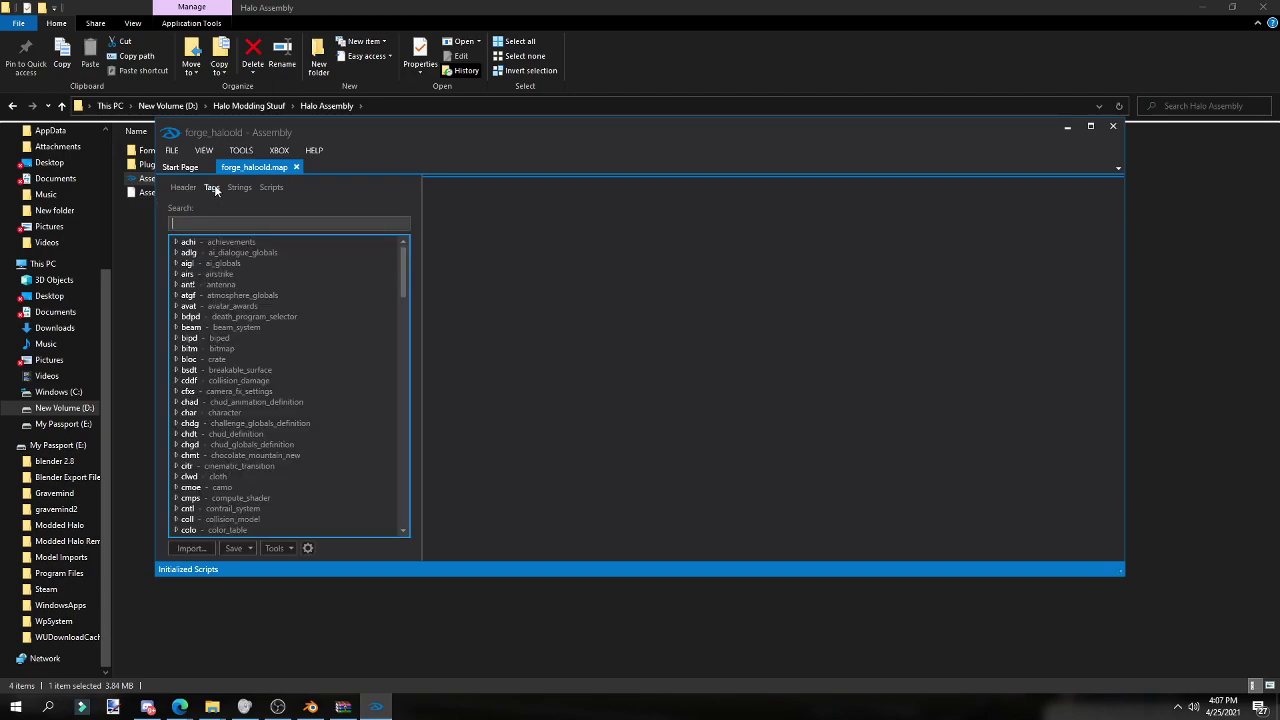
- Load Output.tagc from the Gurtens PHMO folder as the tag container to import
{"action": "left_click", "coordinate": [190, 548]}
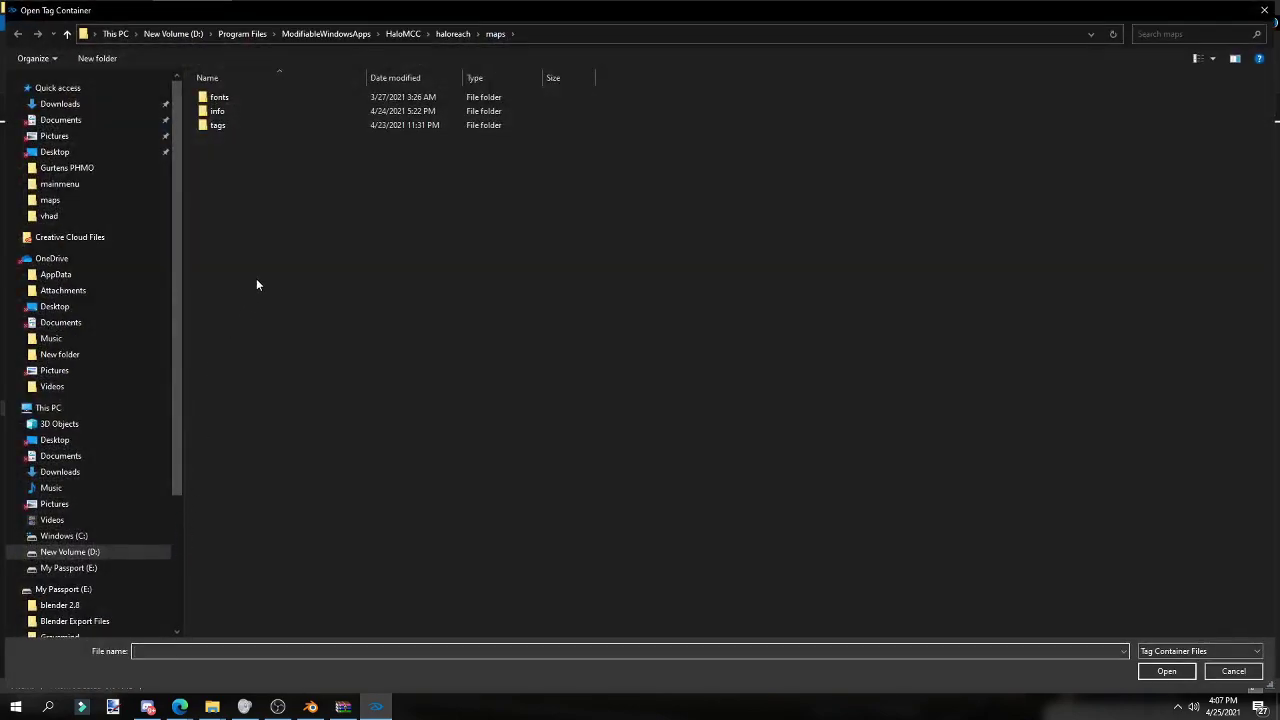
{"action": "left_click", "coordinate": [68, 167]}
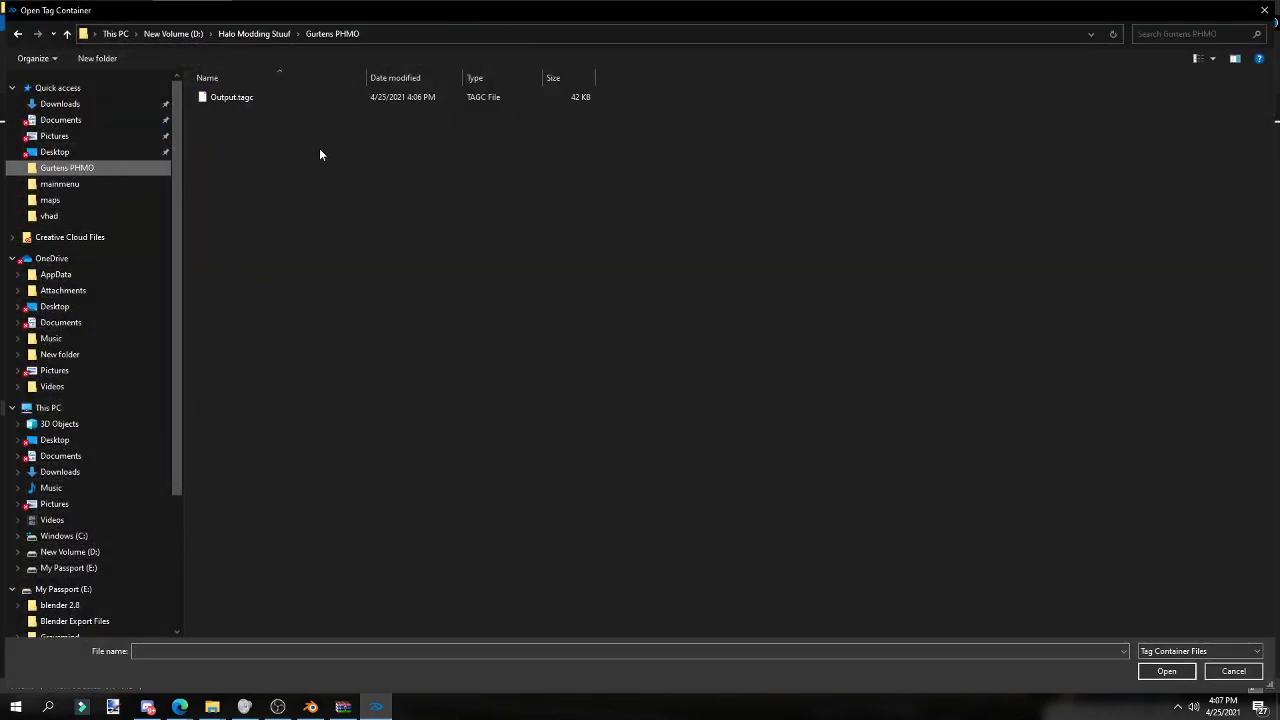
{"action": "double_click", "coordinate": [279, 100]}
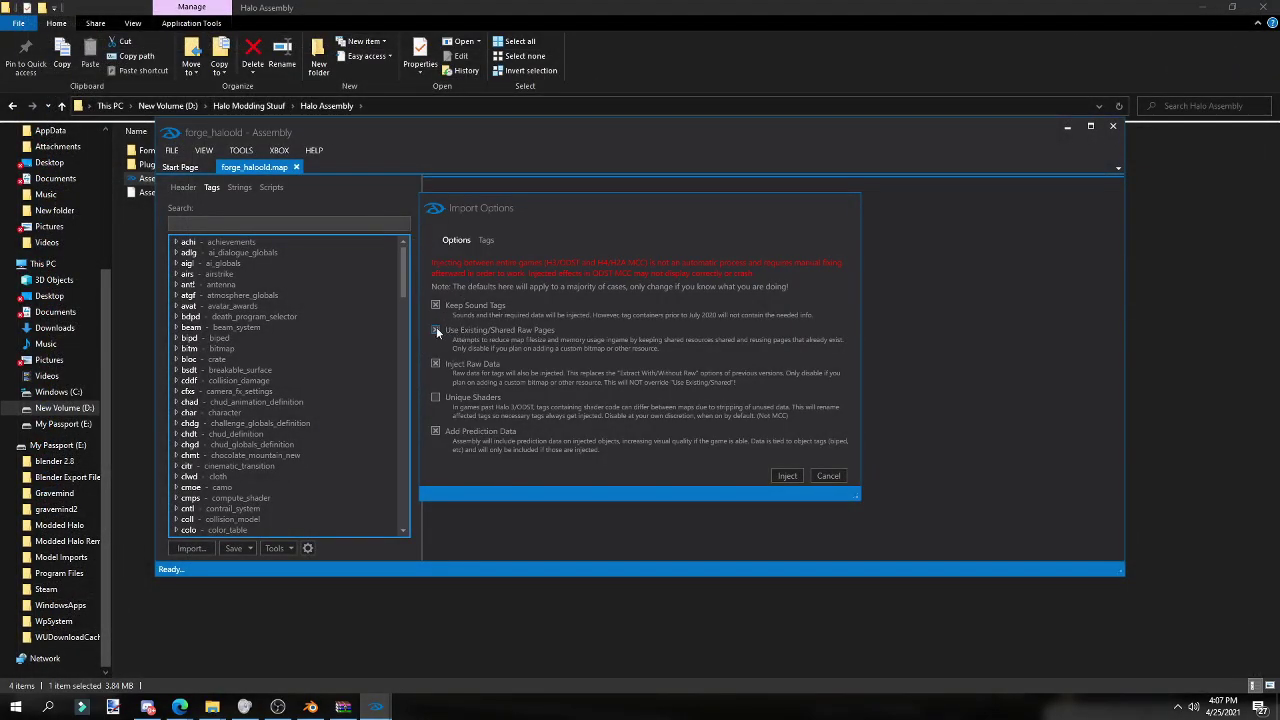
- Rename the container's phmo tag to longsword_tagc, inject it into the map, and dismiss the import message
{"action": "left_click", "coordinate": [486, 242]}
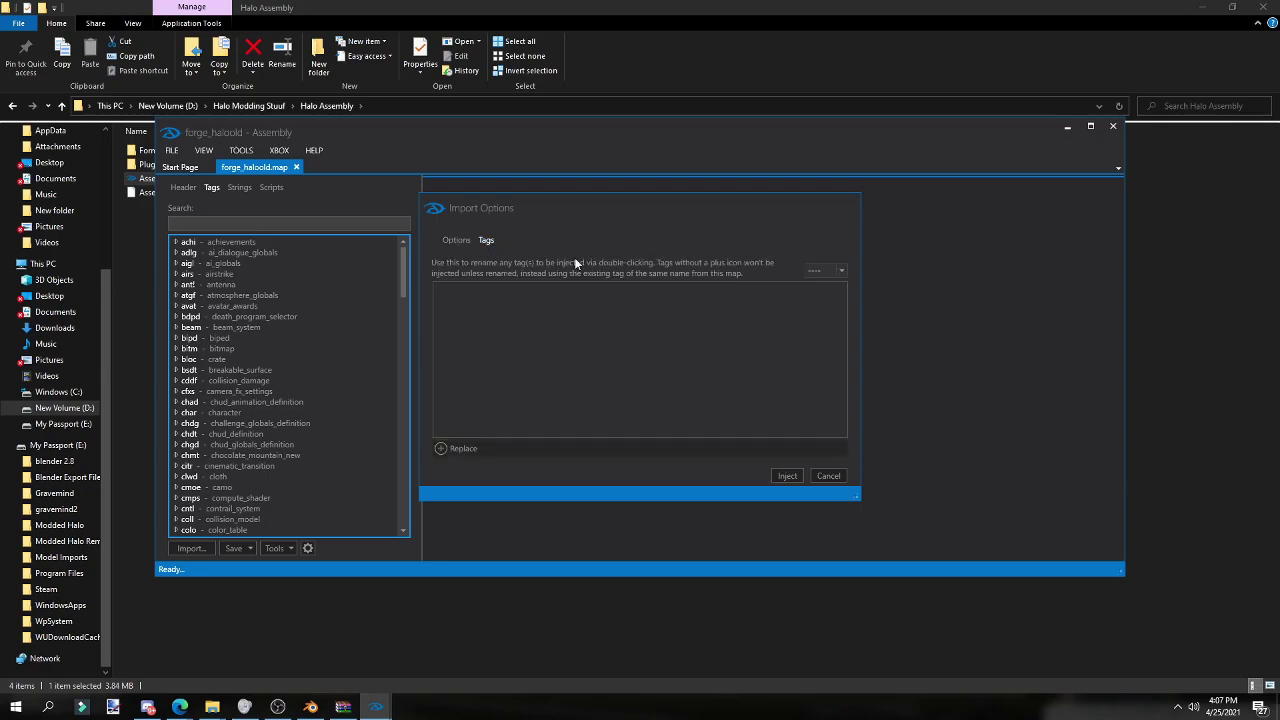
{"action": "double_click", "coordinate": [710, 288]}
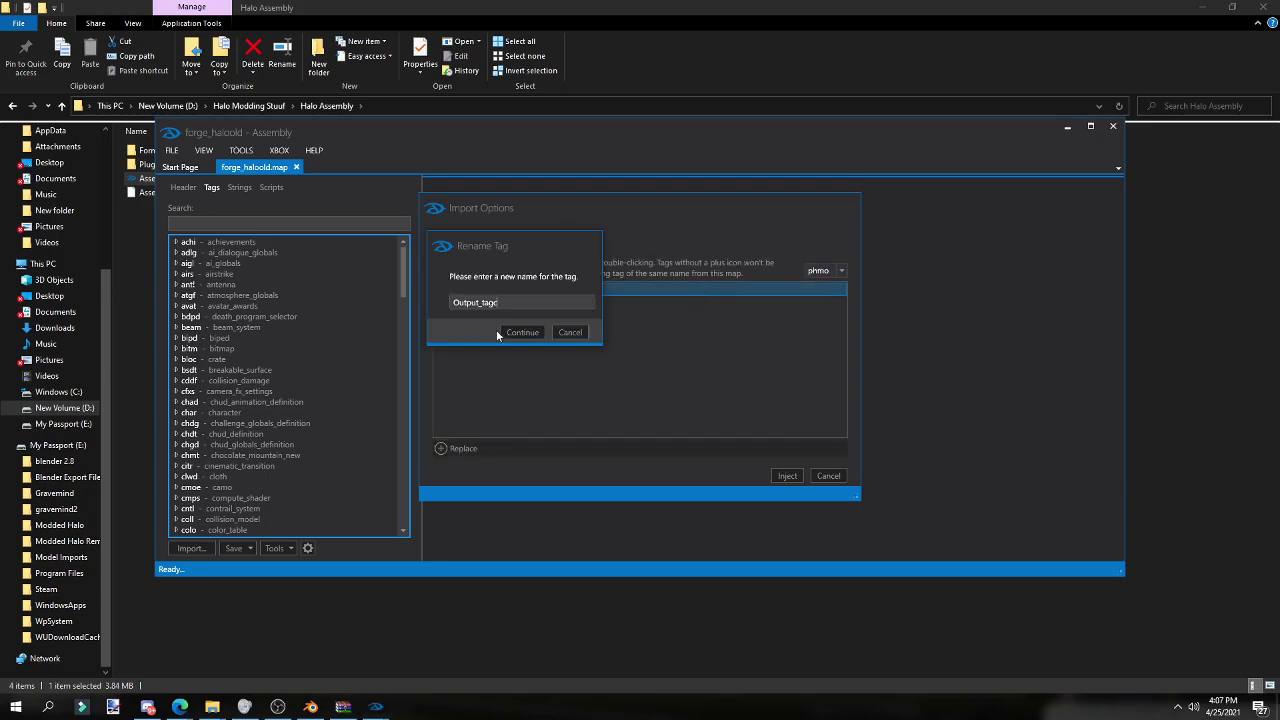
{"action": "left_click_drag", "start_coordinate": [477, 304], "coordinate": [426, 304]}
{"action": "type", "text": "longsword"}
{"action": "key", "text": "Return"}
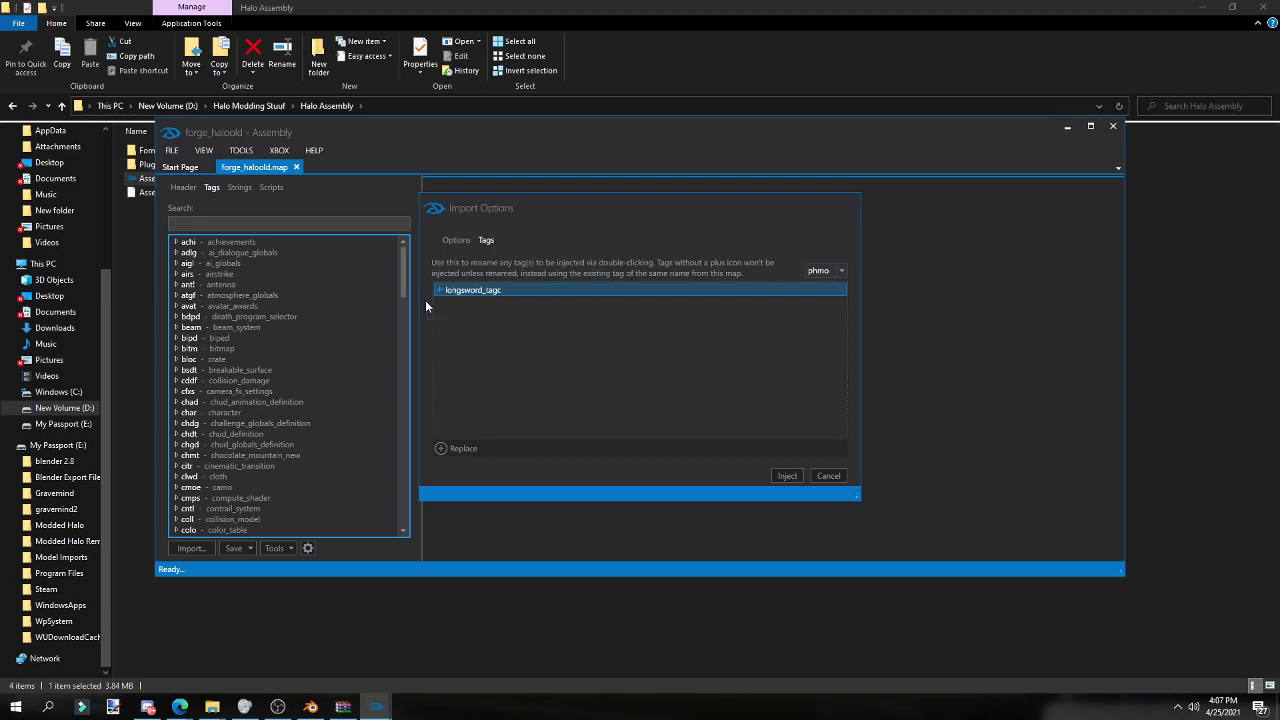
{"action": "left_click", "coordinate": [789, 476]}
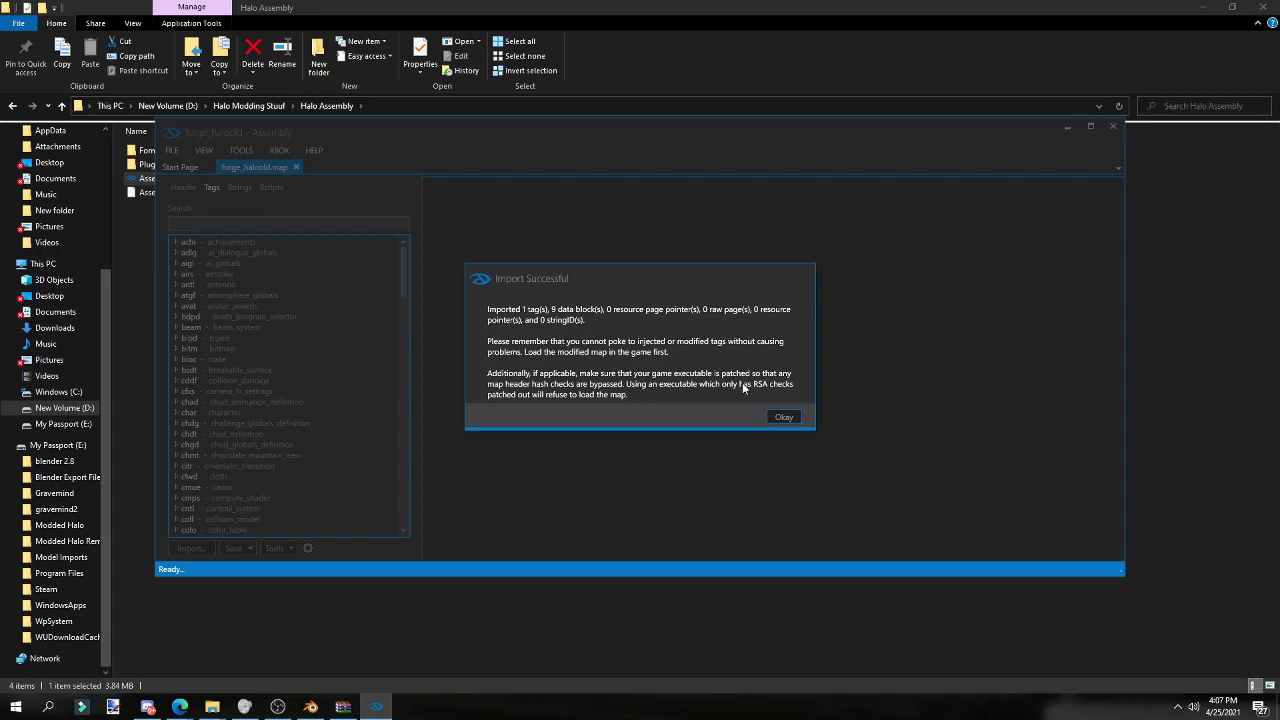
{"action": "left_click", "coordinate": [784, 418]}
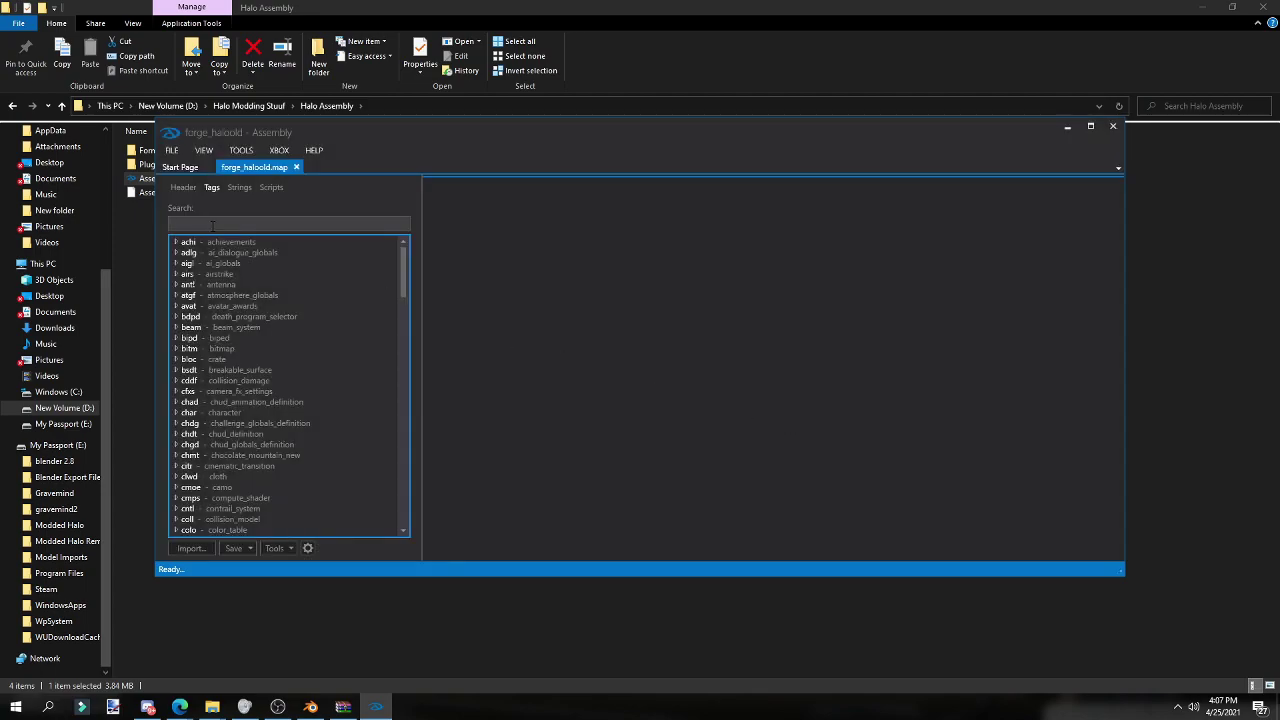
- Search the map's tags for longsword and open the longsword_tagc physics model
{"action": "type", "text": "longsswo"}
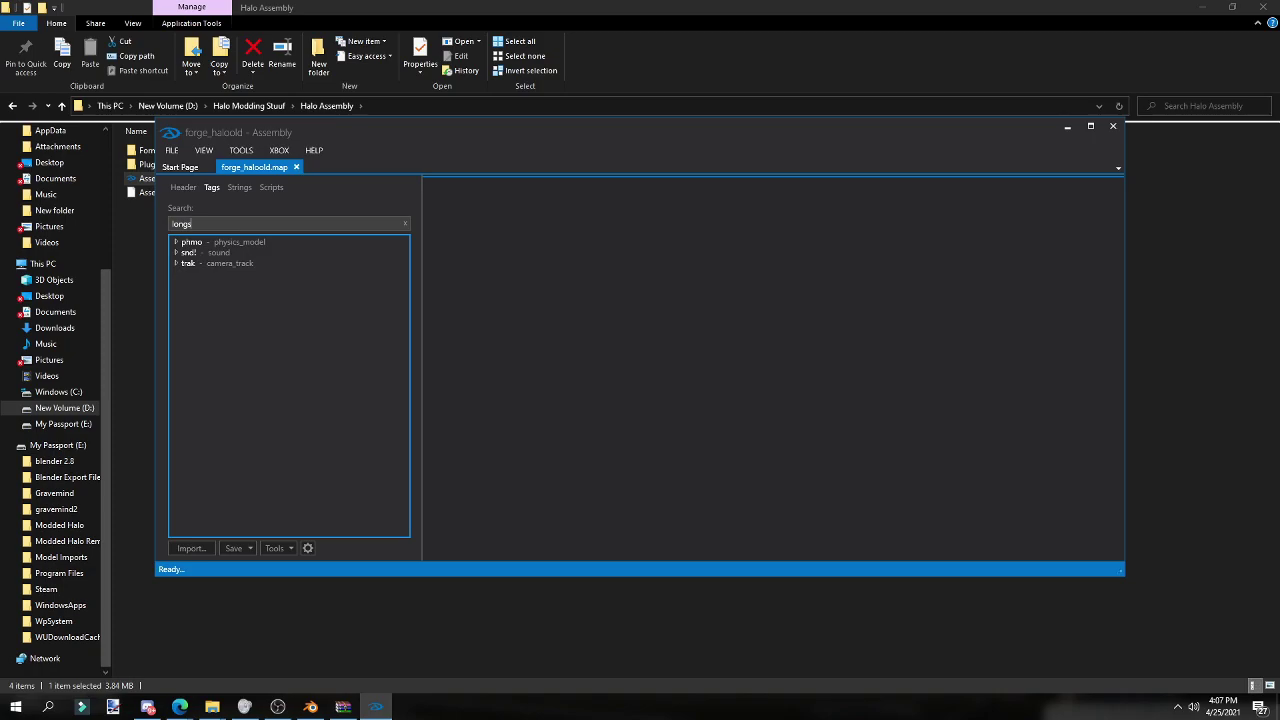
{"action": "key", "text": "BackSpace"}
{"action": "key", "text": "BackSpace"}
{"action": "key", "text": "BackSpace"}
{"action": "type", "text": "wors"}
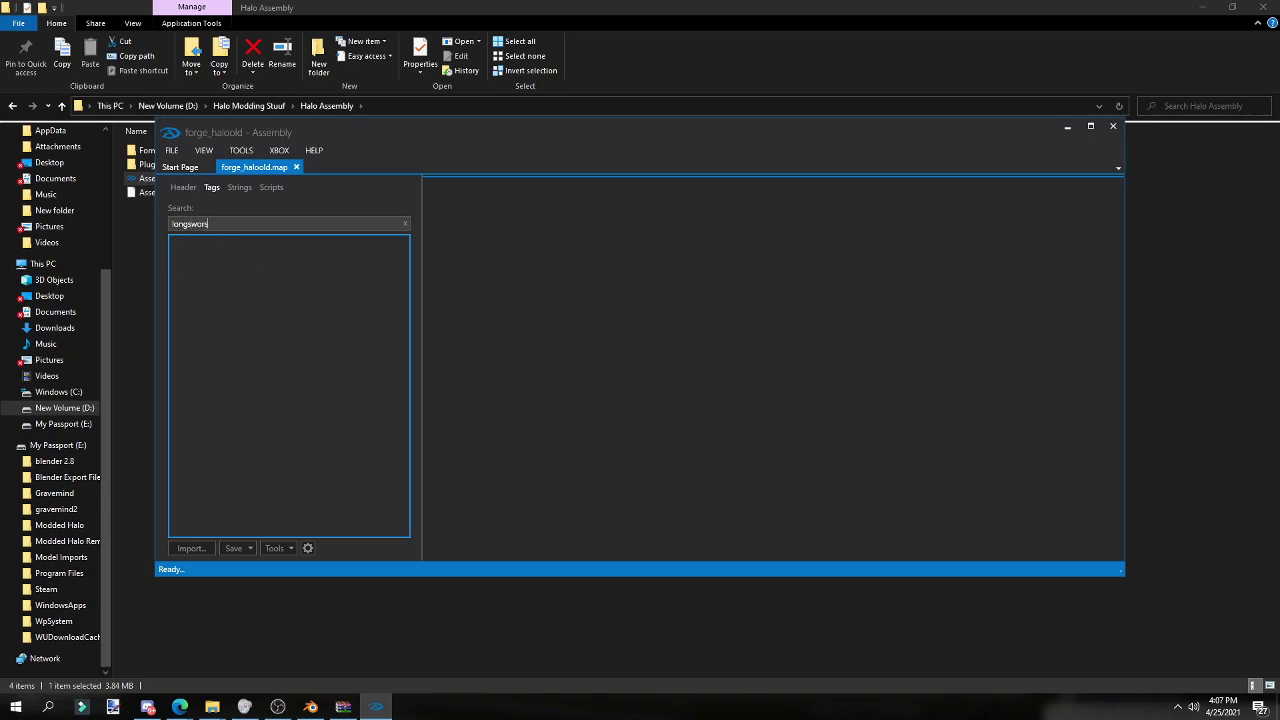
{"action": "key", "text": "BackSpace"}
{"action": "type", "text": "d"}
{"action": "left_click", "coordinate": [178, 243]}
{"action": "double_click", "coordinate": [219, 253]}
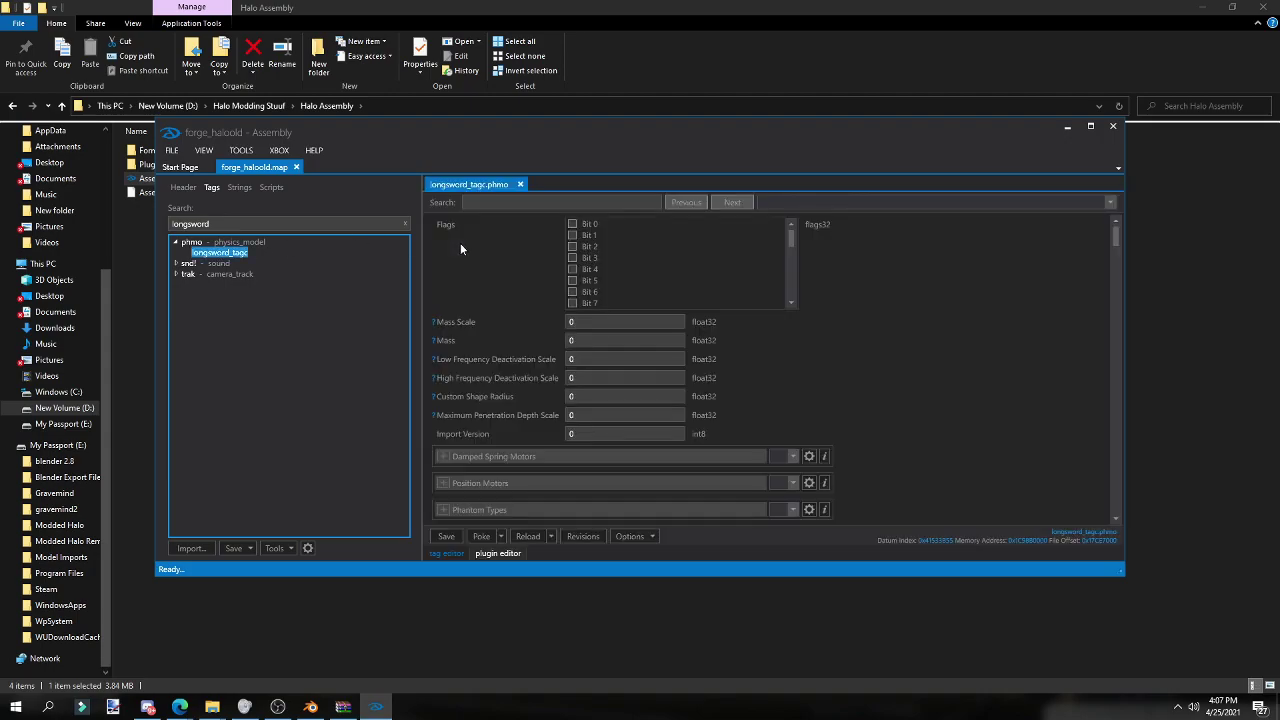
- Maximize the Assembly window and set the Motion Type under Rigid Bodies to Box
{"action": "scroll", "coordinate": [865, 380], "scroll_direction": "down", "scroll_amount": 10}
{"action": "left_click_drag", "start_coordinate": [706, 156], "coordinate": [726, 11]}
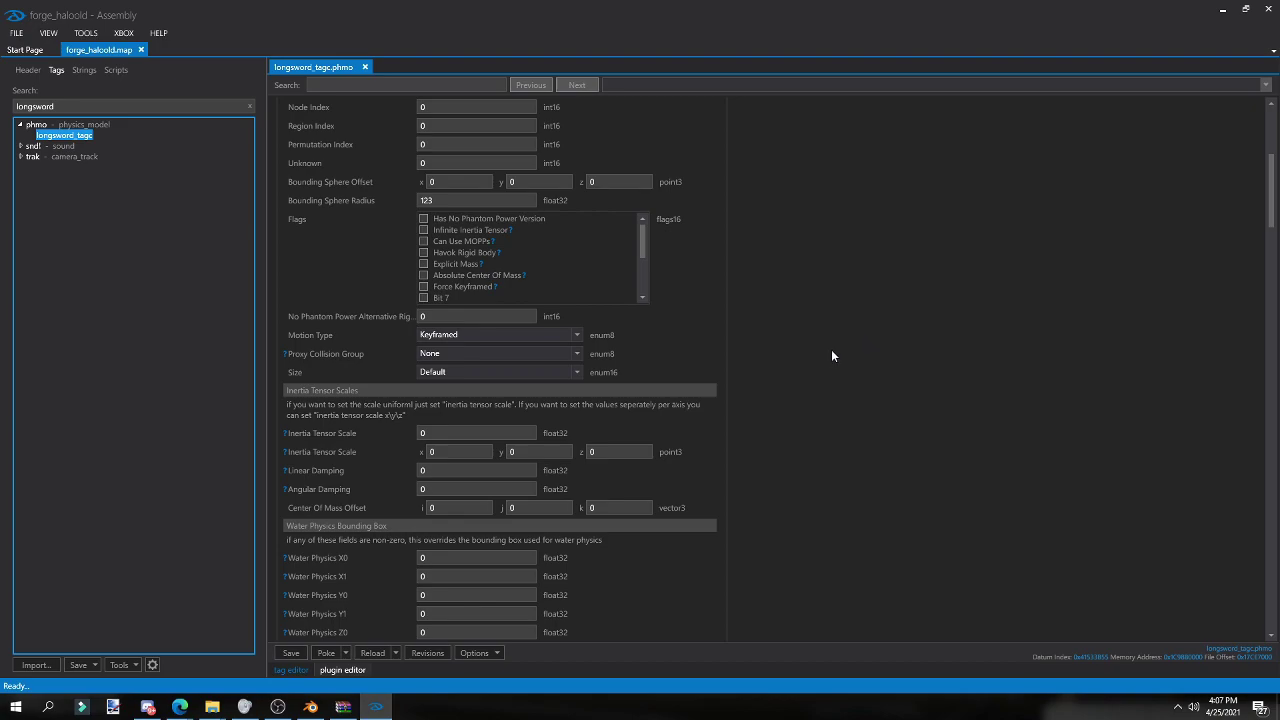
{"action": "scroll", "coordinate": [719, 391], "scroll_direction": "up", "scroll_amount": 3}
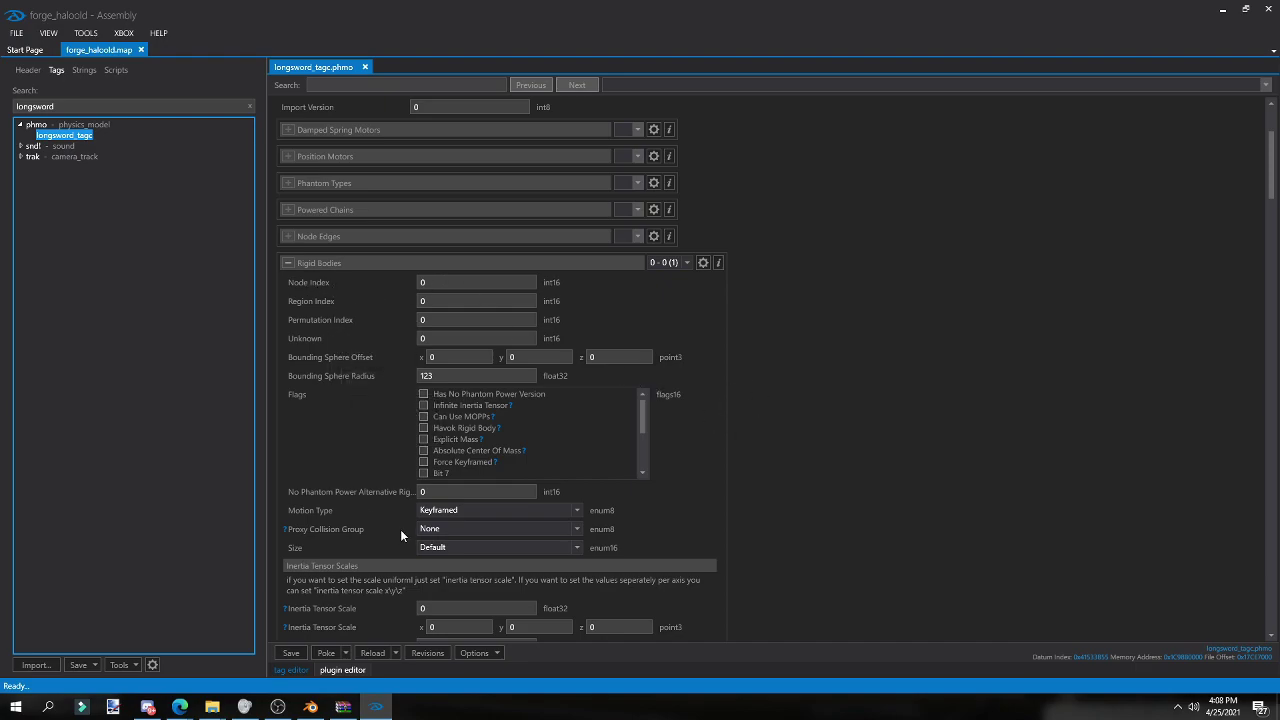
{"action": "left_click", "coordinate": [447, 511]}
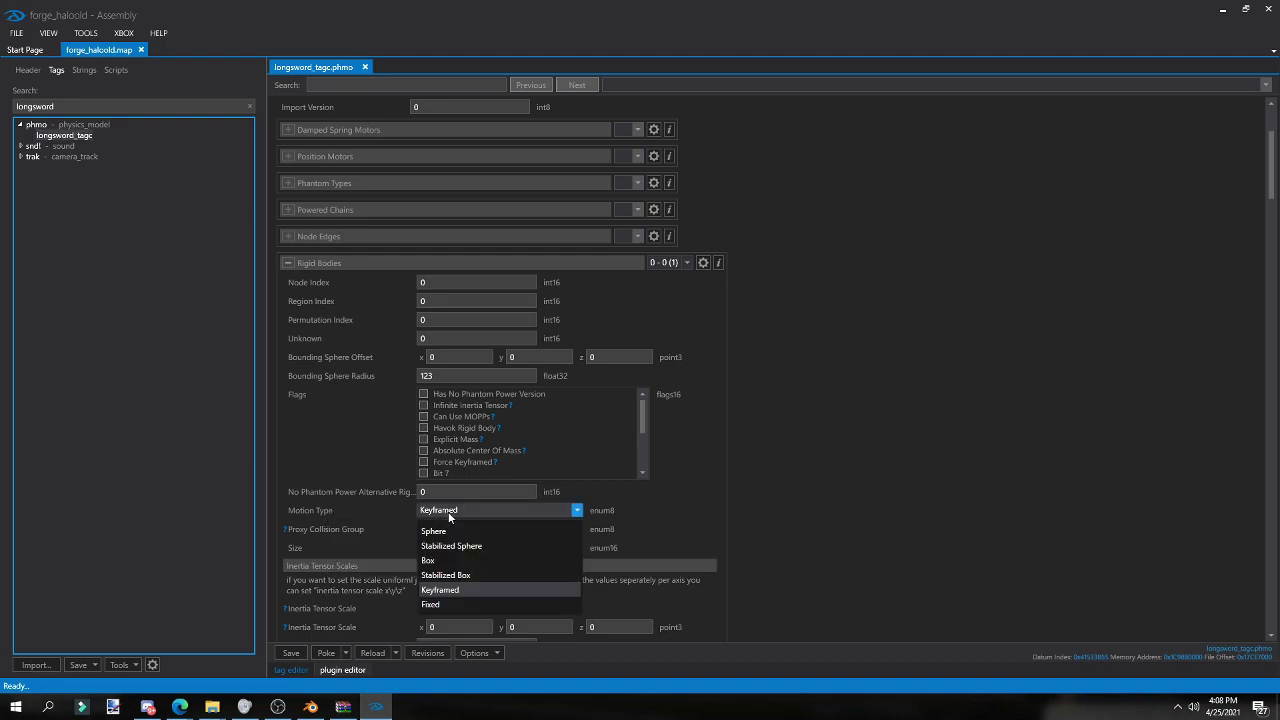
{"action": "left_click", "coordinate": [447, 560]}
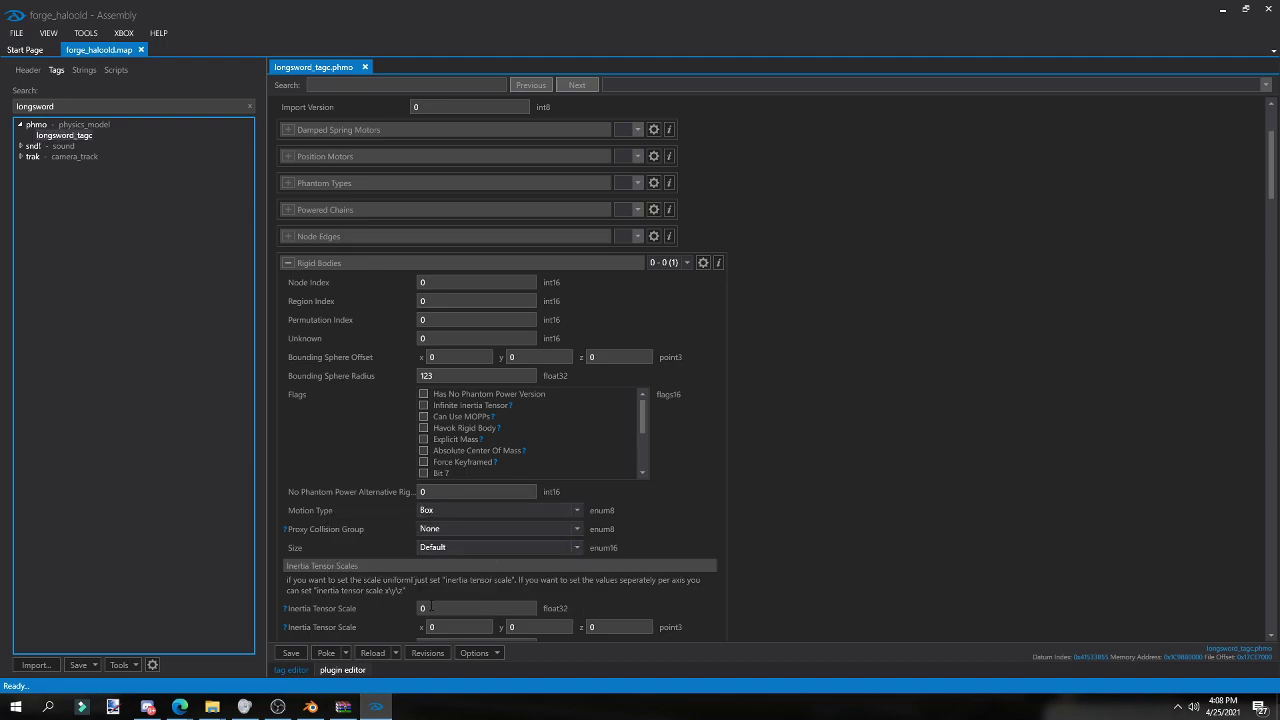
- Search the tags for pelican and open the objects\vehicles\human\pelican\pelican physics model at its rigid body inertia values
{"action": "scroll", "coordinate": [852, 580], "scroll_direction": "down", "scroll_amount": 10}
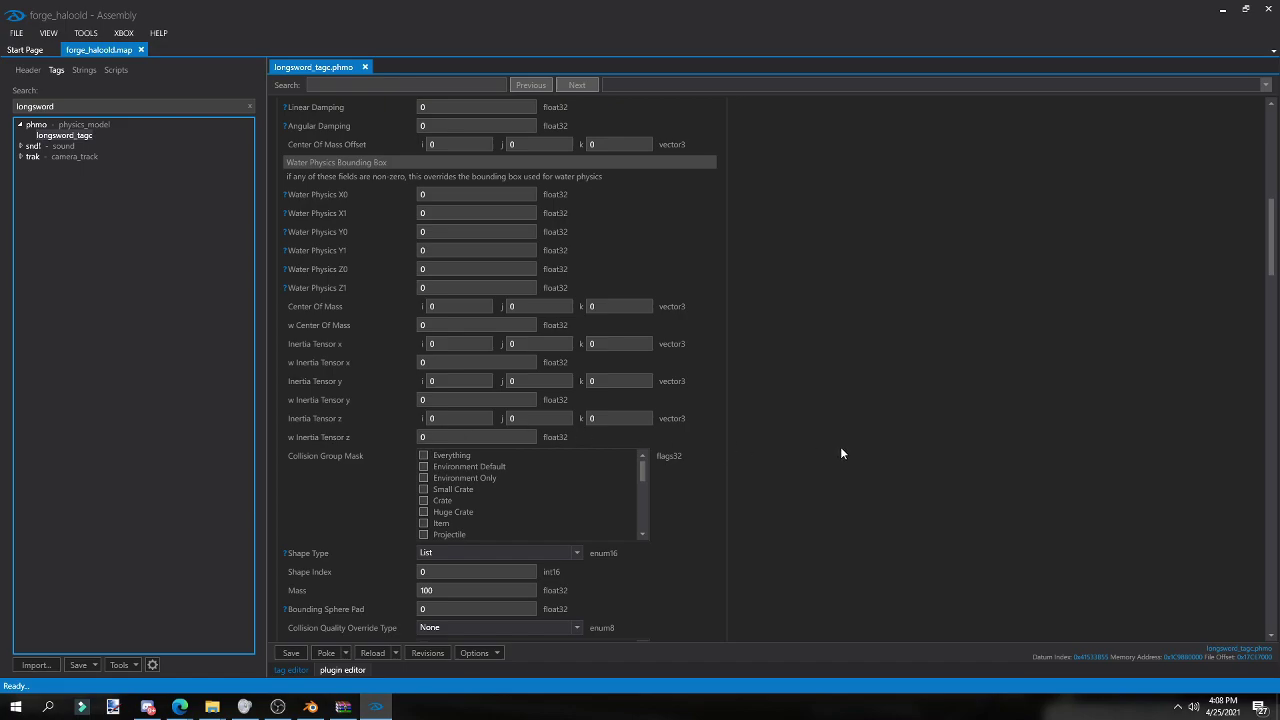
{"action": "left_click_drag", "start_coordinate": [86, 107], "coordinate": [2, 114]}
{"action": "key", "text": "BackSpace"}
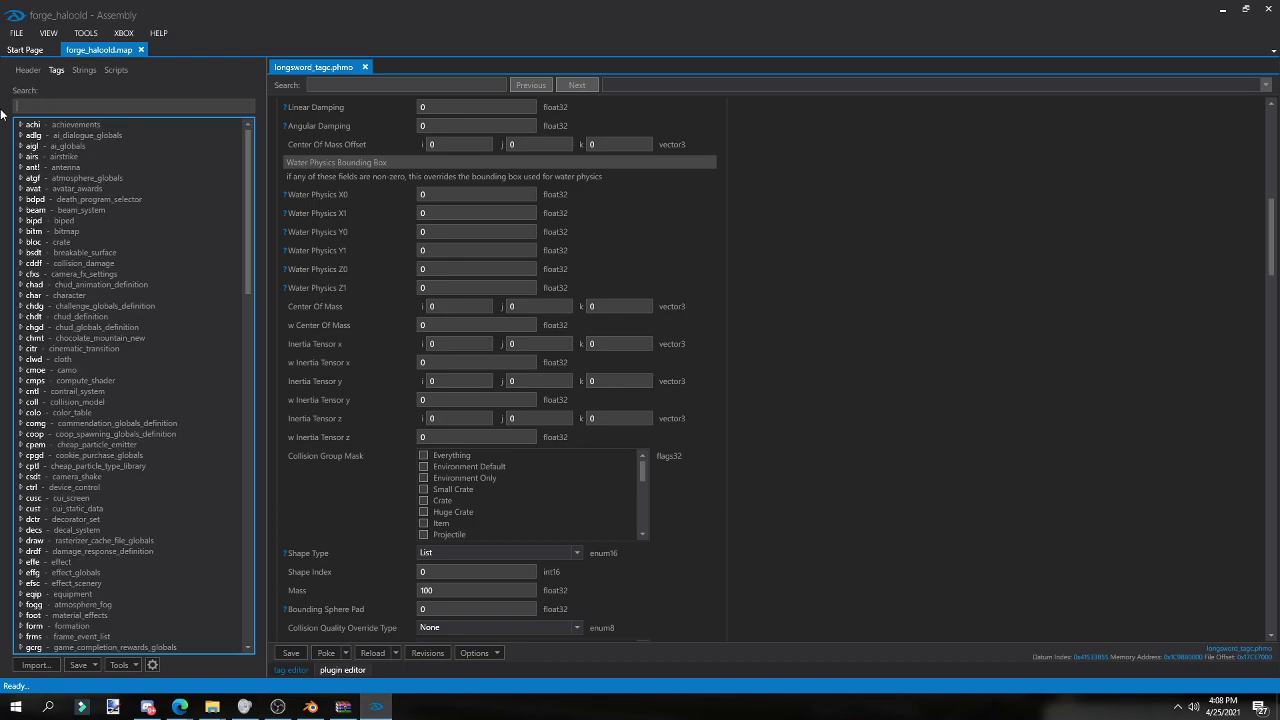
{"action": "type", "text": "pelican"}
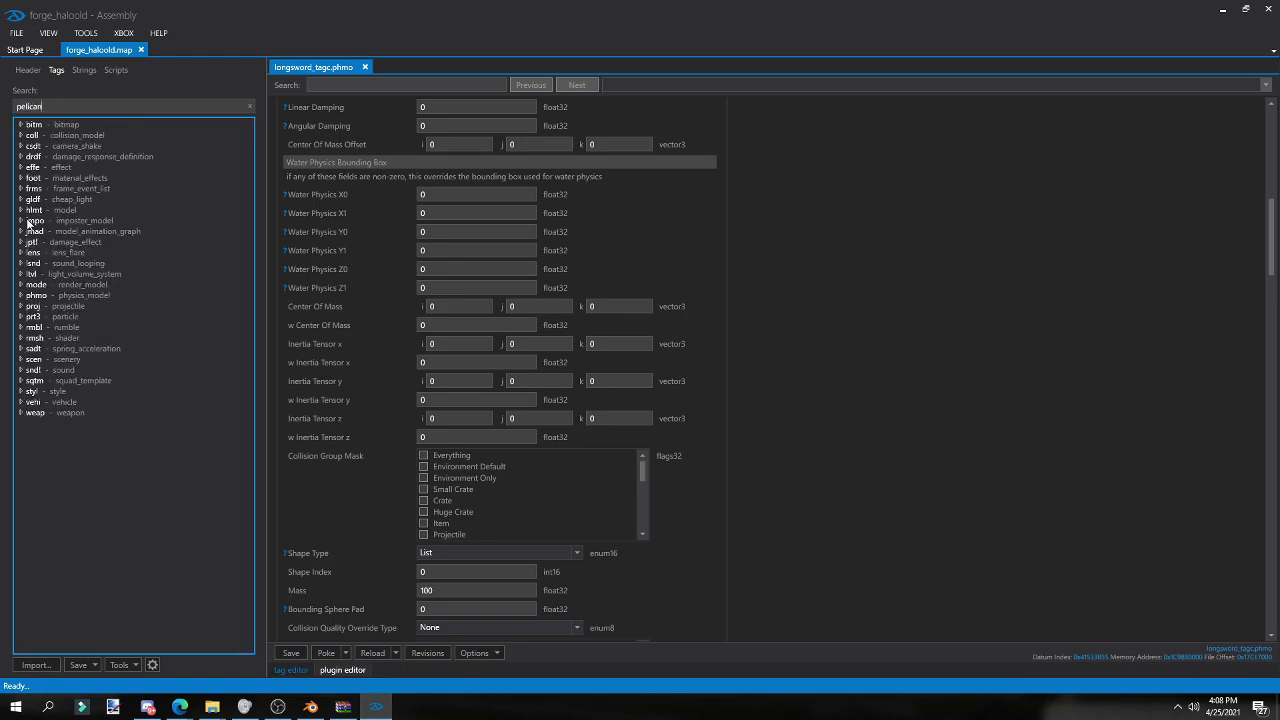
{"action": "left_click", "coordinate": [20, 296]}
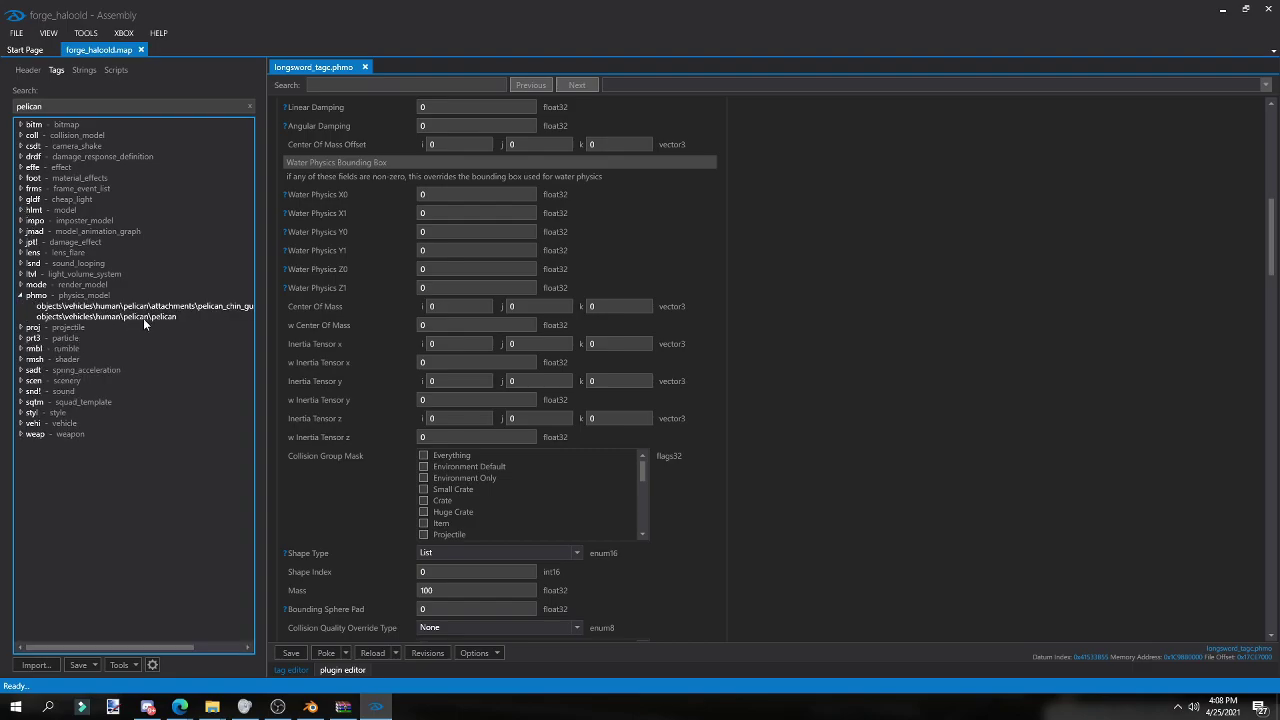
{"action": "double_click", "coordinate": [137, 317]}
{"action": "scroll", "coordinate": [1087, 427], "scroll_direction": "down", "scroll_amount": 10}
{"action": "scroll", "coordinate": [1068, 444], "scroll_direction": "up", "scroll_amount": 5}
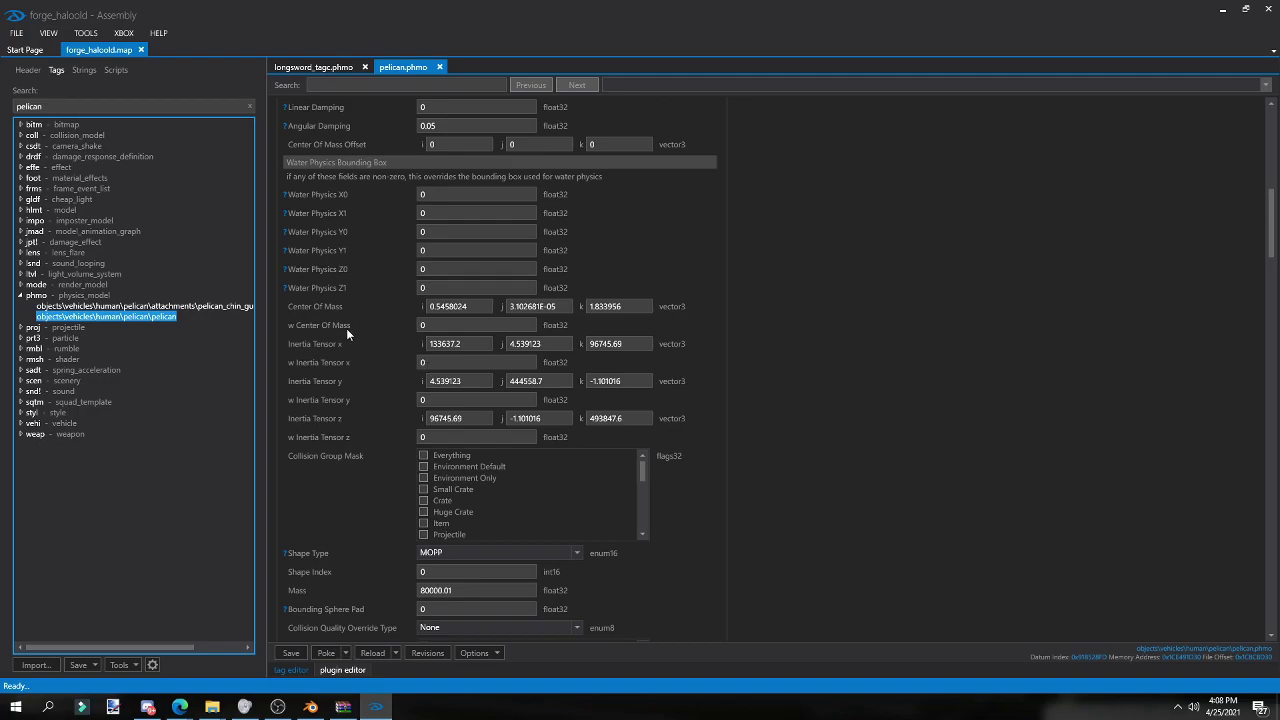
- Copy the pelican's Inertia Tensor x, y and z values into the longsword physics model: 133637.2, 4.539123, 96745.69; 4.539123, 444558.7, -1.101016; 96745.69, -1.101016, 493847.6
{"action": "left_click", "coordinate": [295, 338]}
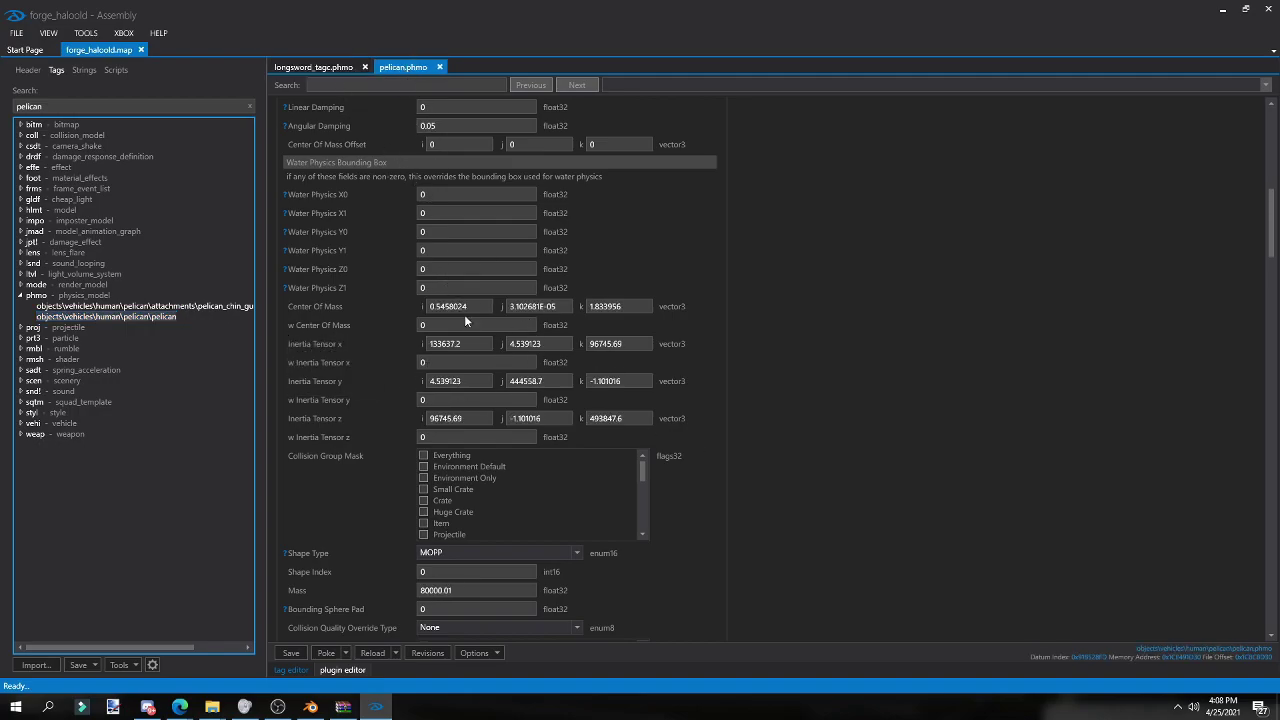
{"action": "left_click_drag", "start_coordinate": [474, 342], "coordinate": [394, 336]}
{"action": "key", "text": "ctrl+c"}
{"action": "left_click", "coordinate": [328, 66]}
{"action": "double_click", "coordinate": [434, 343]}
{"action": "key", "text": "ctrl+v"}
{"action": "left_click", "coordinate": [424, 71]}
{"action": "left_click", "coordinate": [320, 67]}
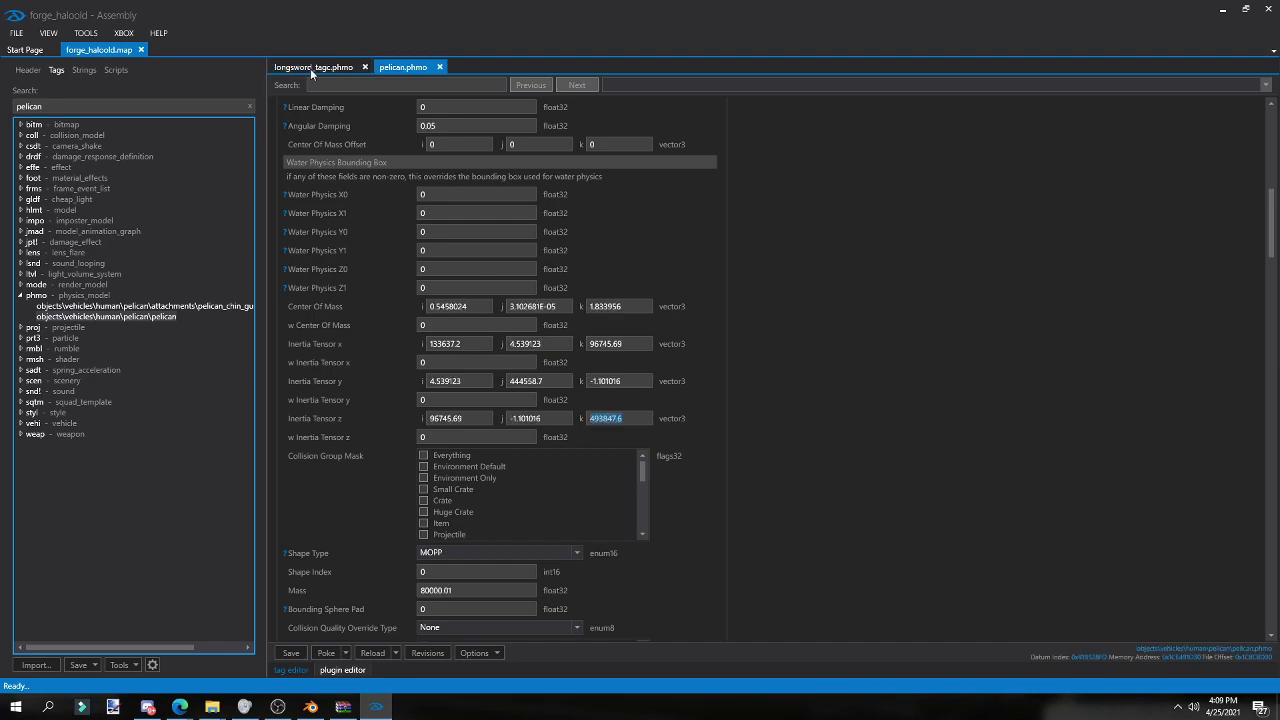
{"action": "left_click", "coordinate": [310, 68]}
{"action": "double_click", "coordinate": [612, 419]}
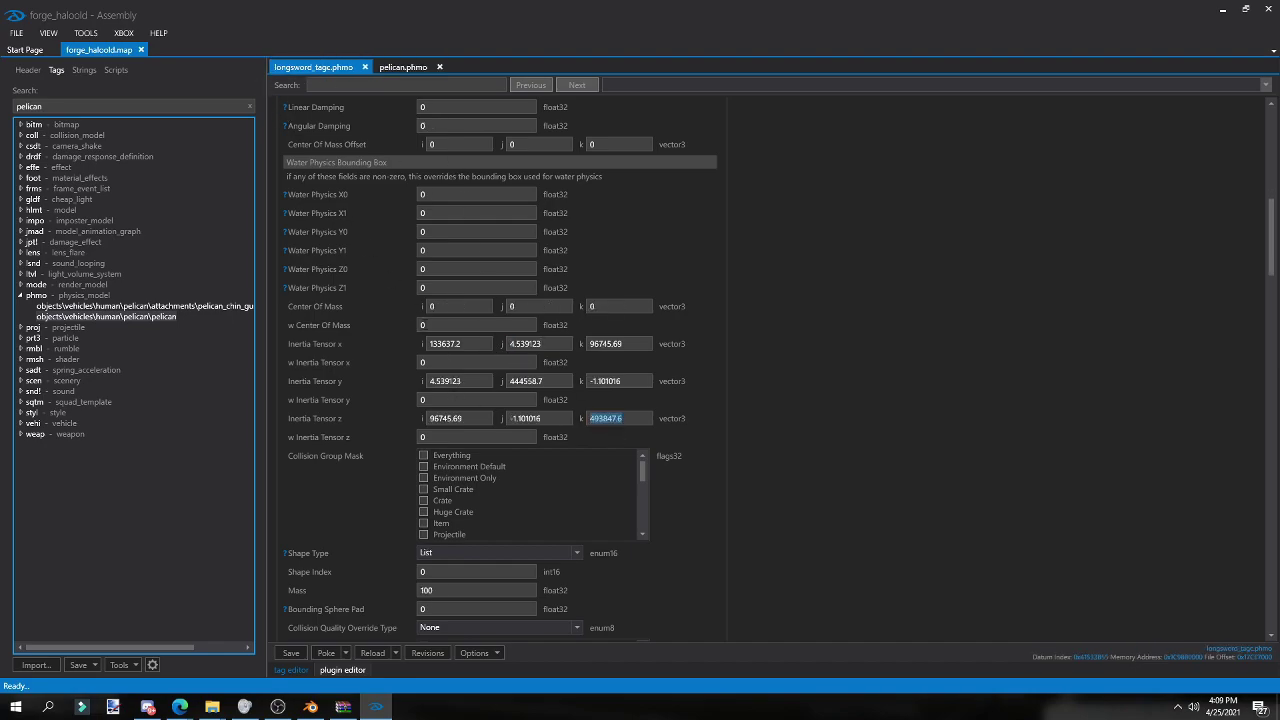
{"action": "left_click", "coordinate": [409, 69]}
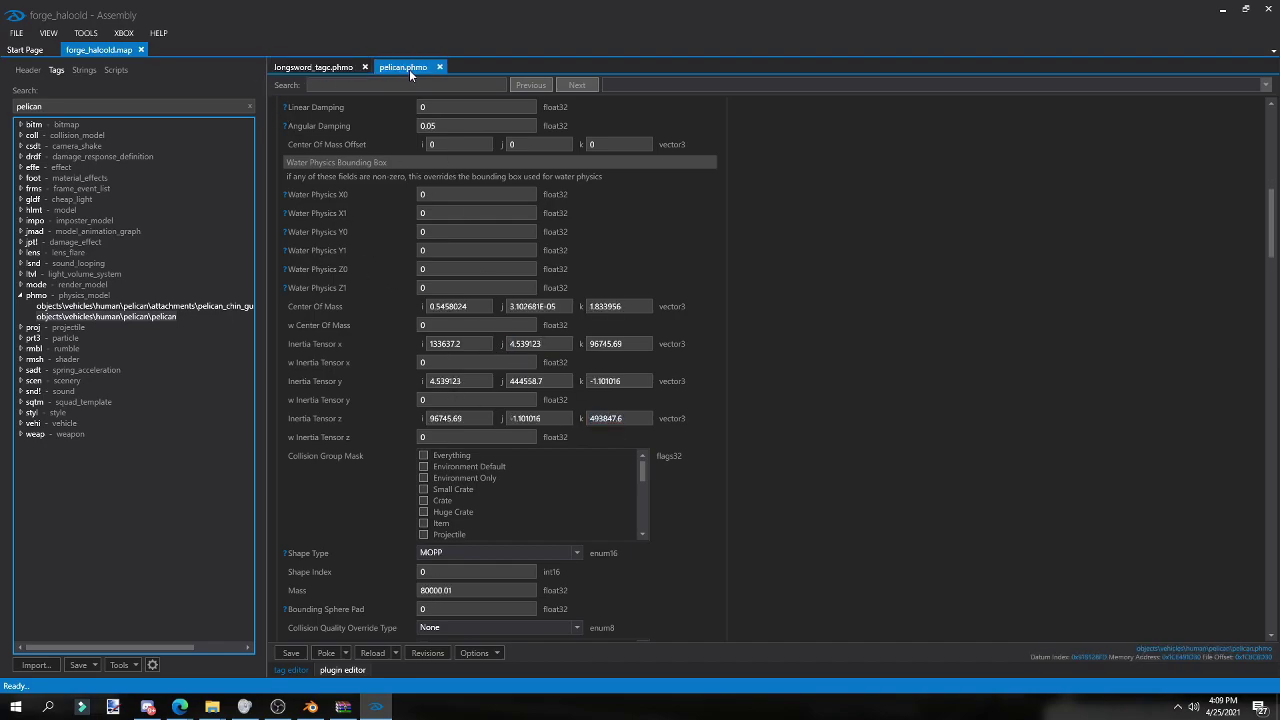
- In the longsword physics model, set the Friction of the first Polyhedra entry to 0.8
{"action": "left_click", "coordinate": [315, 67]}
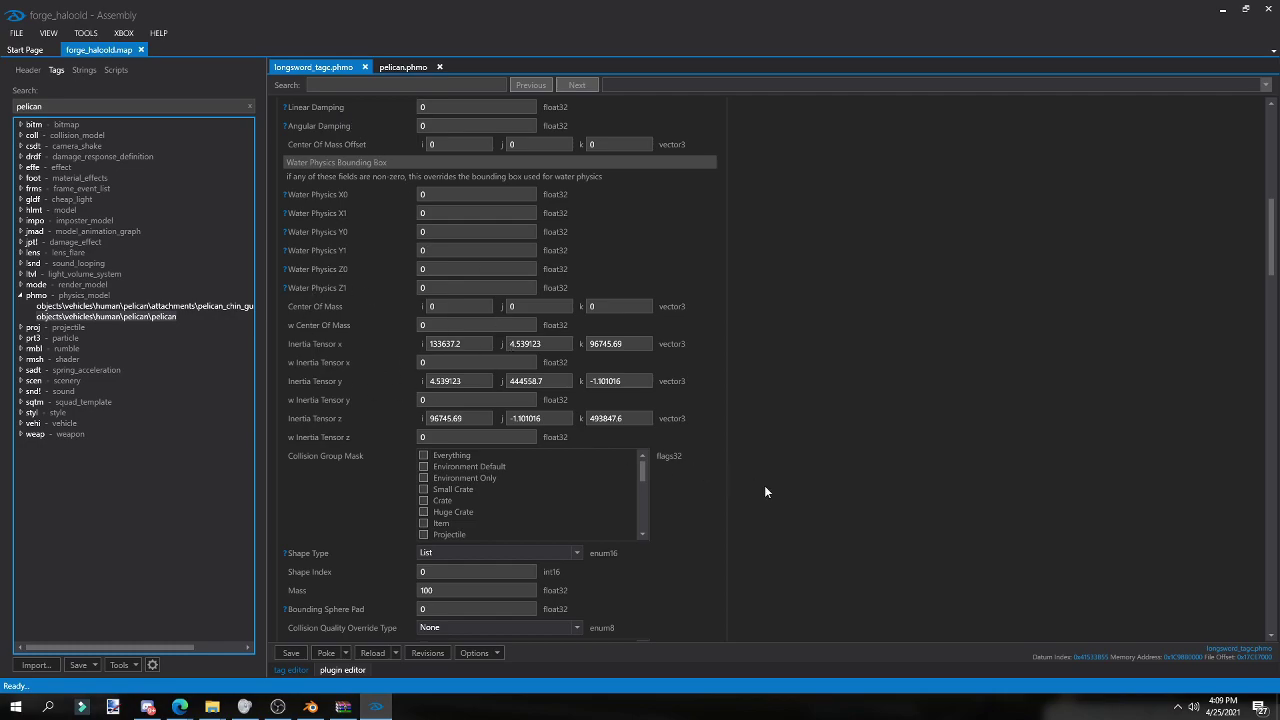
{"action": "scroll", "coordinate": [851, 530], "scroll_direction": "down", "scroll_amount": 15}
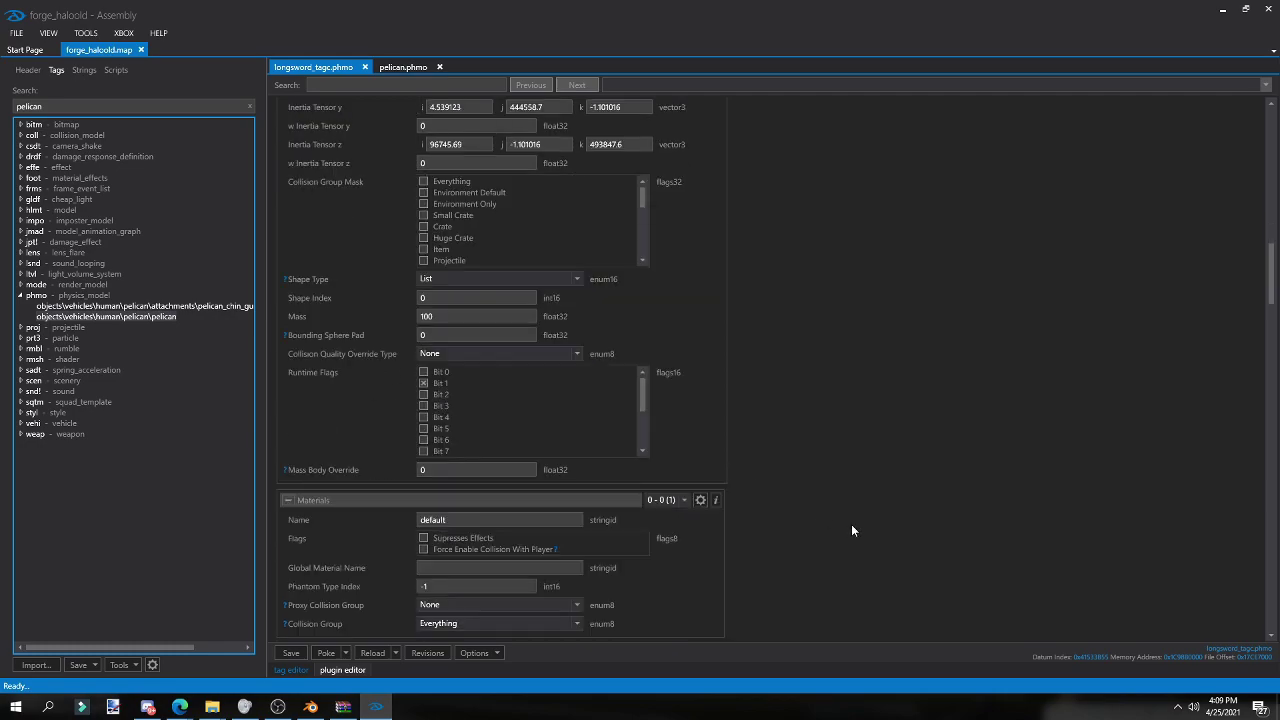
{"action": "scroll", "coordinate": [852, 530], "scroll_direction": "down", "scroll_amount": 3}
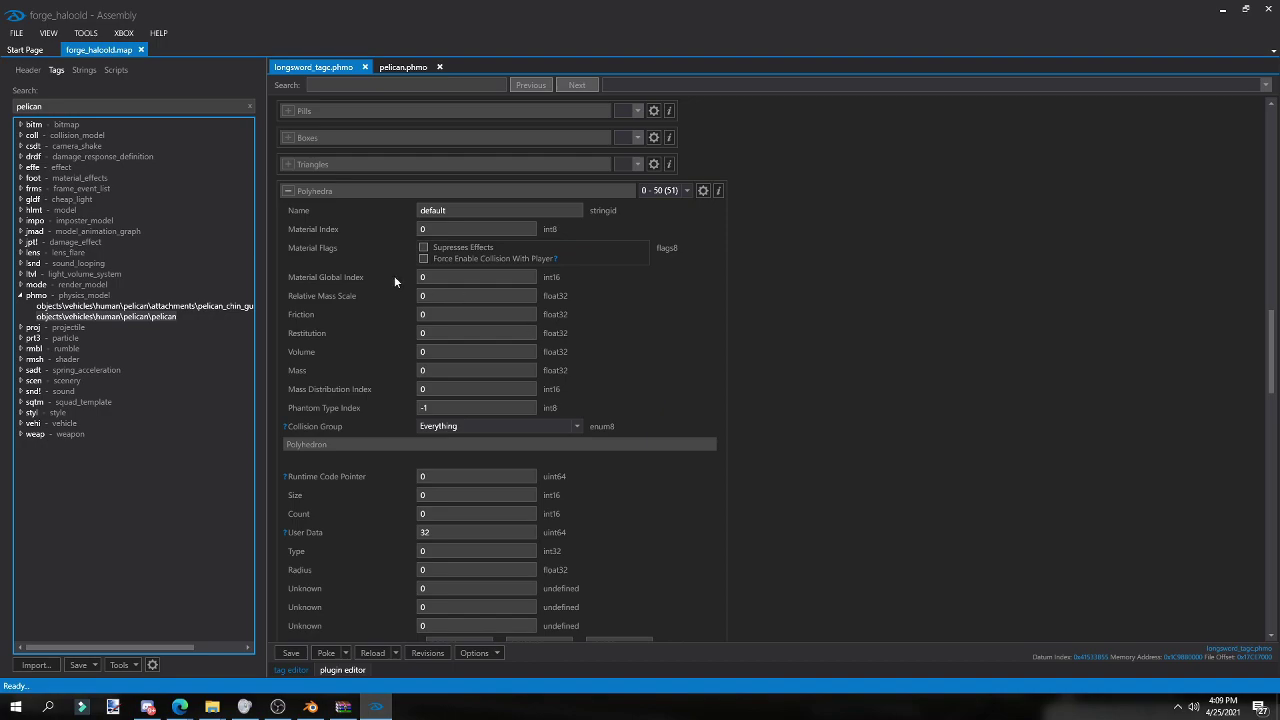
{"action": "left_click", "coordinate": [655, 195]}
{"action": "scroll", "coordinate": [660, 300], "scroll_direction": "down", "scroll_amount": 12}
{"action": "left_click", "coordinate": [570, 352]}
{"action": "type", "text": "0.8"}
{"action": "left_click_drag", "start_coordinate": [438, 314], "coordinate": [374, 314]}
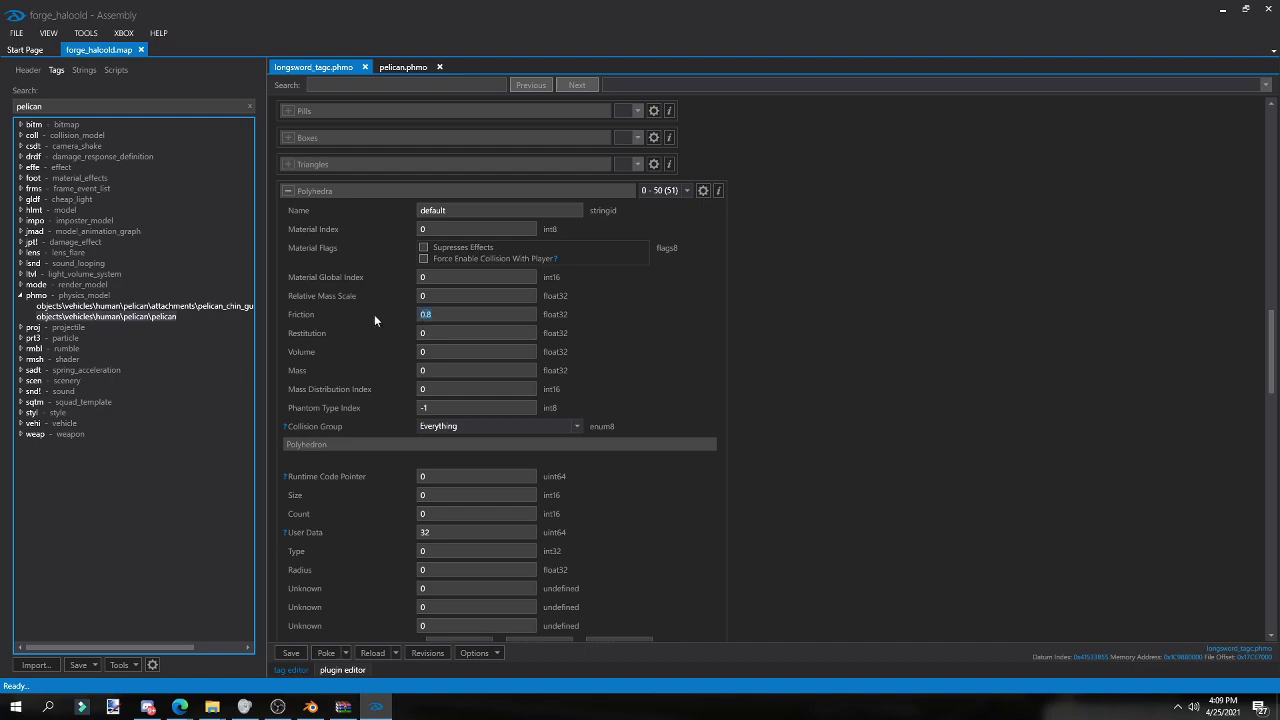
- Go through the entries of the Polyhedra block and save the longsword physics model
{"action": "left_click", "coordinate": [686, 190]}
{"action": "scroll", "coordinate": [666, 330], "scroll_direction": "down", "scroll_amount": 5}
{"action": "left_click", "coordinate": [571, 372]}
{"action": "left_click", "coordinate": [290, 653]}
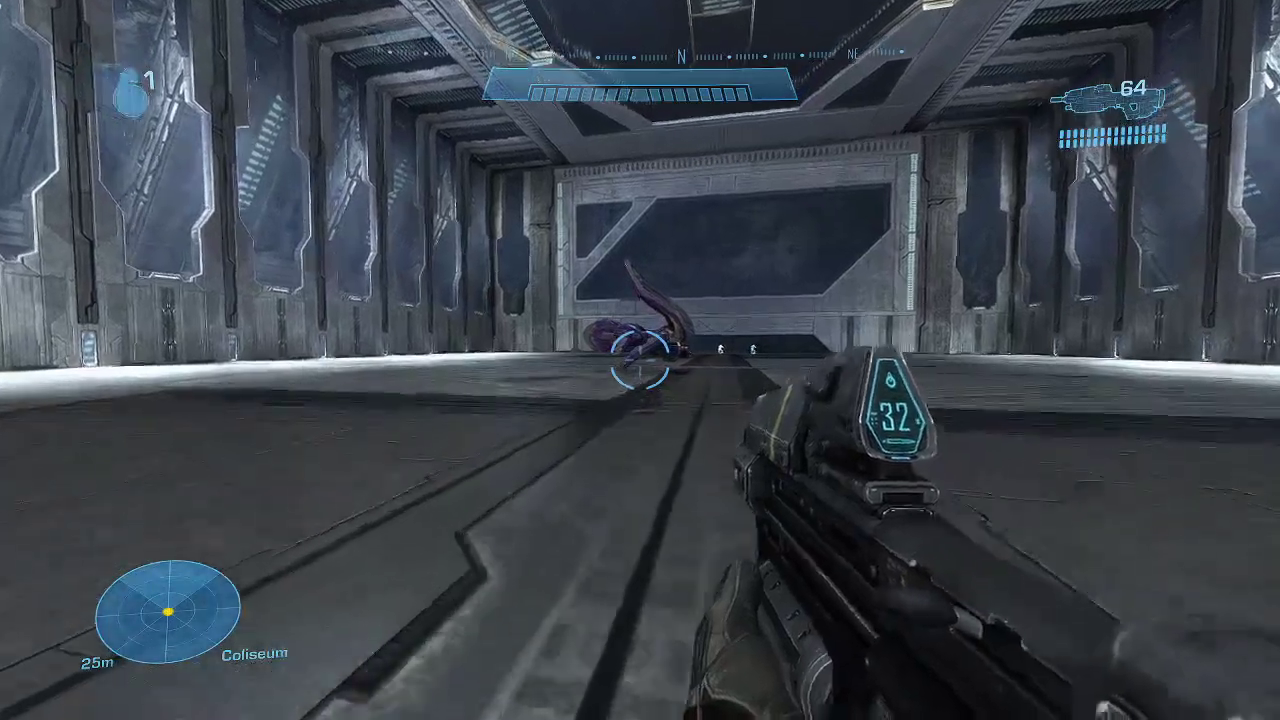
{"action": "key", "text": "d"}
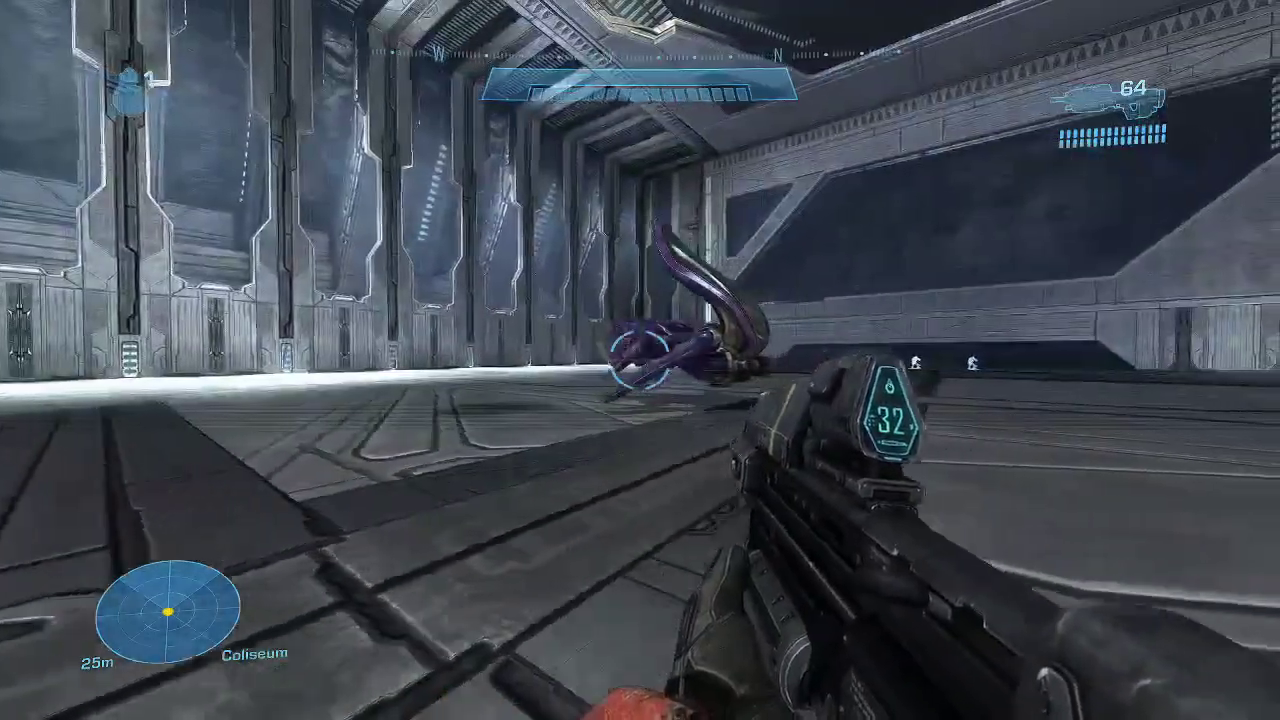
{"action": "key", "text": "d"}
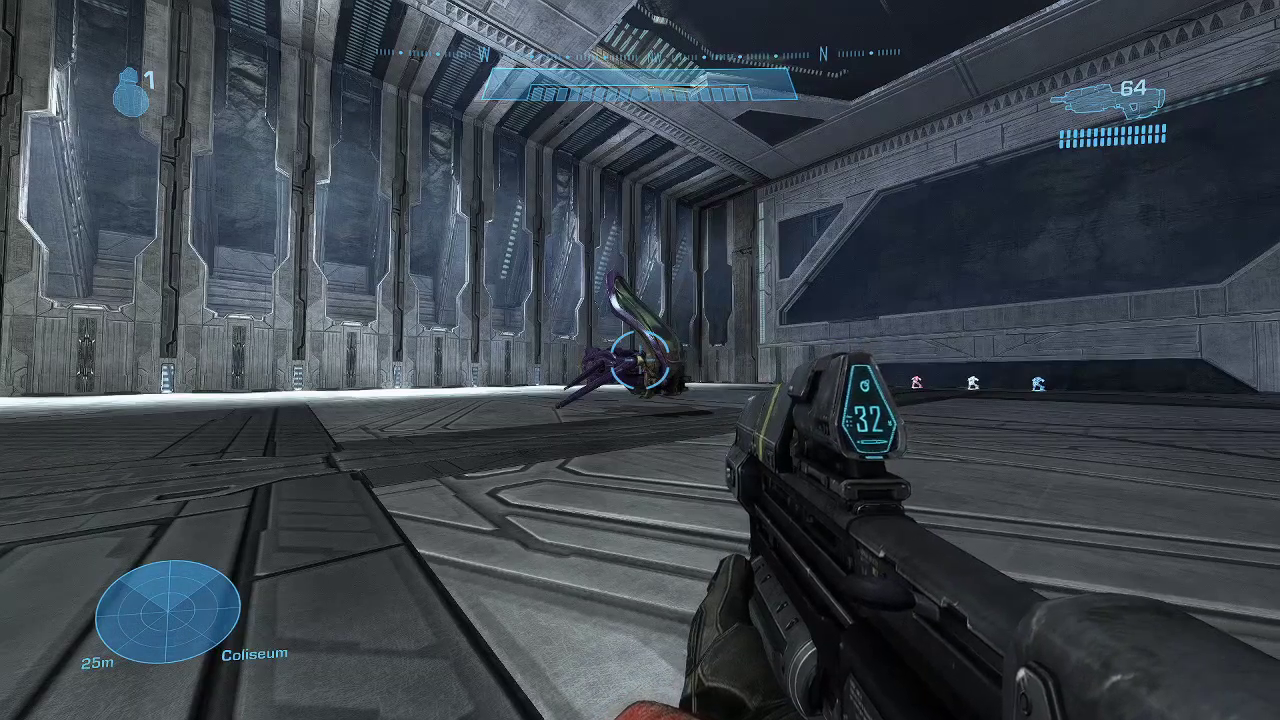
{"action": "key", "text": "d"}
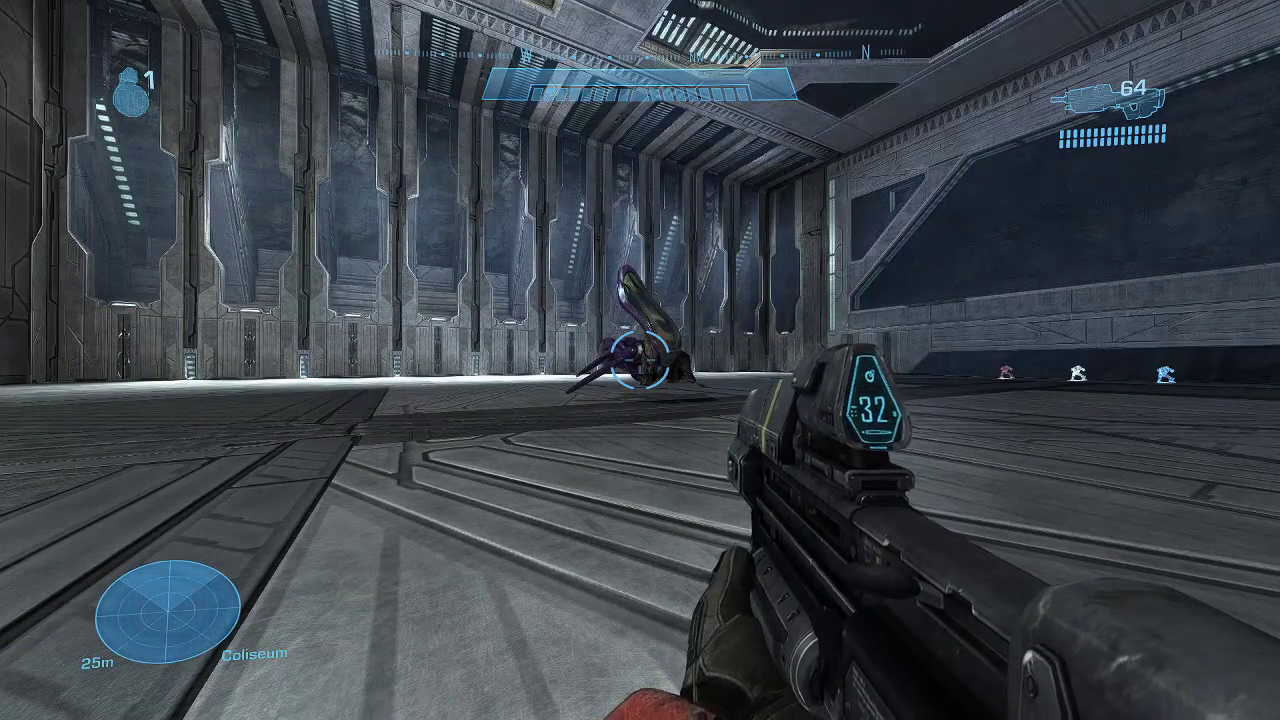
{"action": "key", "text": "d"}
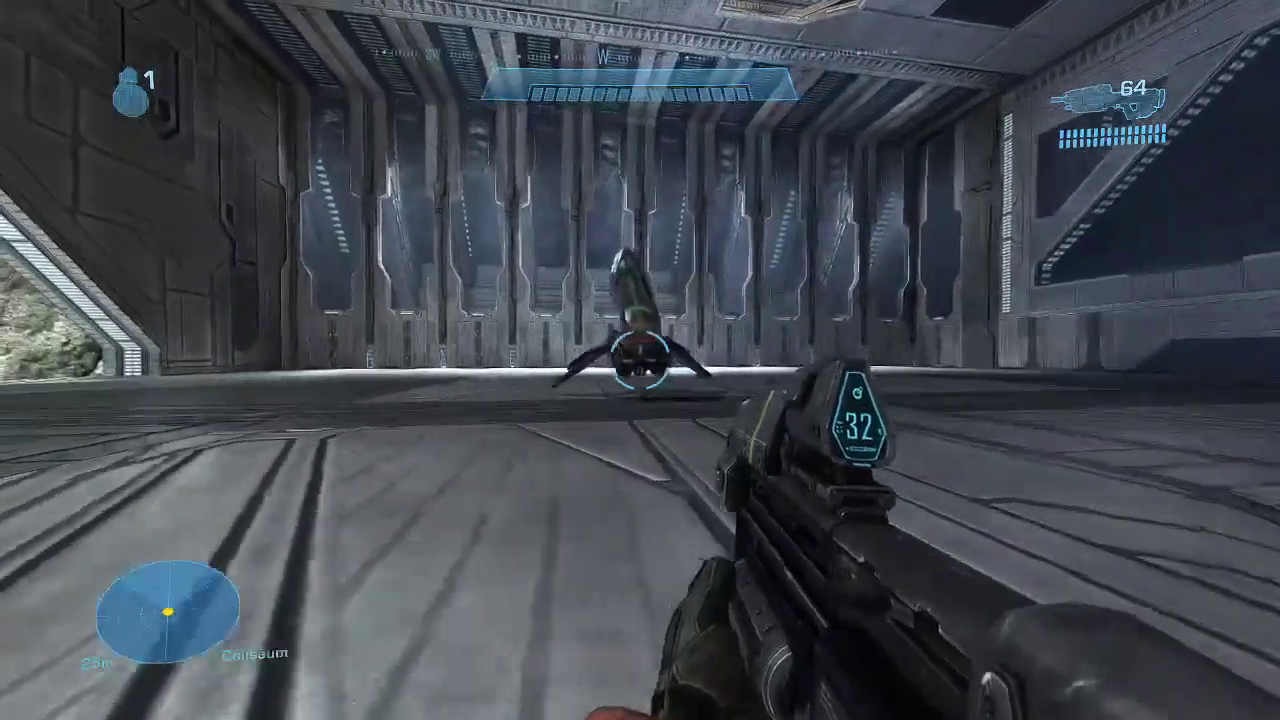
{"action": "key", "text": "d"}
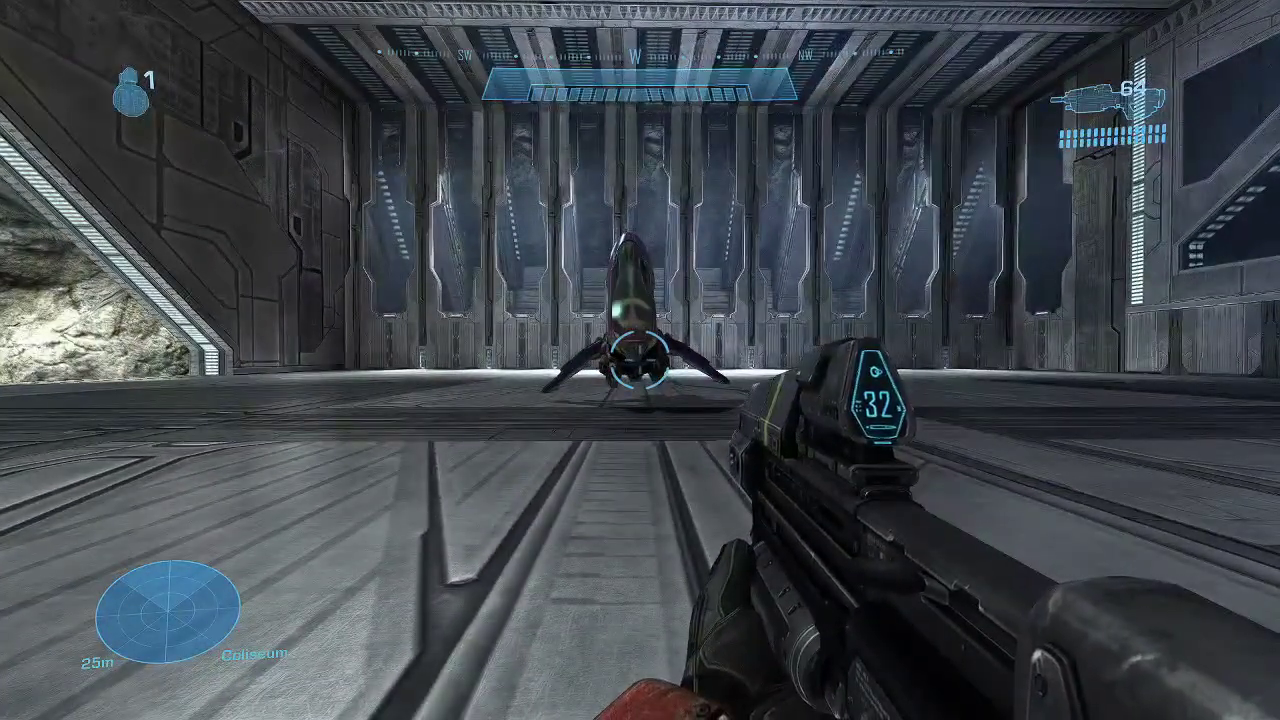
{"action": "key", "text": "s"}
{"action": "key", "text": "a"}
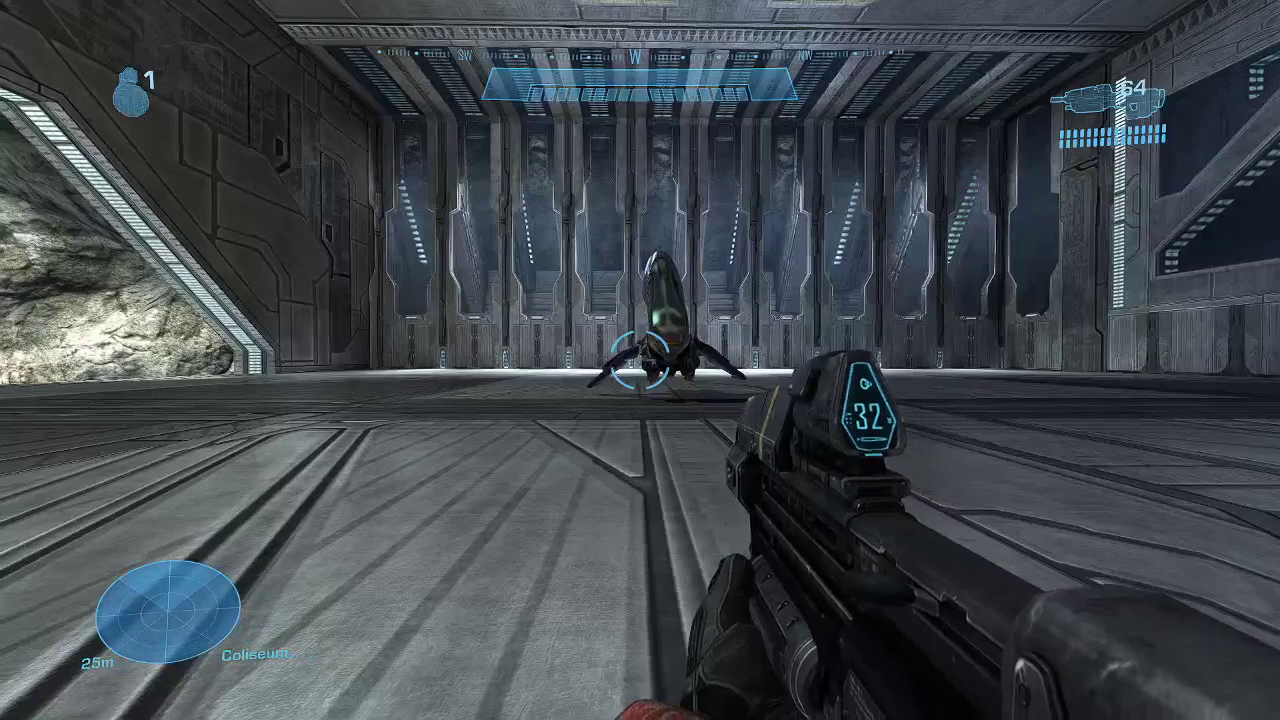
{"action": "key", "text": "a"}
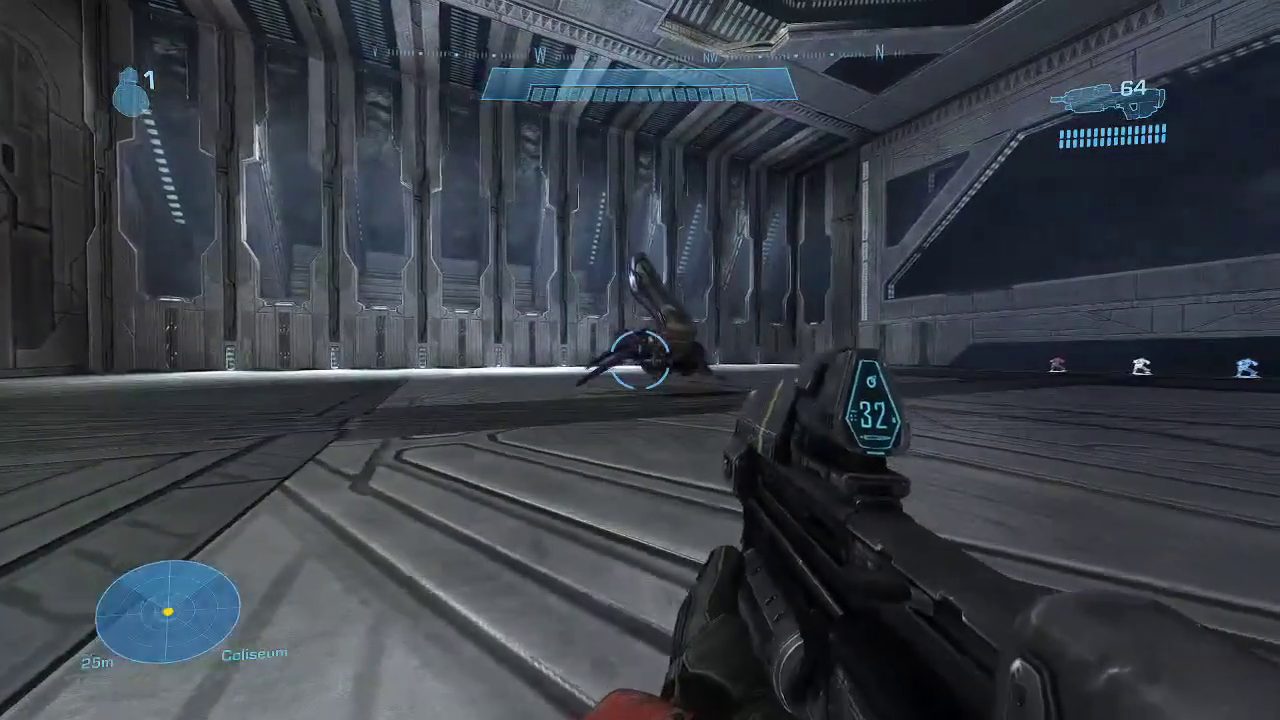
{"action": "key", "text": "w"}
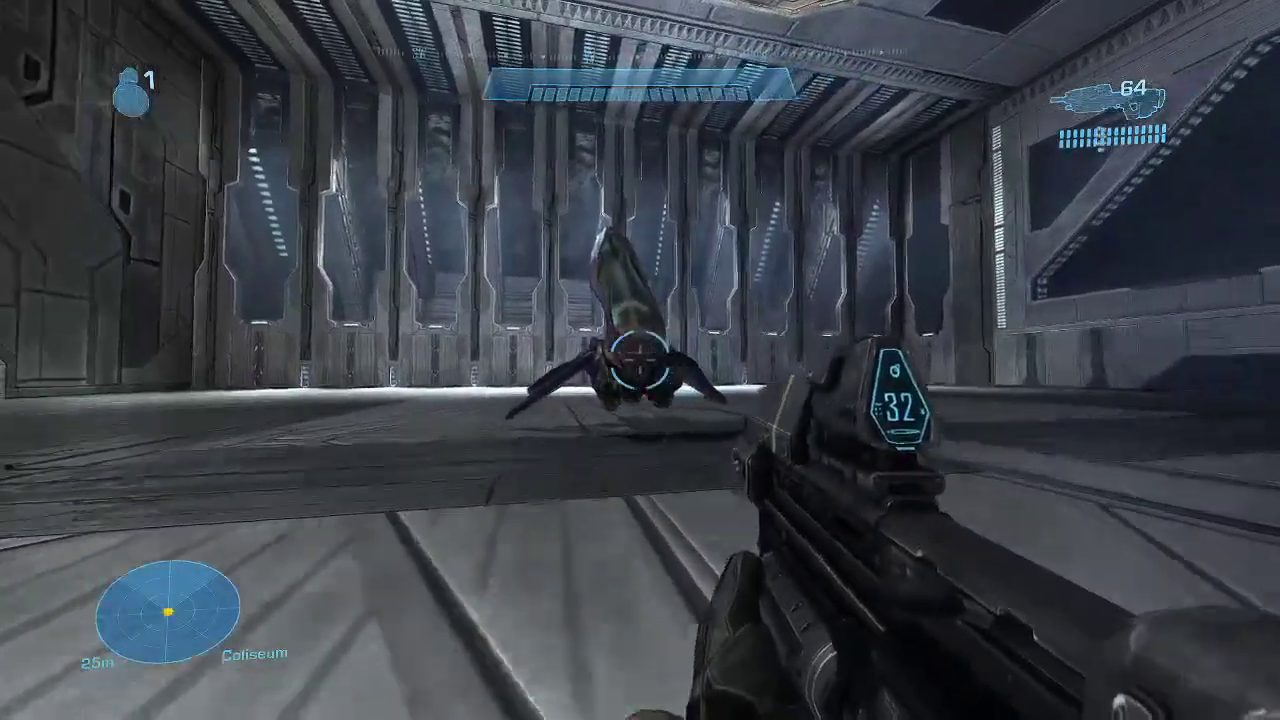
{"action": "key", "text": "s"}
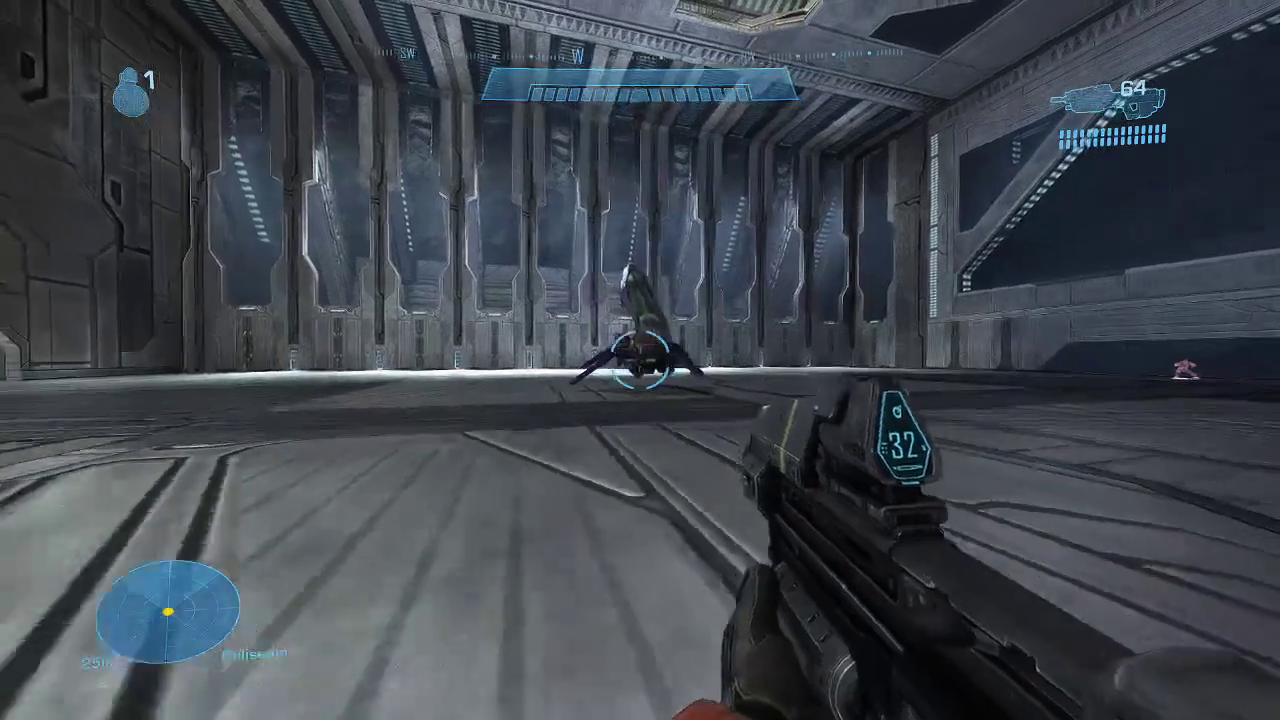
{"action": "key", "text": "s"}
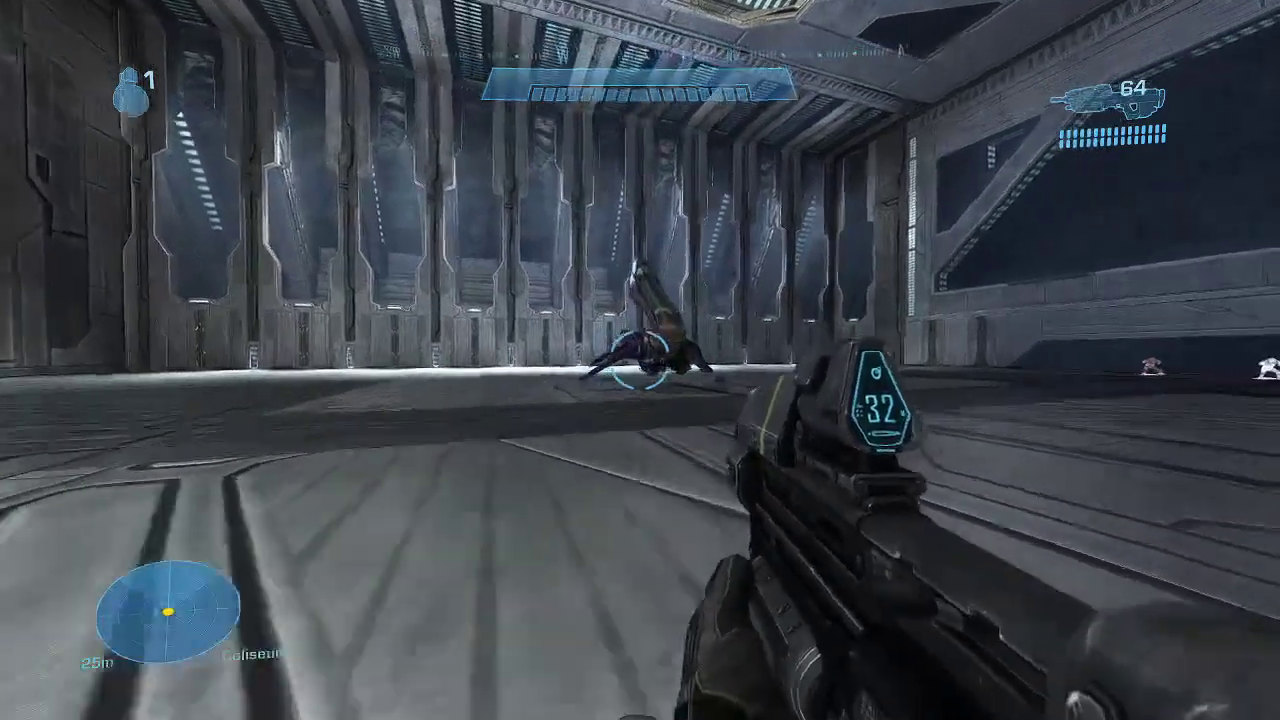
{"action": "key", "text": "w"}
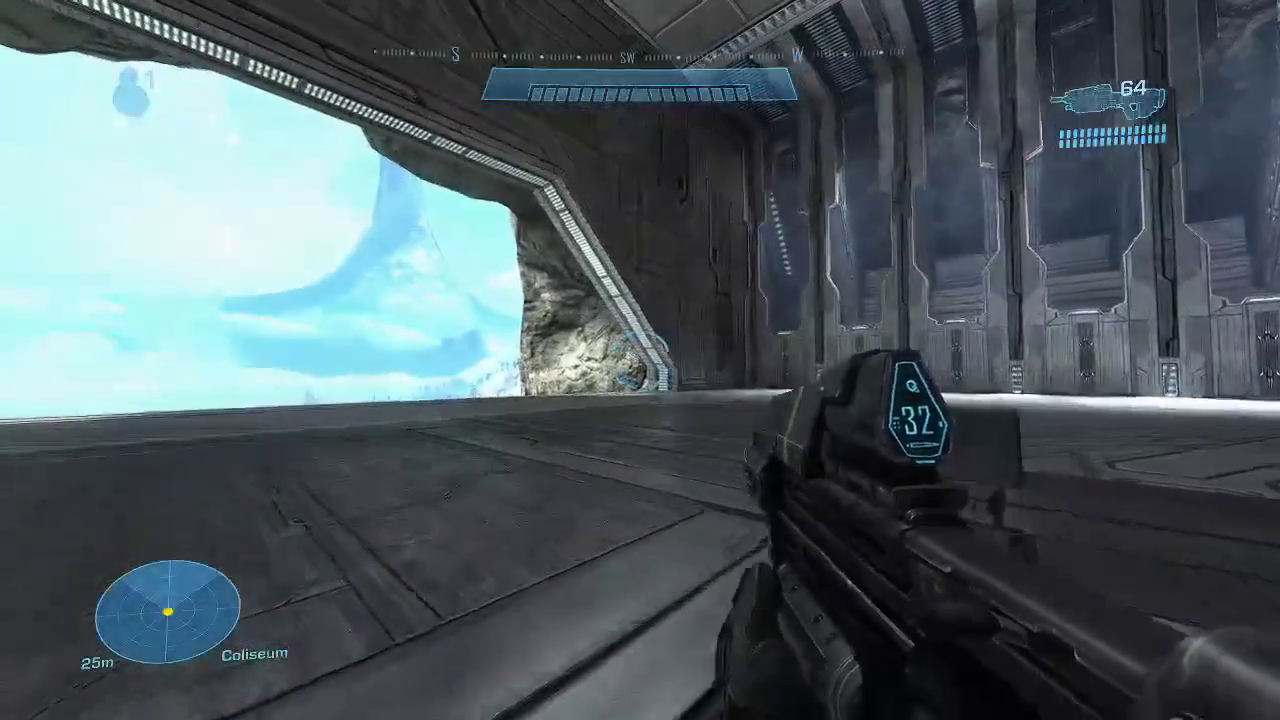
{"action": "key", "text": "w"}
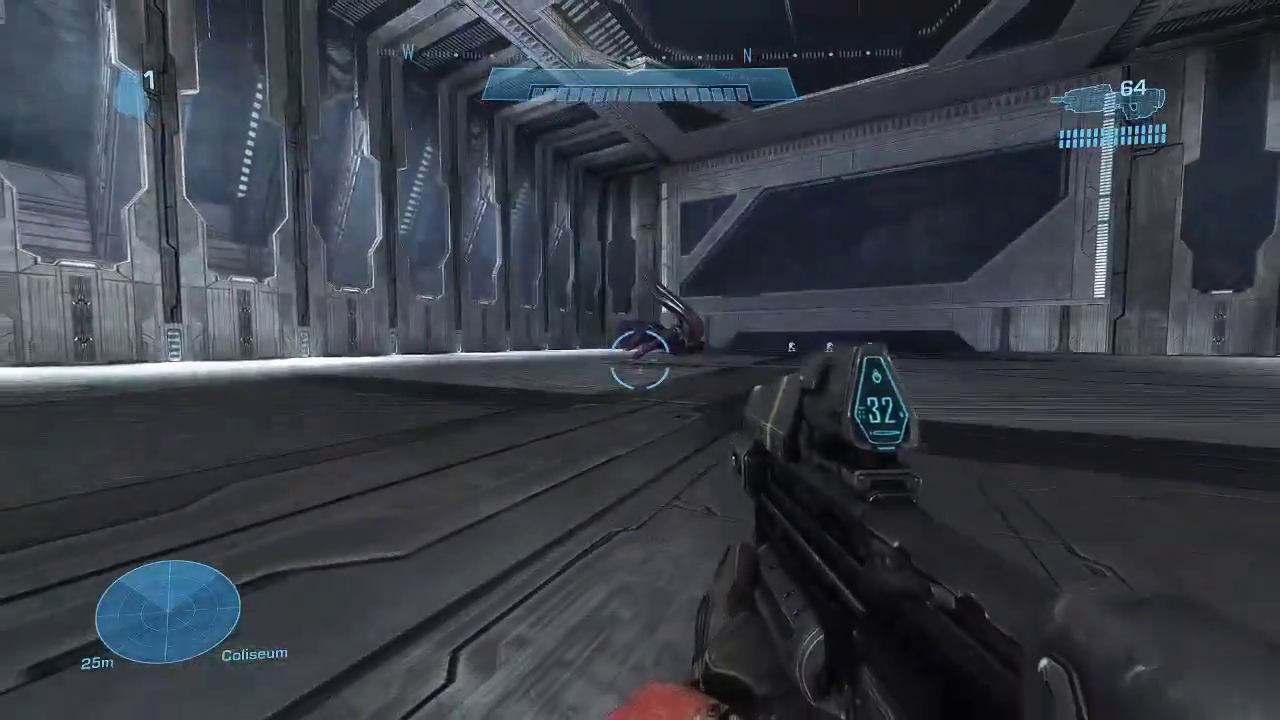
{"action": "key", "text": "w"}
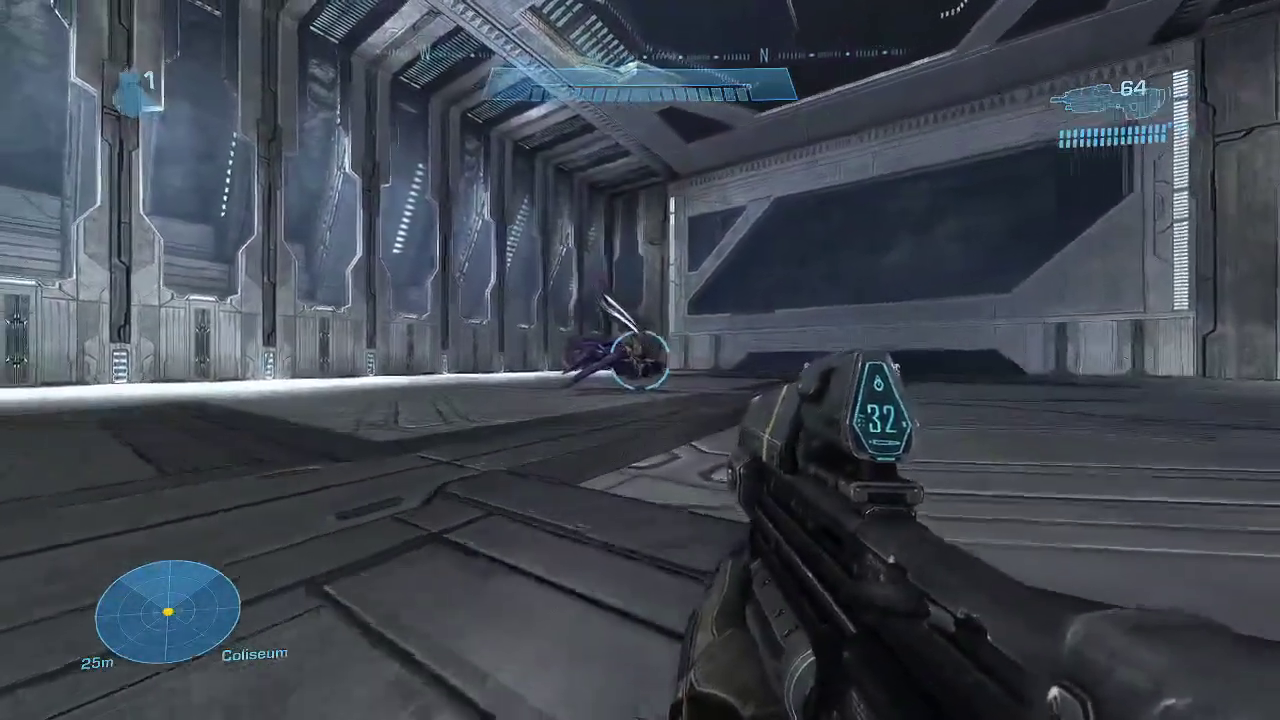
{"action": "key", "text": "w"}
{"action": "key", "text": "d"}
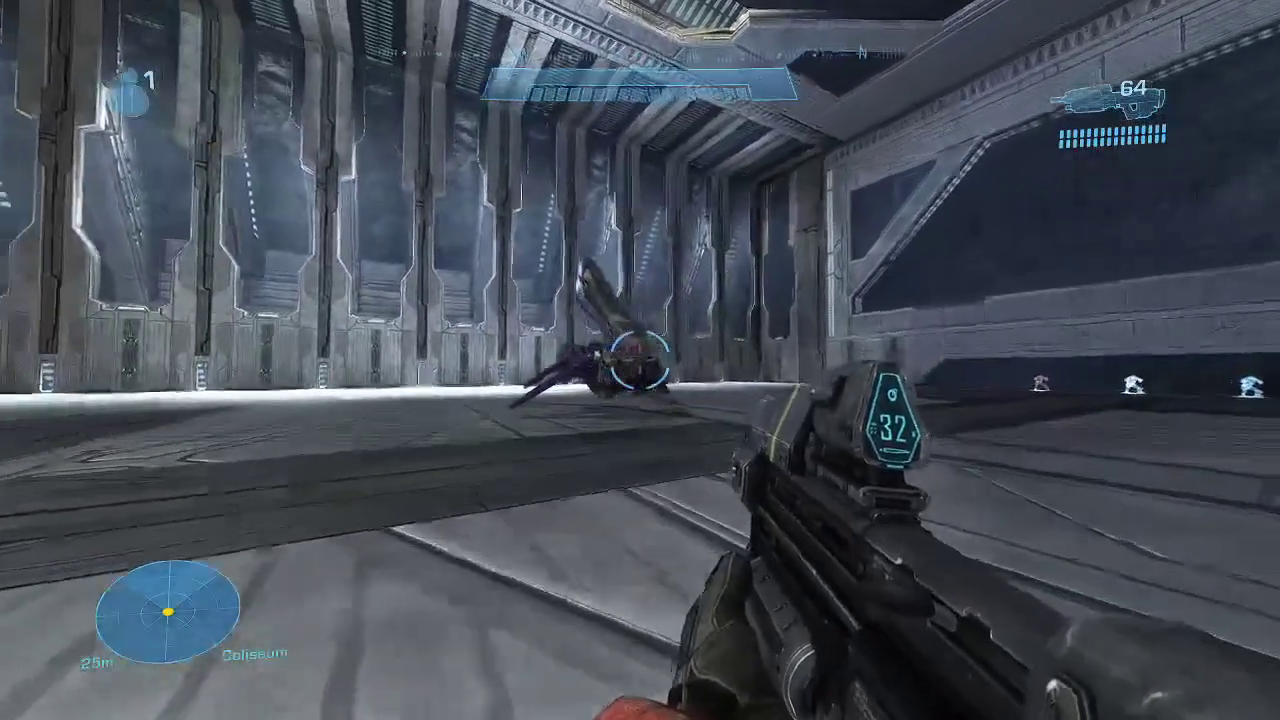
{"action": "key", "text": "d"}
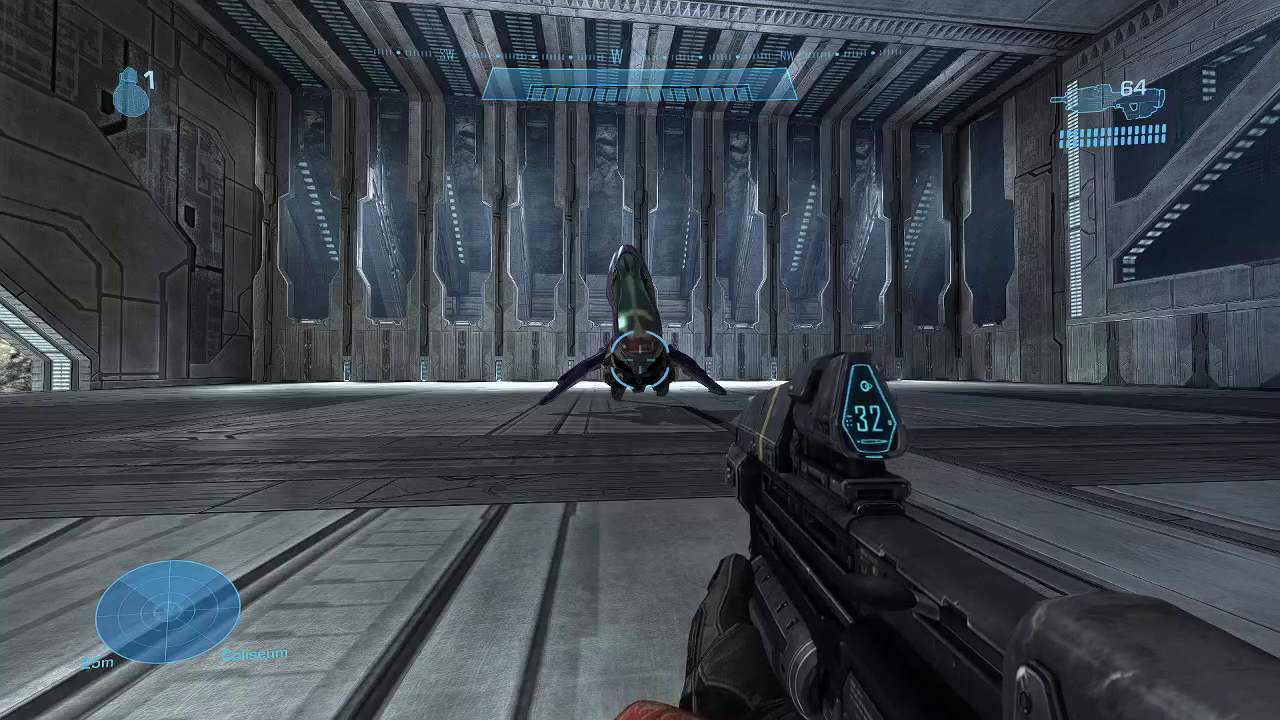
{"action": "key", "text": "a"}
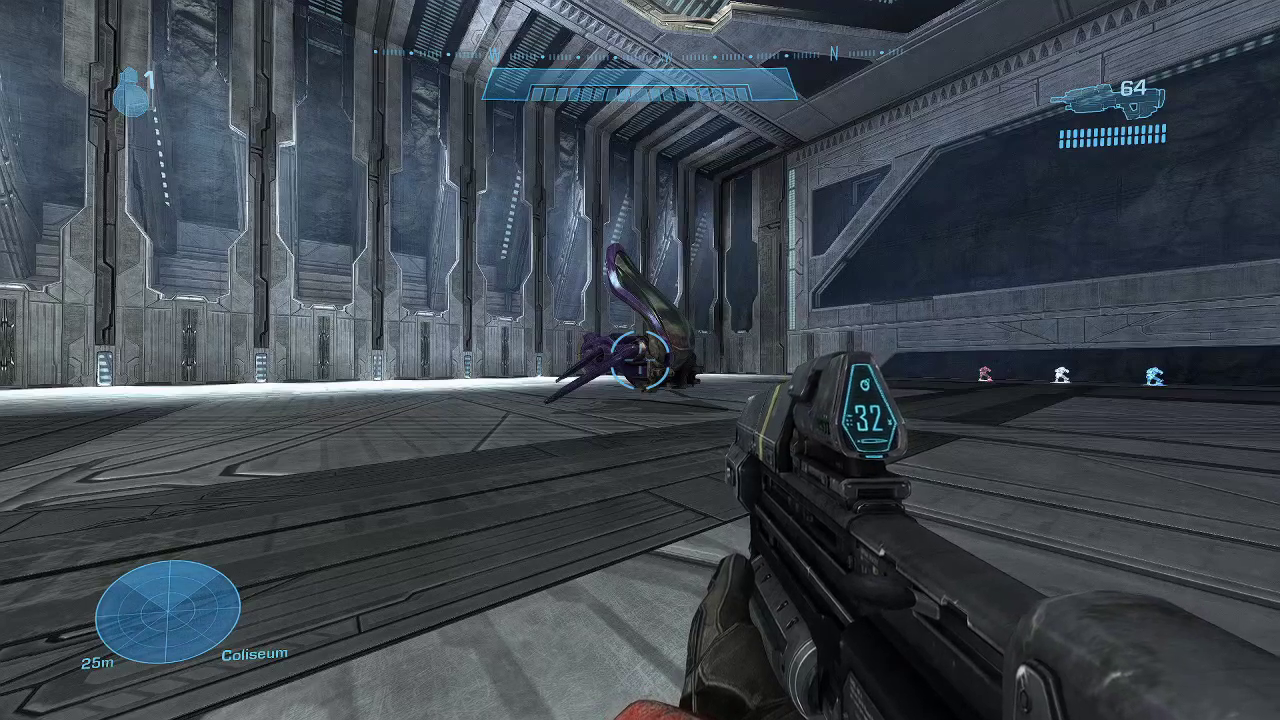
{"action": "key", "text": "w"}
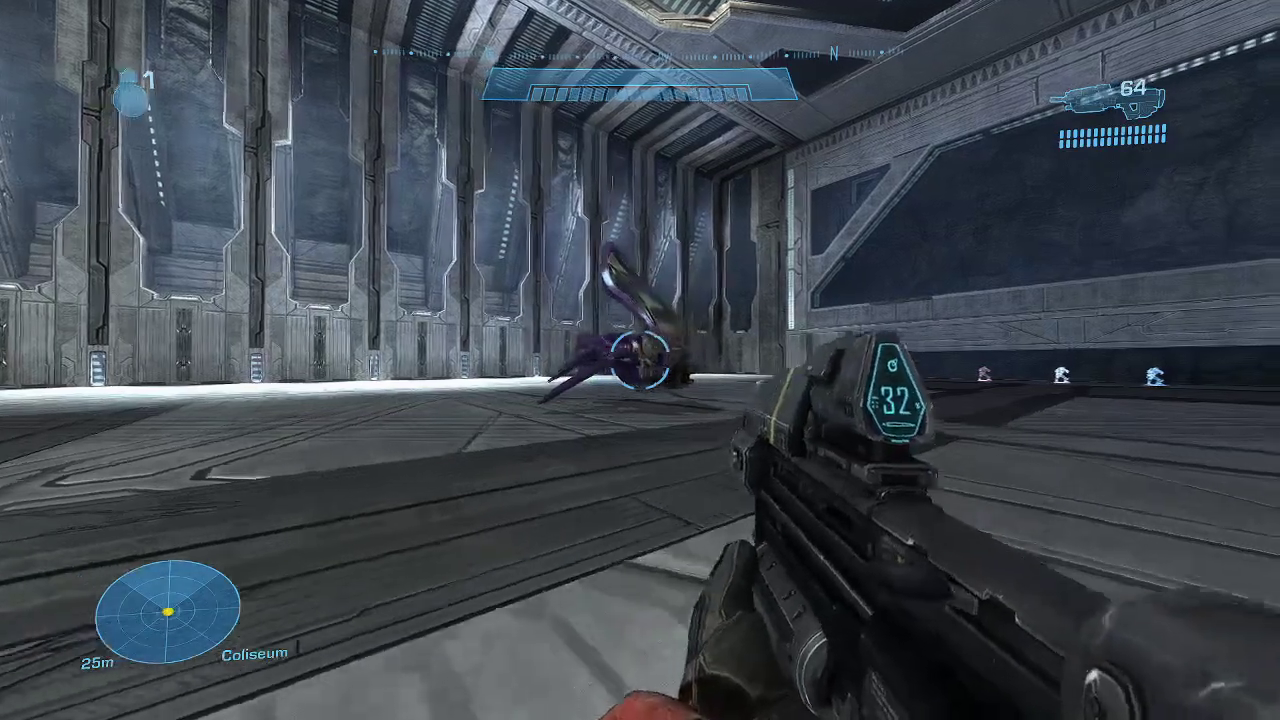
{"action": "key", "text": "w"}
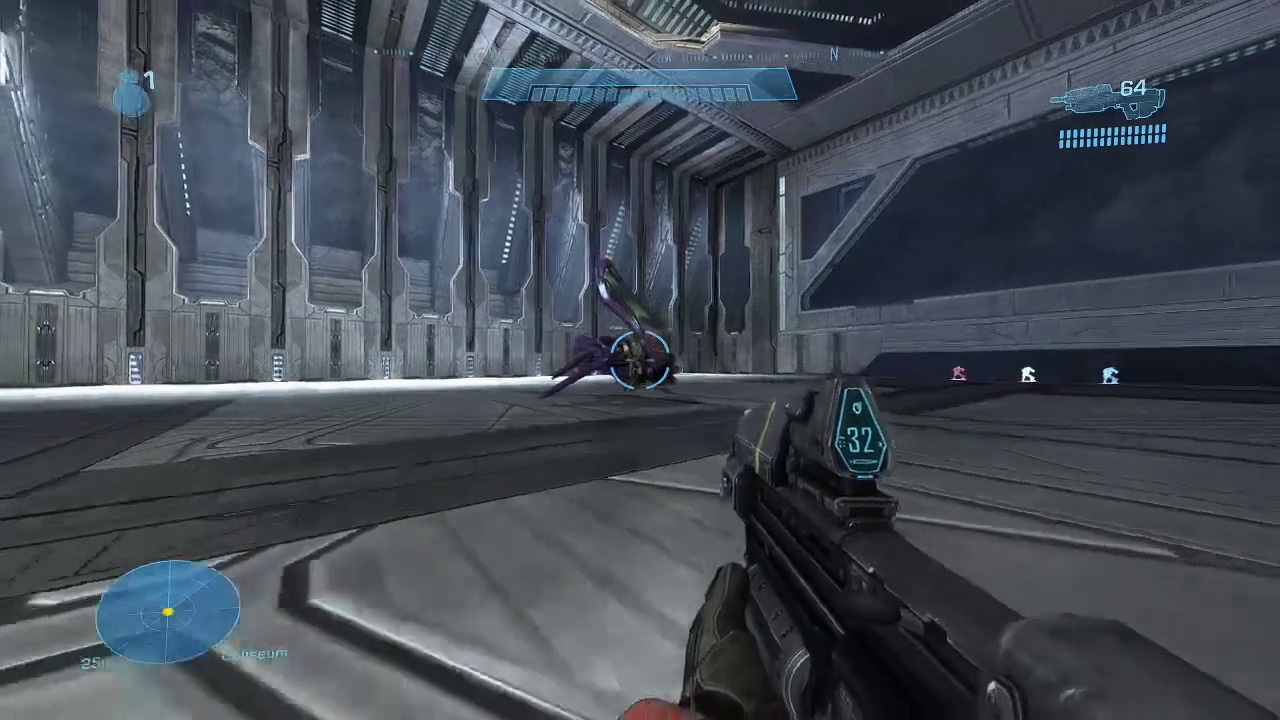
{"action": "key", "text": "d"}
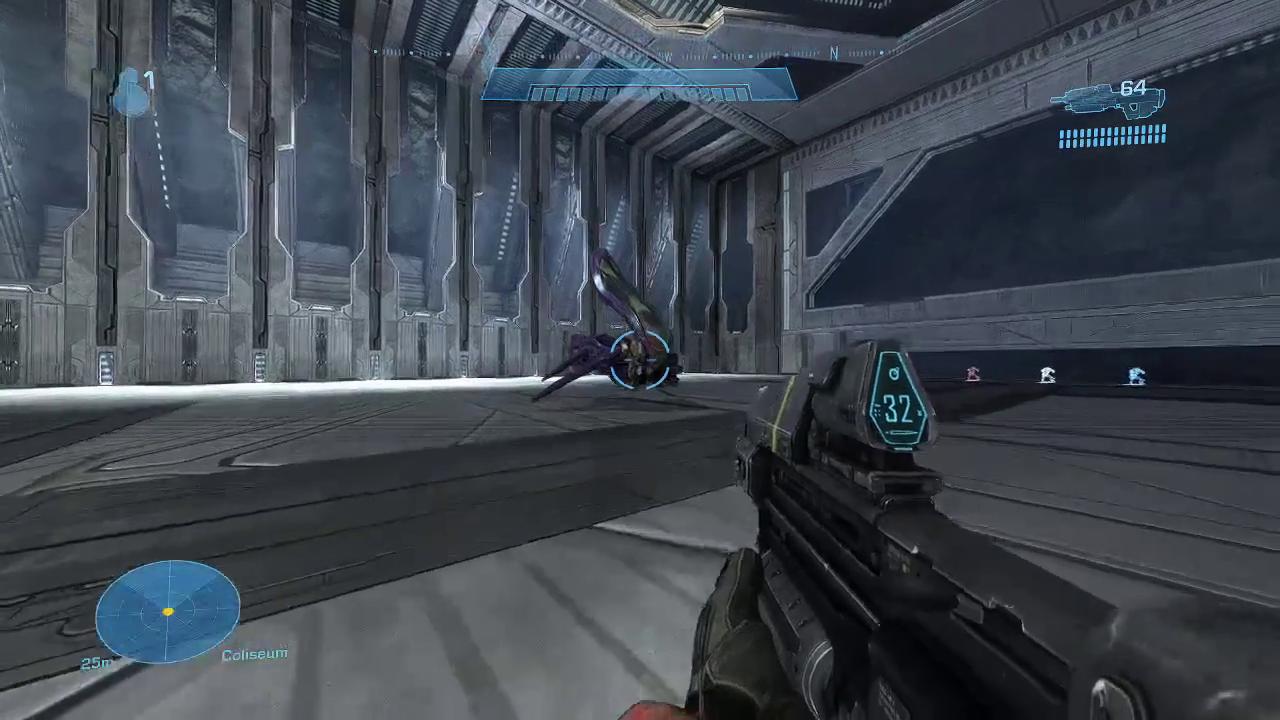
{"action": "key", "text": "d"}
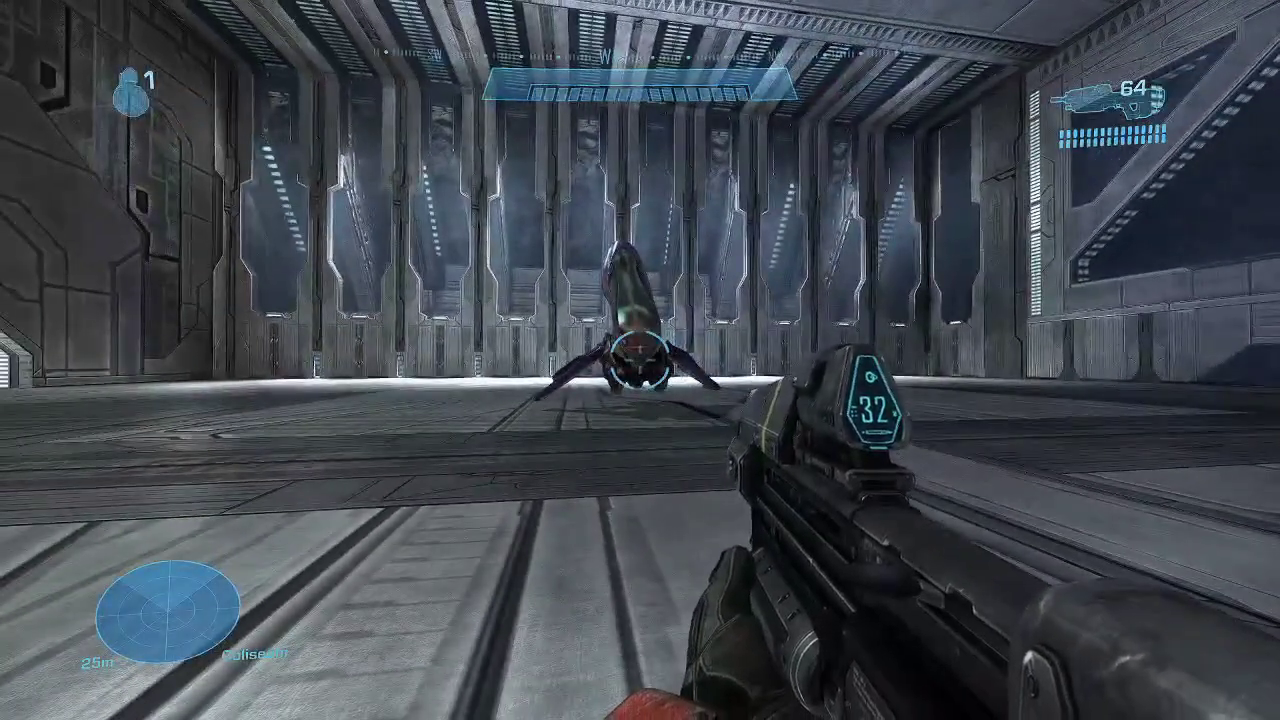
{"action": "key", "text": "d"}
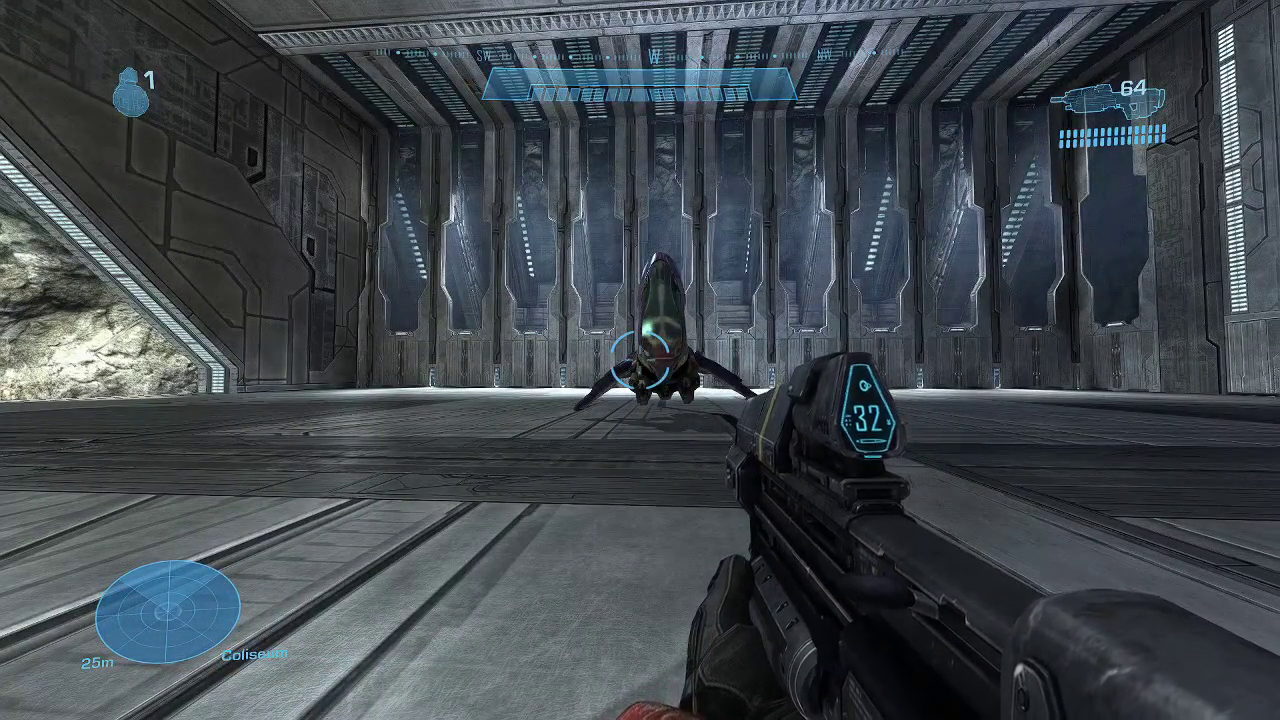
{"action": "key", "text": "d"}
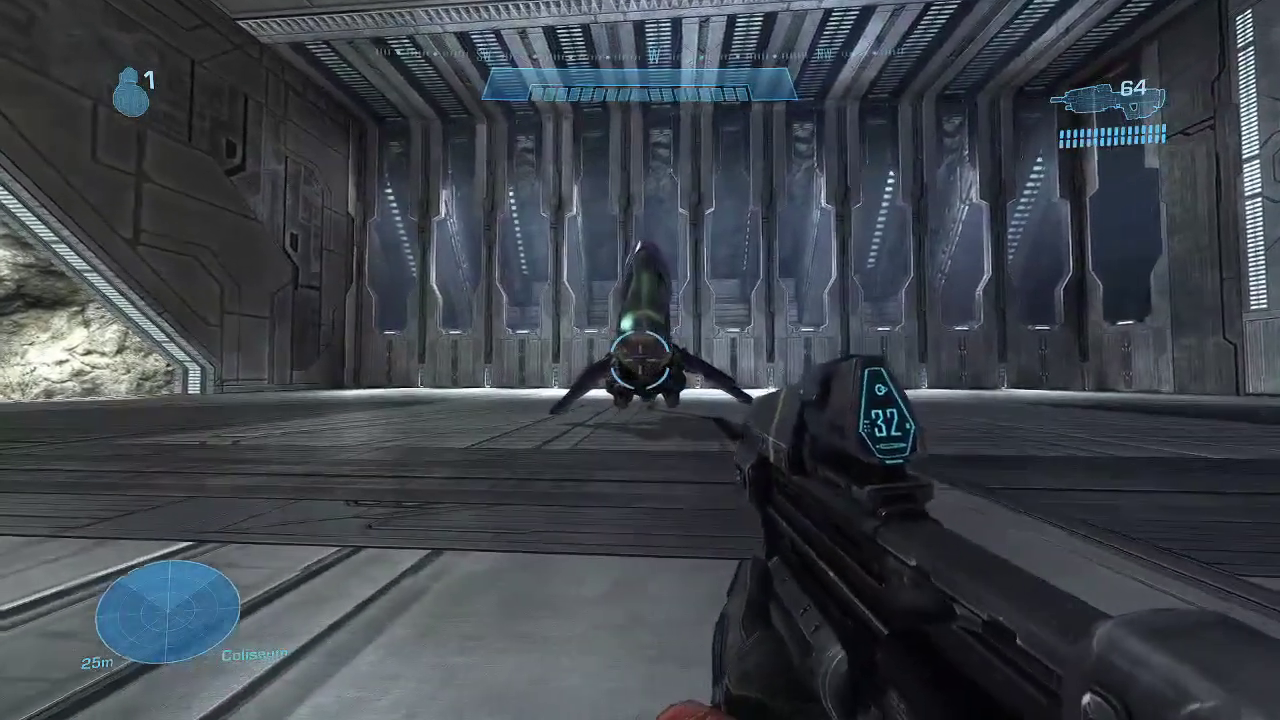
{"action": "key", "text": "d"}
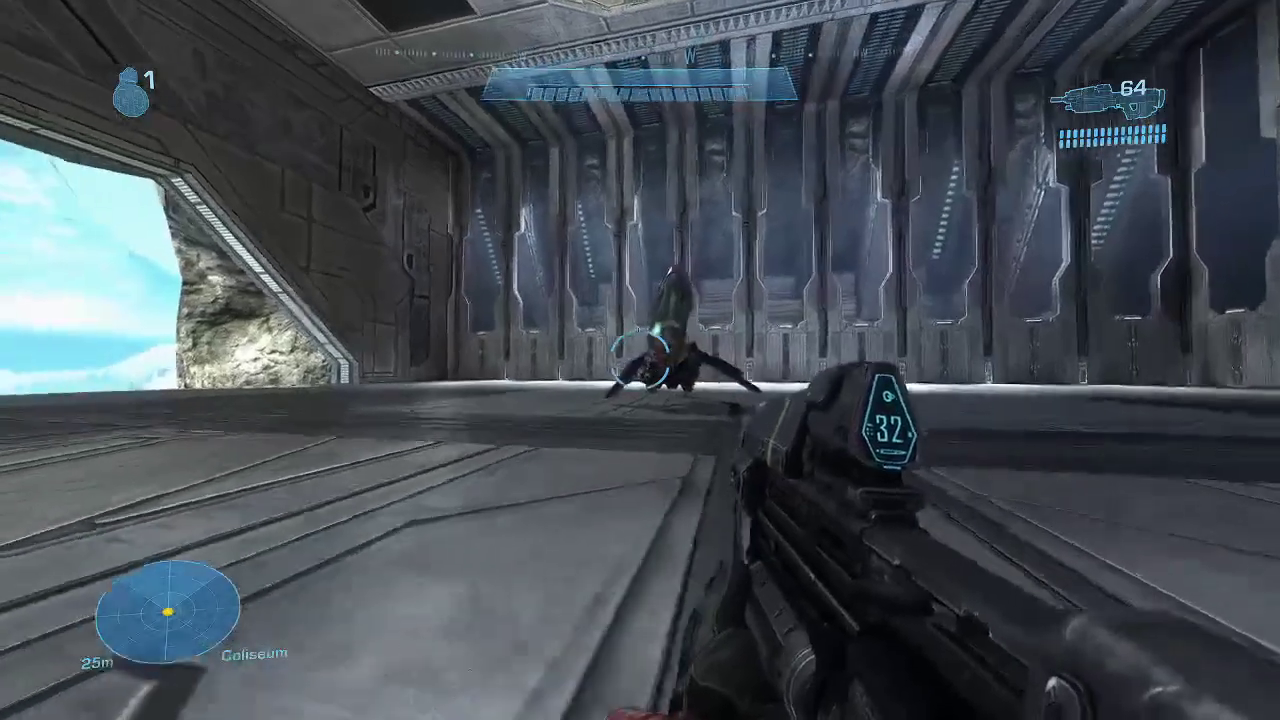
{"action": "key", "text": "d"}
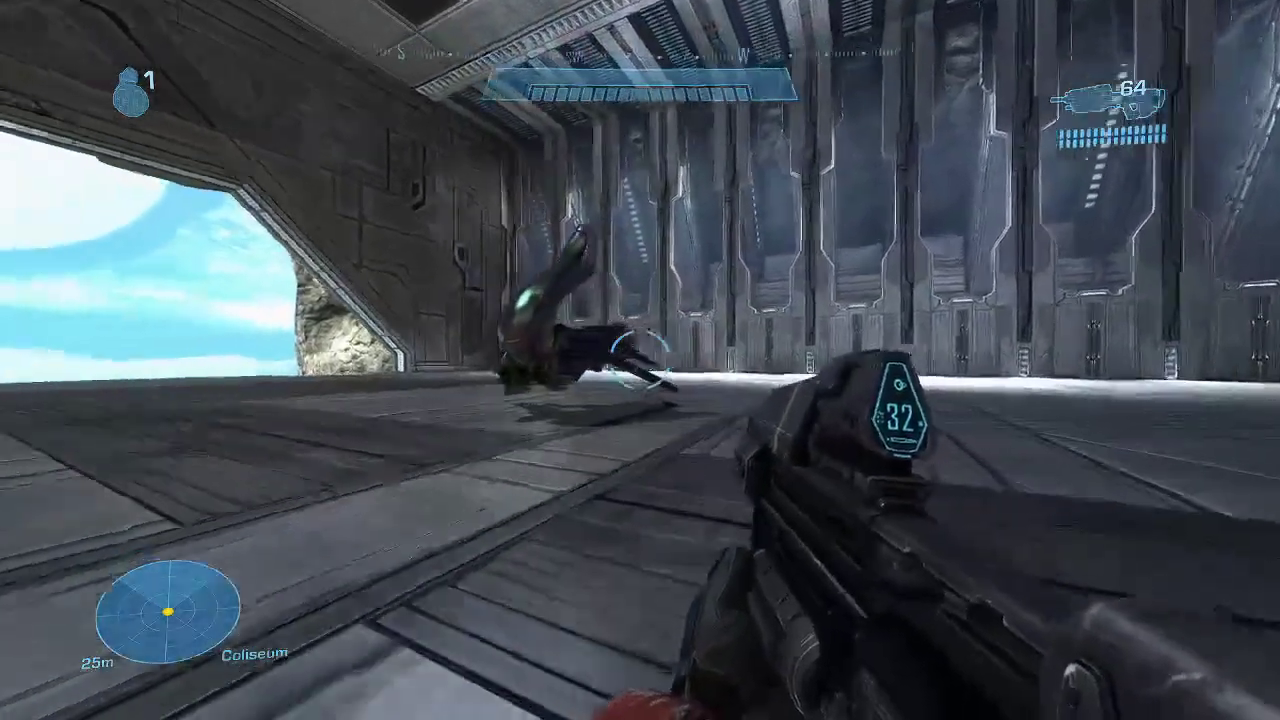
{"action": "key", "text": "a"}
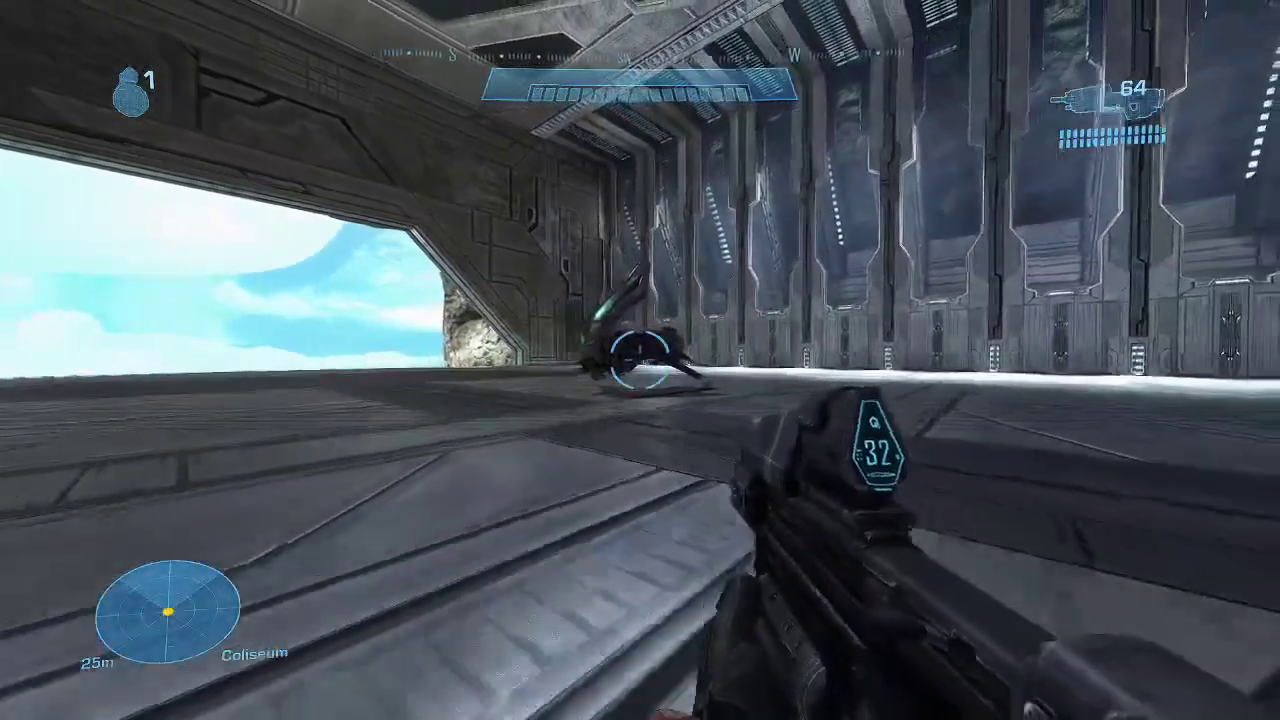
{"action": "key", "text": "a"}
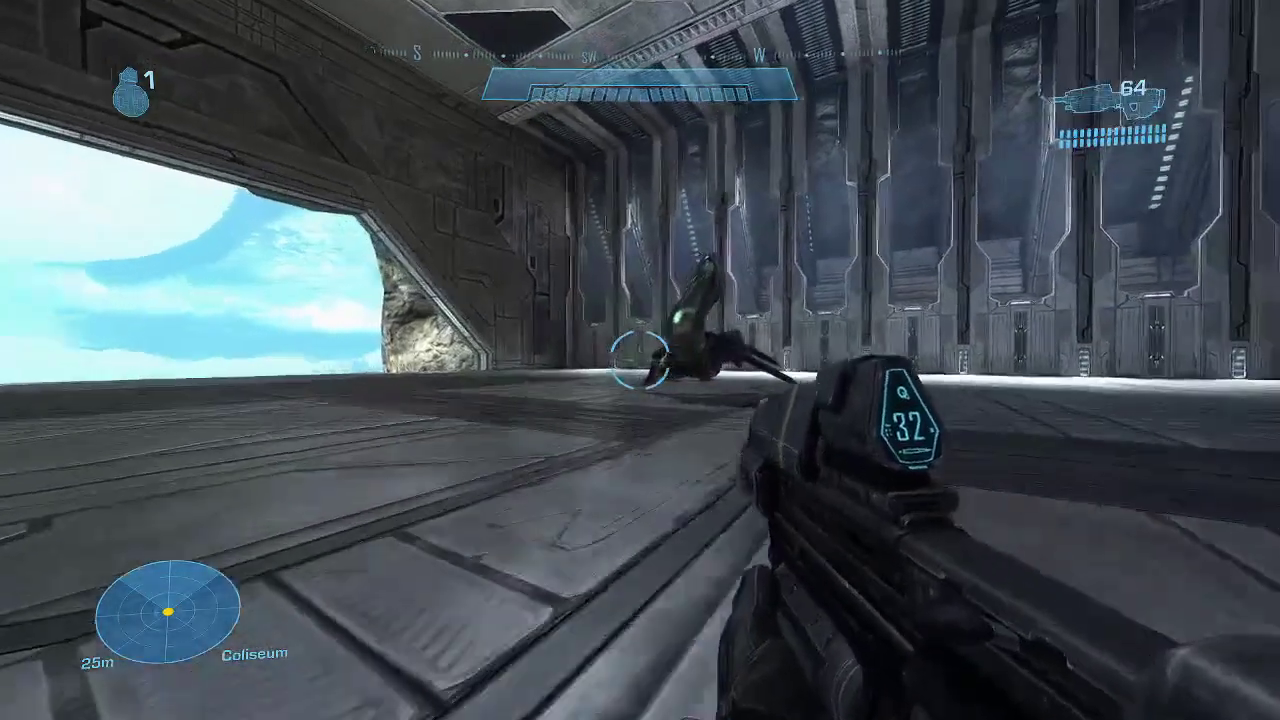
{"action": "key", "text": "s"}
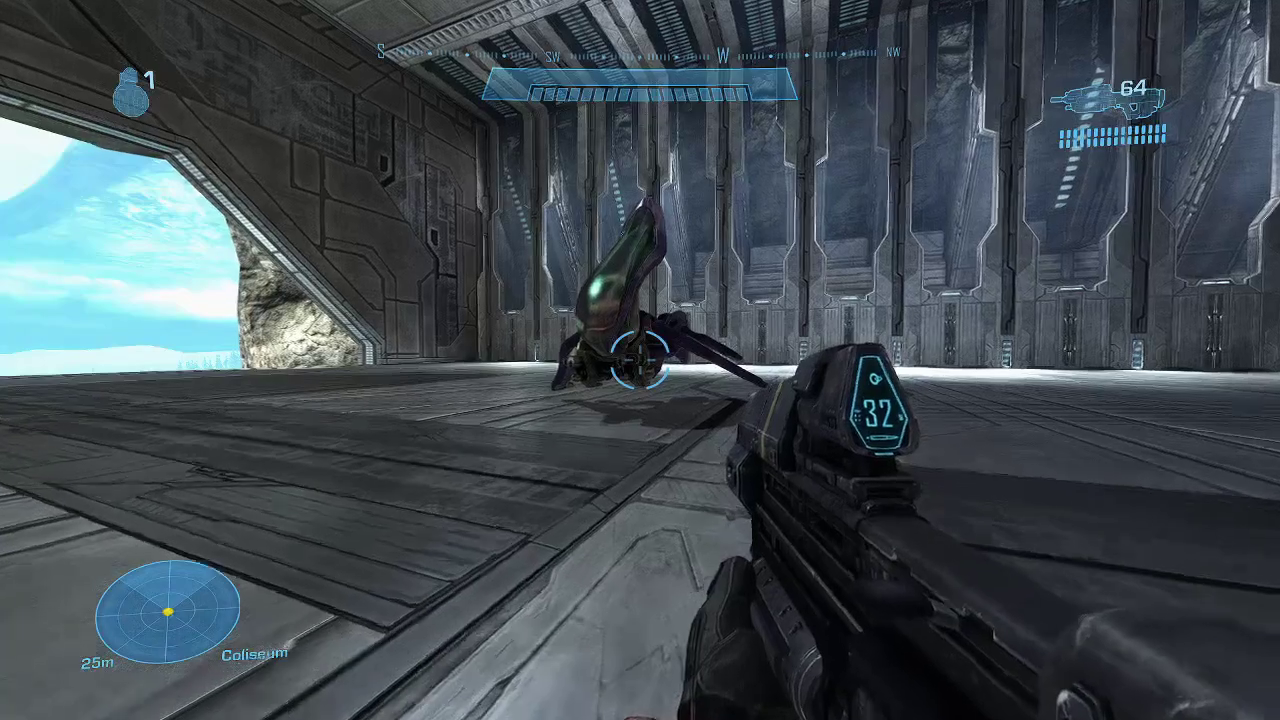
{"action": "key", "text": "w"}
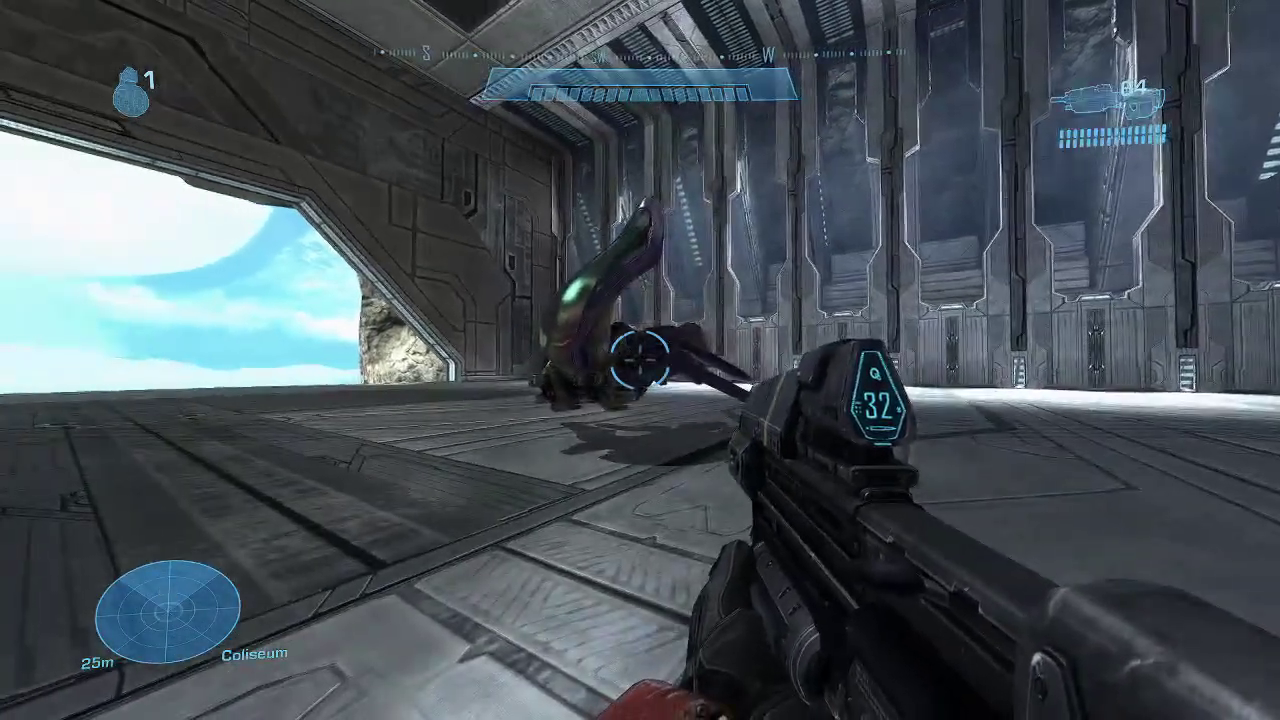
{"action": "left_click", "coordinate": [640, 360]}
{"action": "left_click", "coordinate": [640, 360]}
{"action": "left_click", "coordinate": [640, 360]}
{"action": "key", "text": "w"}
{"action": "left_click", "coordinate": [640, 360]}
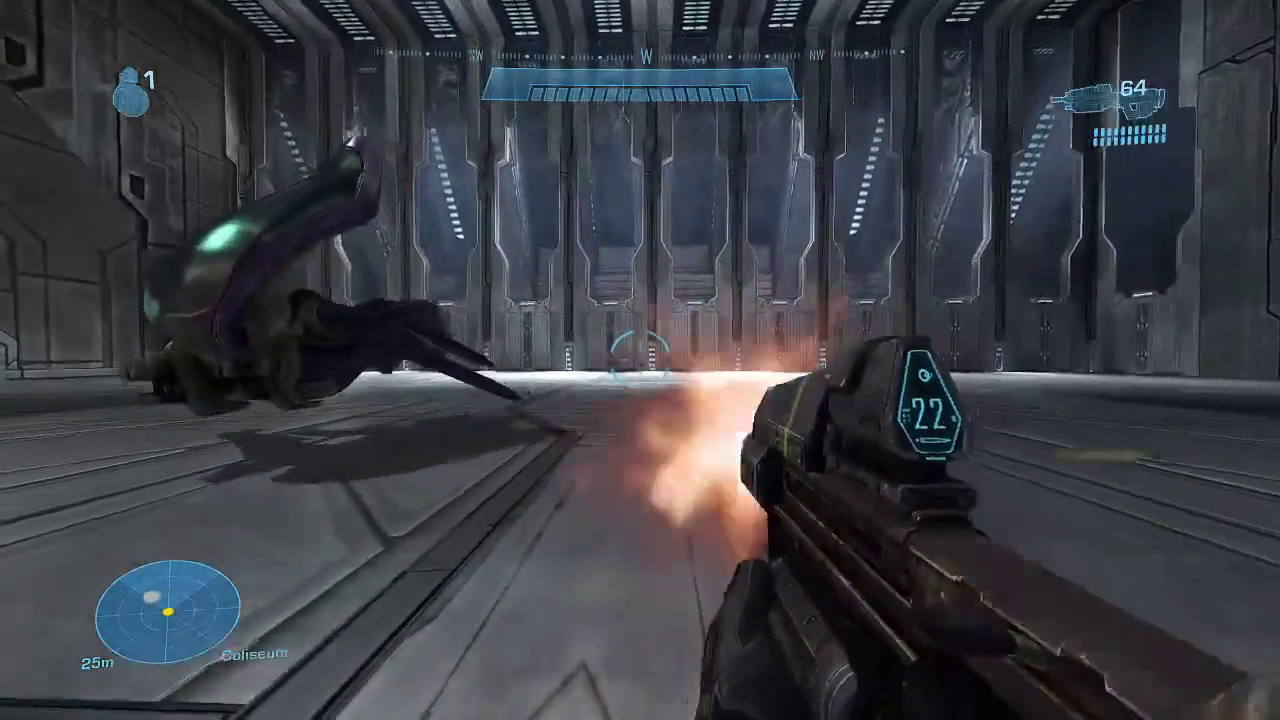
{"action": "key", "text": "w"}
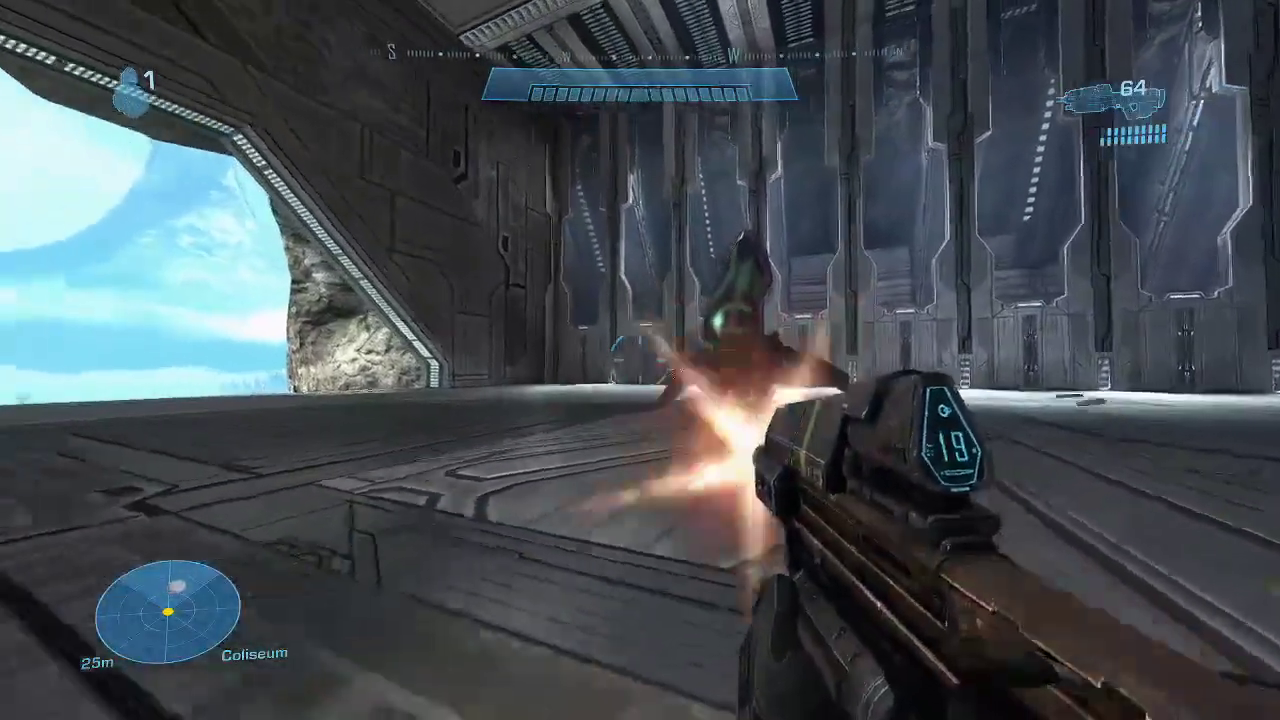
- Fire the assault rifle at the winged vehicle in the Coliseum hangar to test it, and reload the weapon
{"action": "left_click", "coordinate": [640, 360]}
{"action": "left_click", "coordinate": [640, 360]}
{"action": "key", "text": "q"}
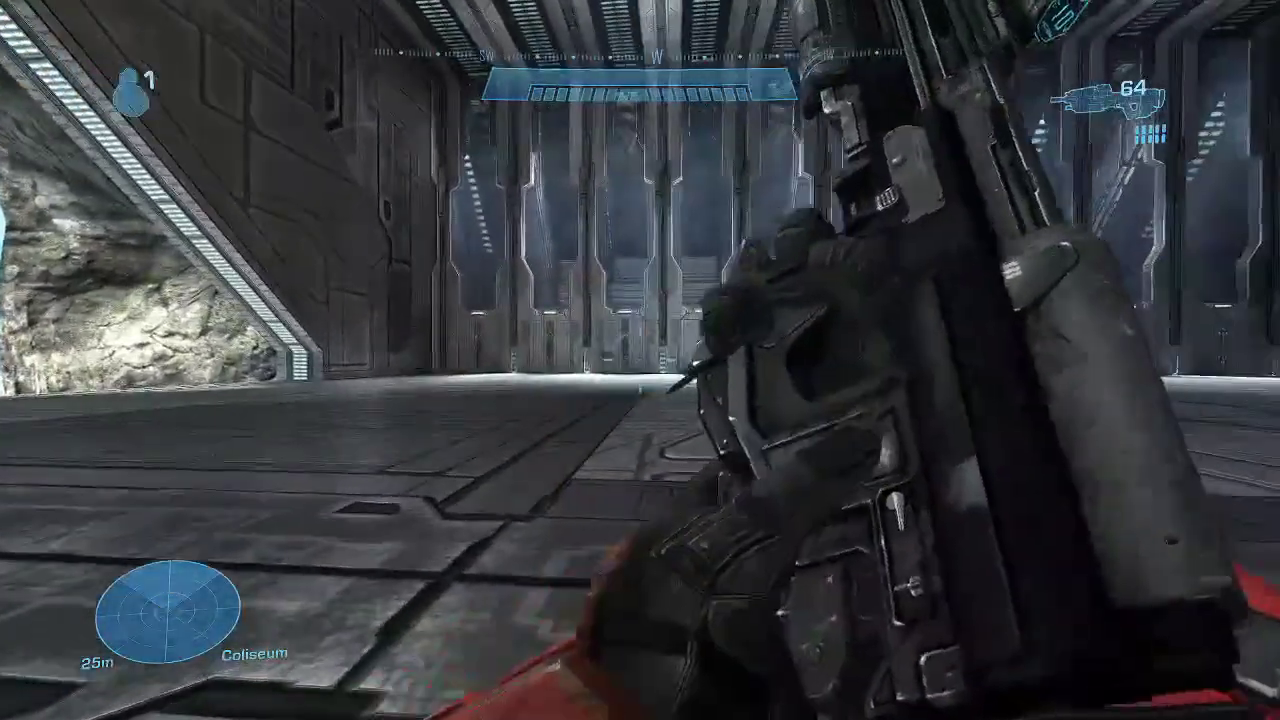
{"action": "key", "text": "d"}
{"action": "key", "text": "d"}
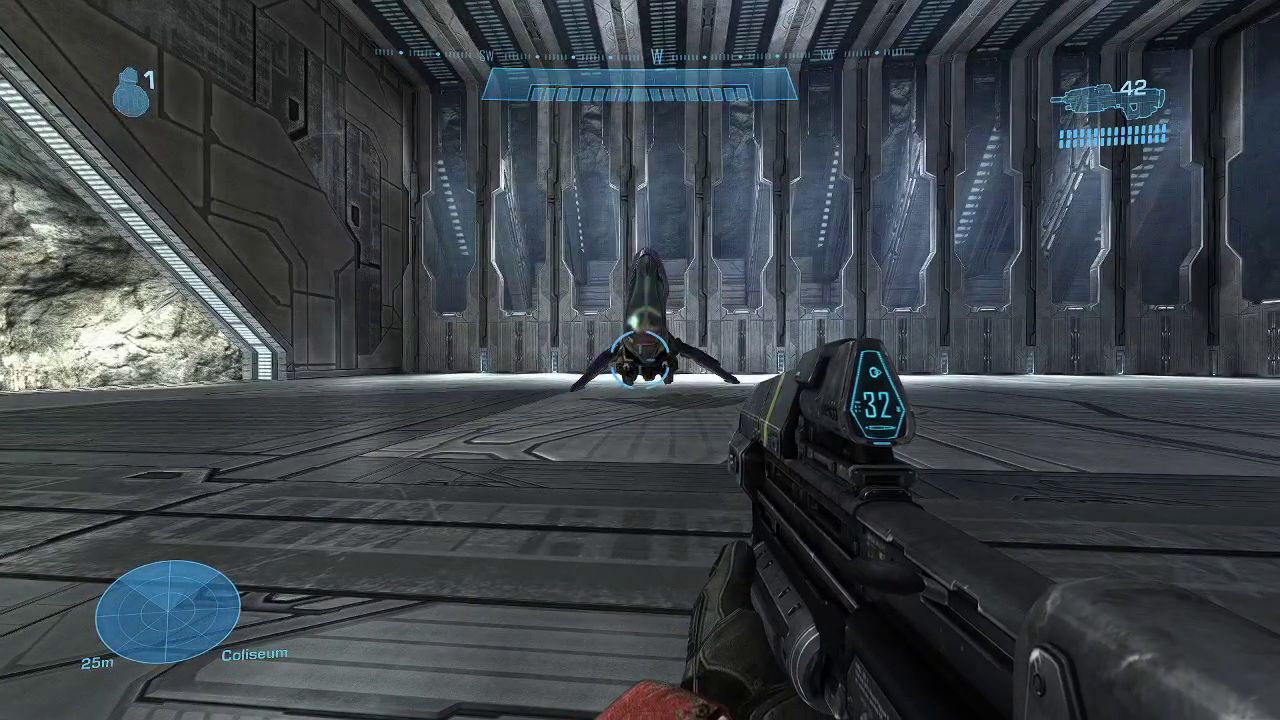
- Walk across the hangar to its large opening and look over the outside landscape and the hangar interior
{"action": "key", "text": "a"}
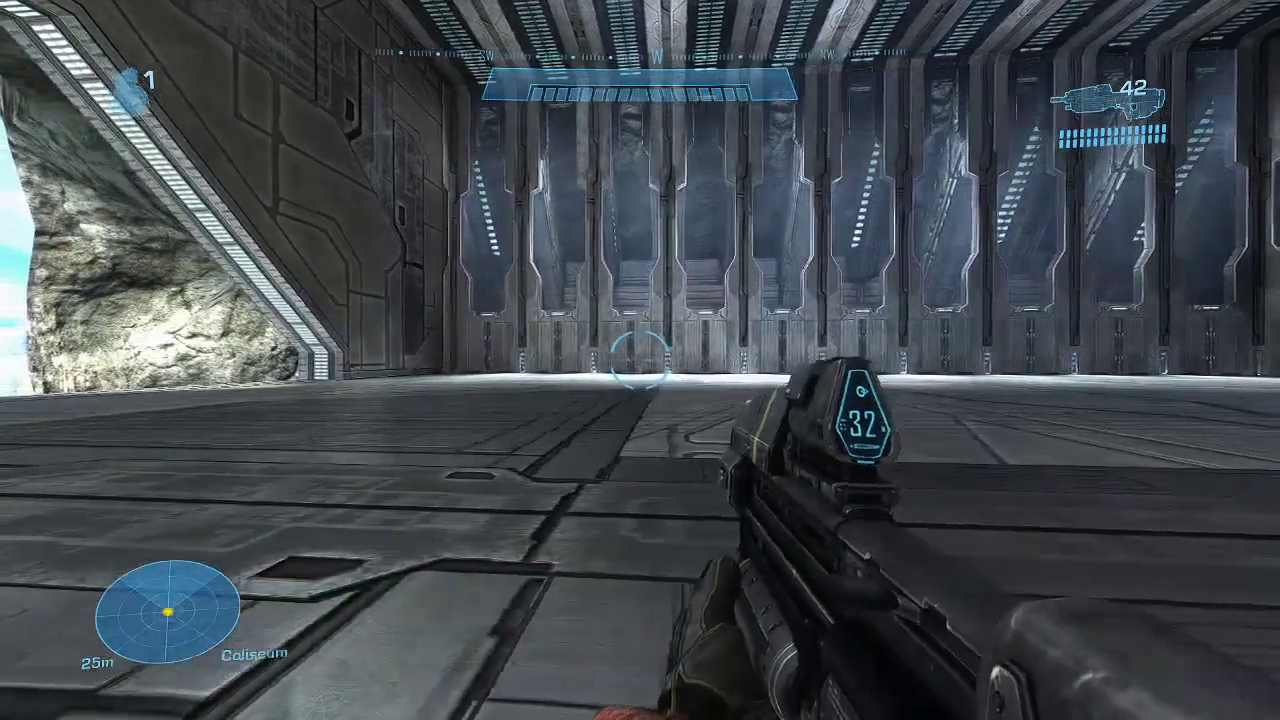
{"action": "key", "text": "d"}
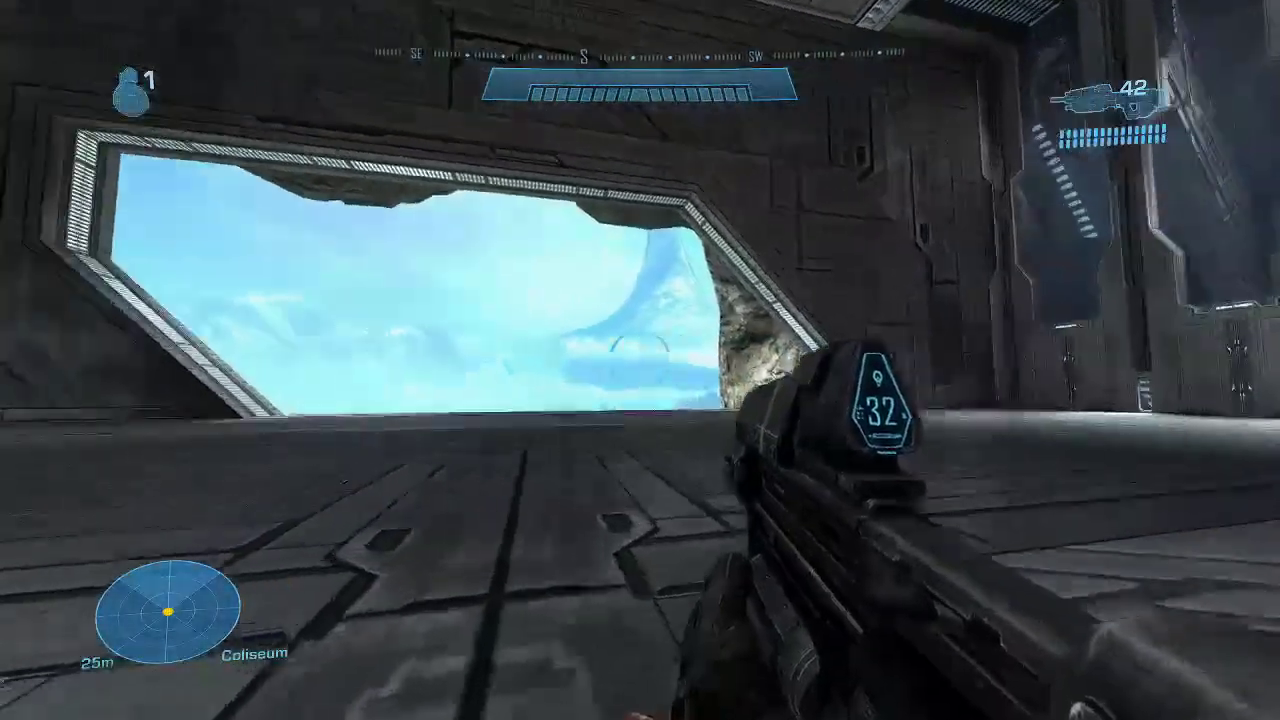
{"action": "key", "text": "w"}
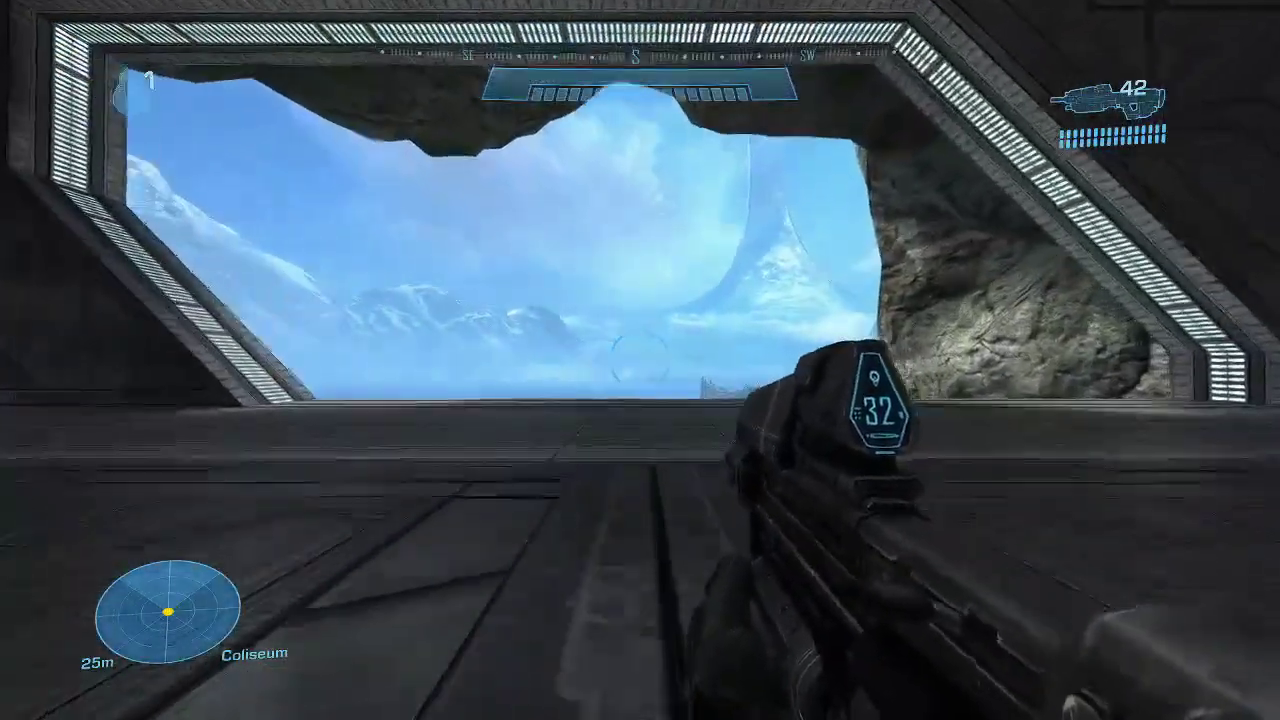
{"action": "key", "text": "w"}
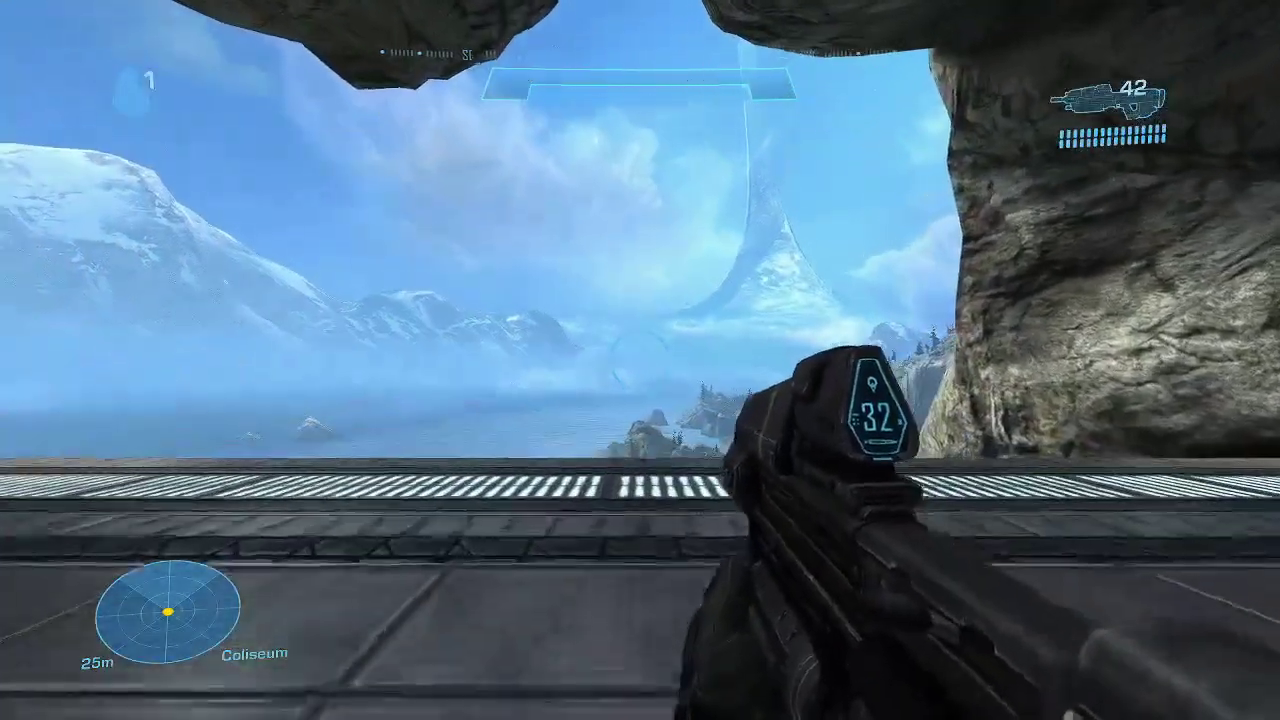
{"action": "key", "text": "w"}
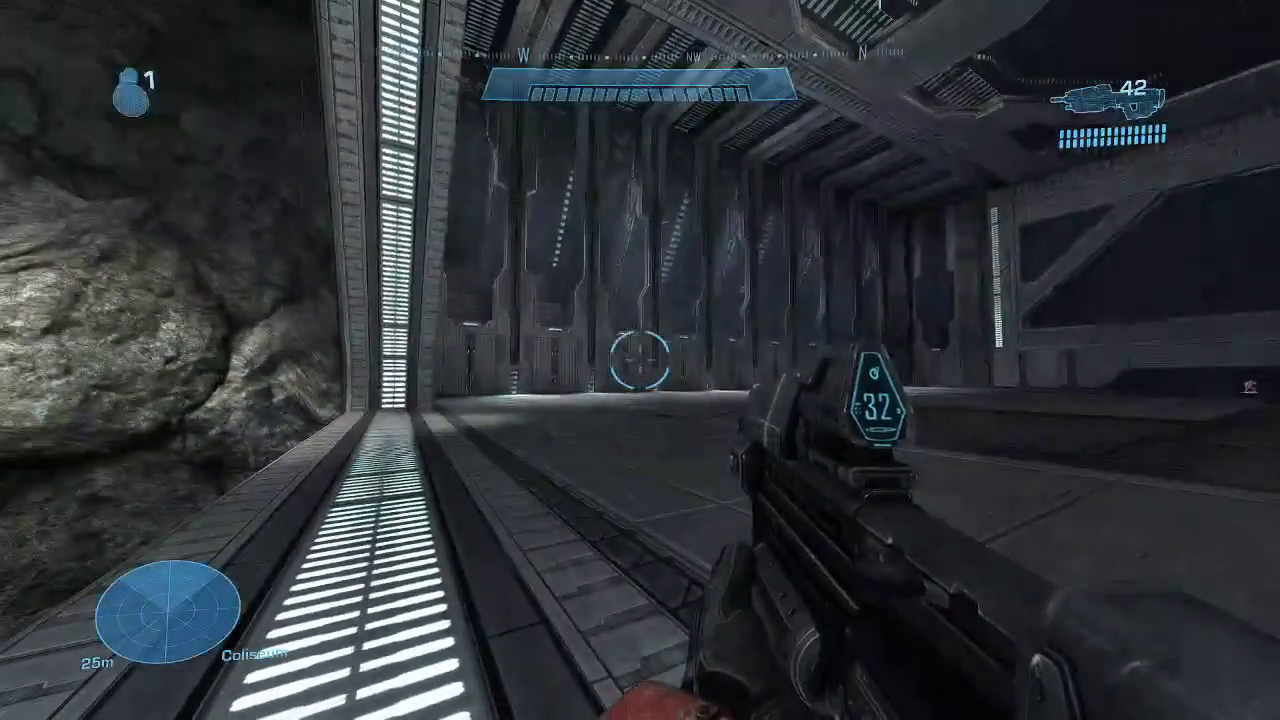